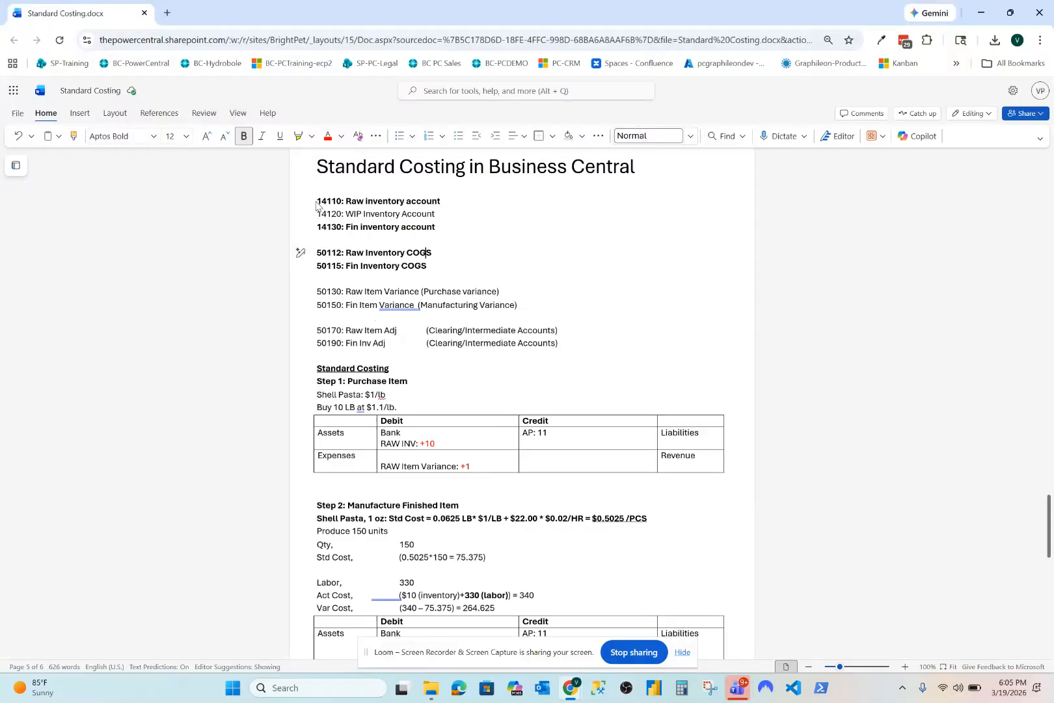
# Examine the raw, WIP and finished inventory accounts 14110, 14120 and 14130 under the Standard Costing in Business Central heading
pyautogui.tripleClick(323, 201)
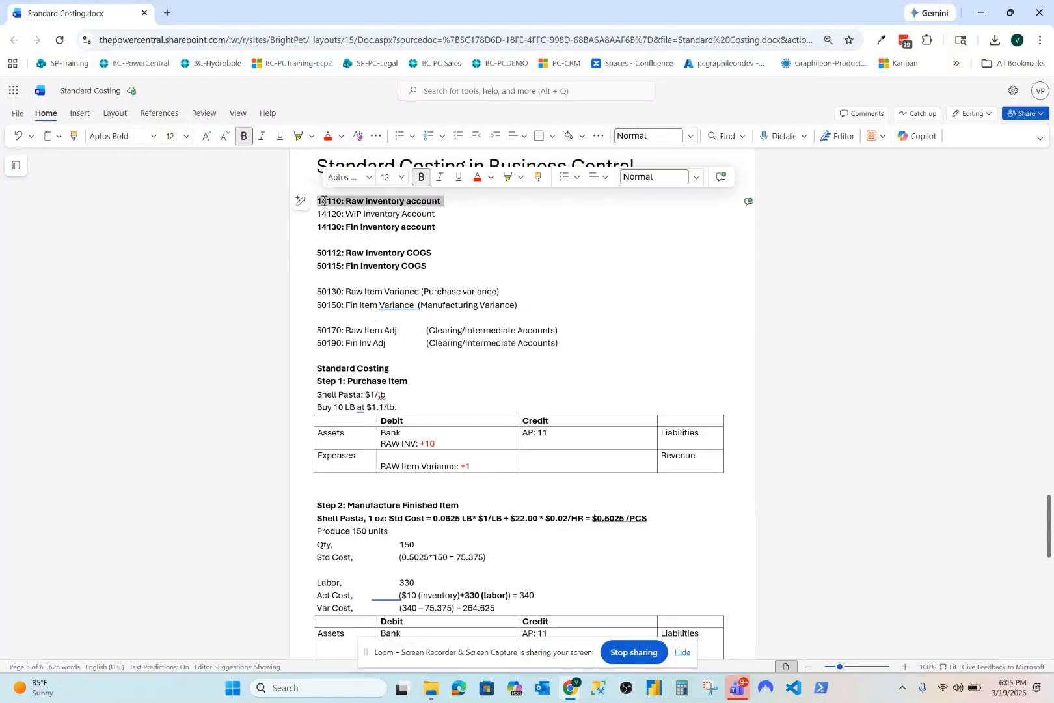
pyautogui.click(341, 226)
pyautogui.doubleClick(341, 225)
pyautogui.click(344, 239)
pyautogui.tripleClick(349, 214)
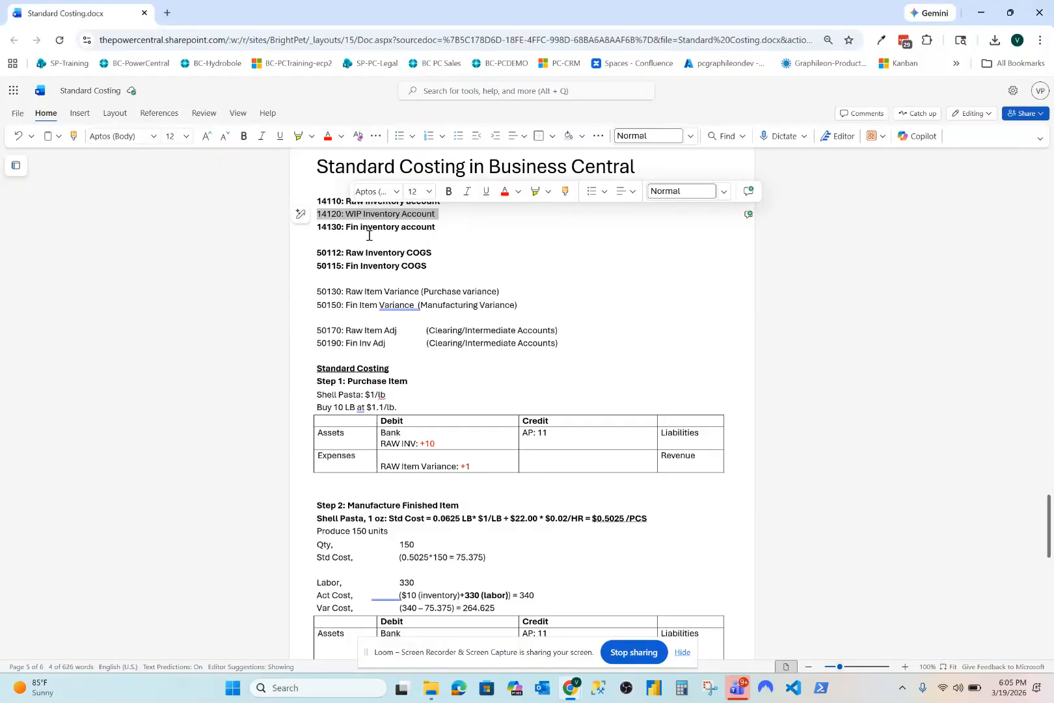
pyautogui.click(369, 236)
pyautogui.doubleClick(352, 227)
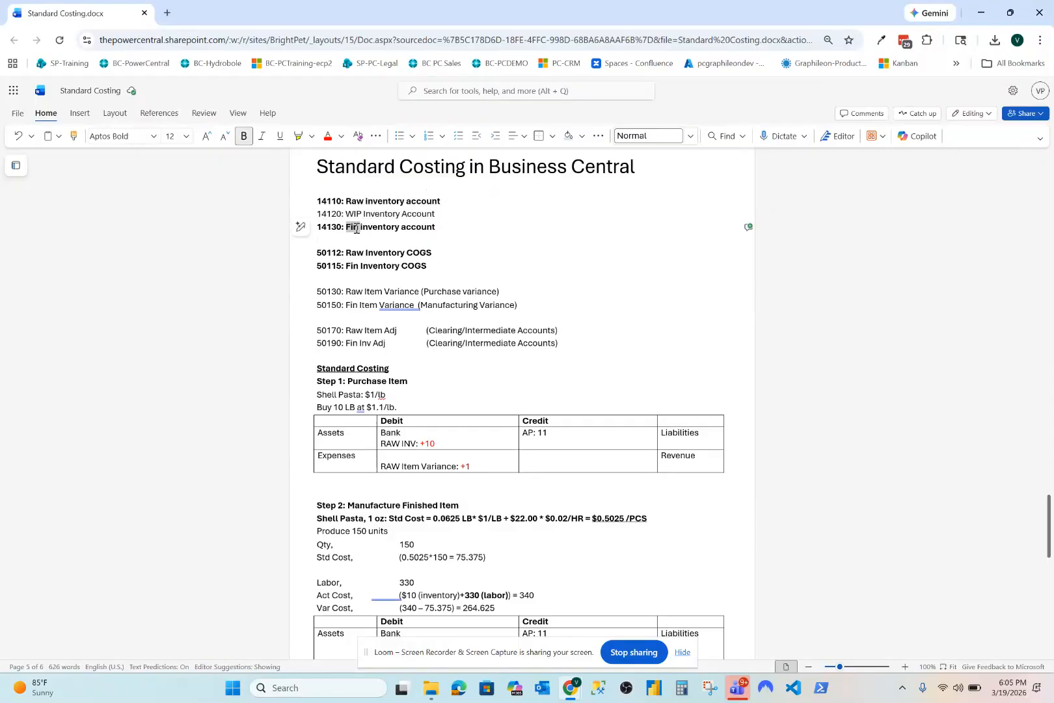
pyautogui.click(390, 265)
pyautogui.moveTo(318, 201); pyautogui.dragTo(450, 227)
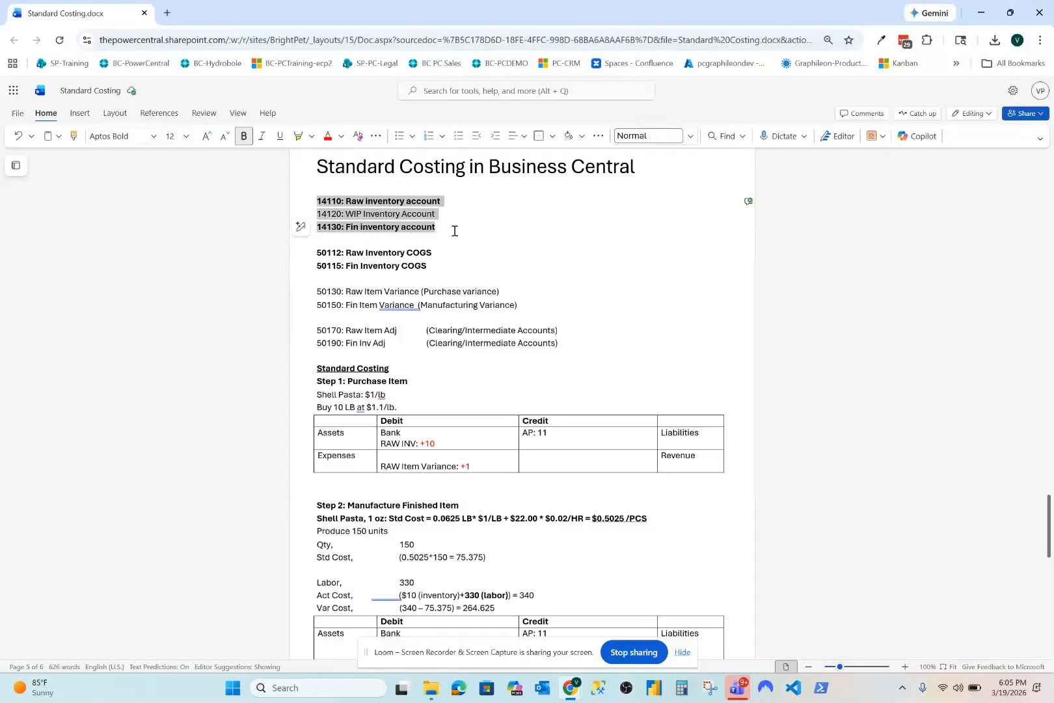
# Examine the COGS, purchase and manufacturing variance, and clearing adjustment accounts listed below the inventory accounts
pyautogui.tripleClick(383, 265)
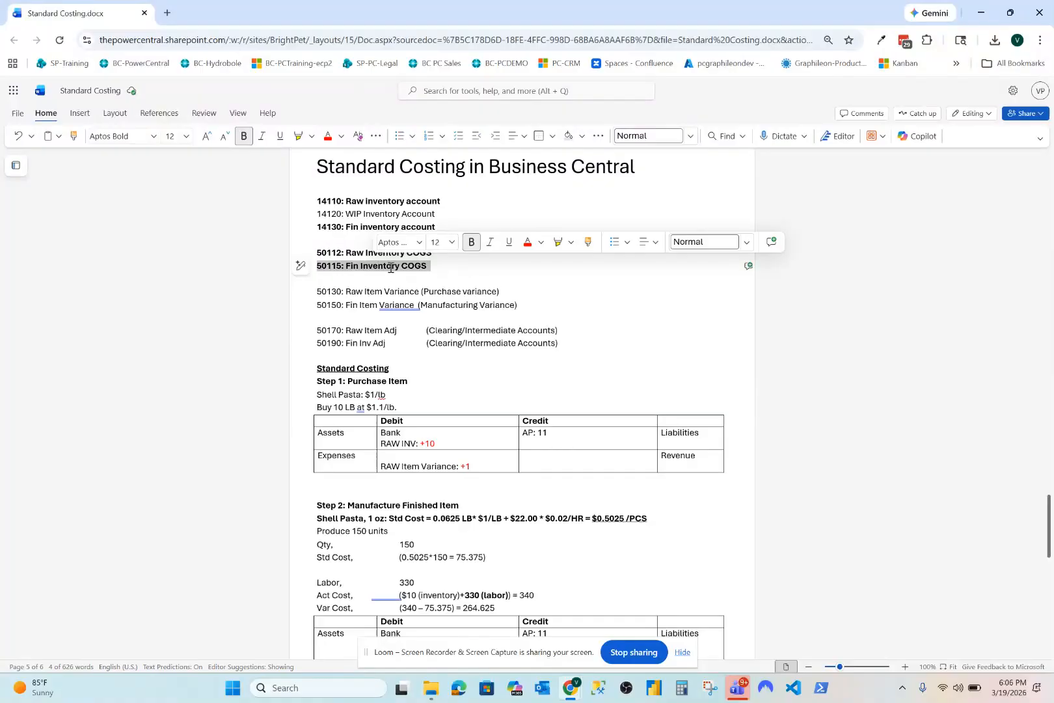
pyautogui.click(372, 291)
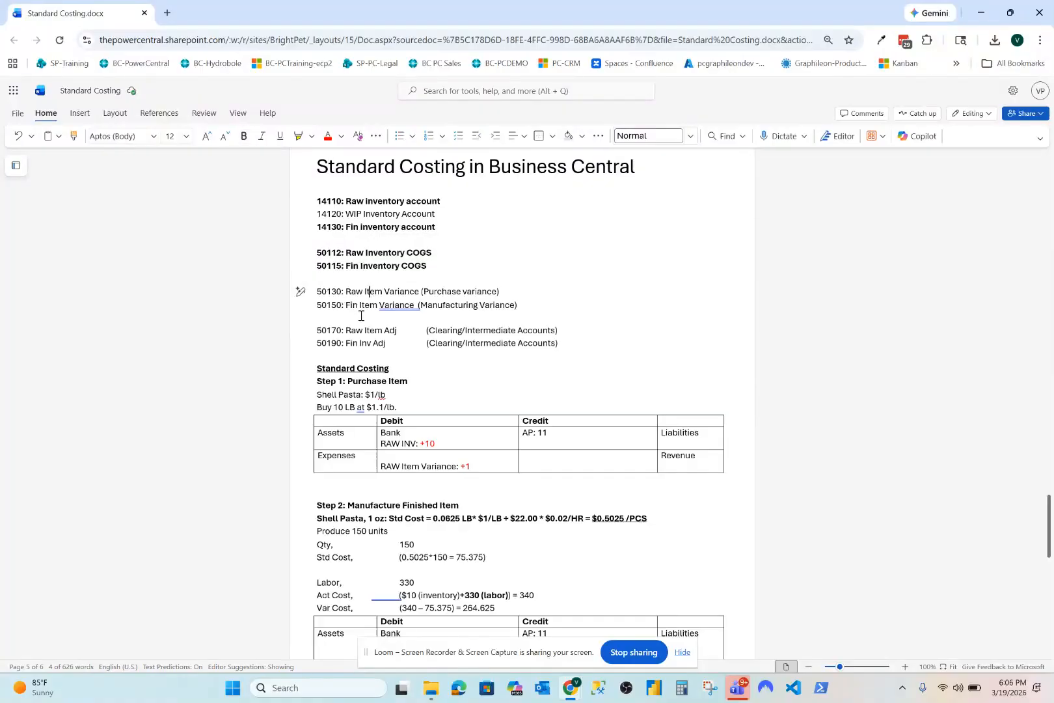
pyautogui.tripleClick(351, 293)
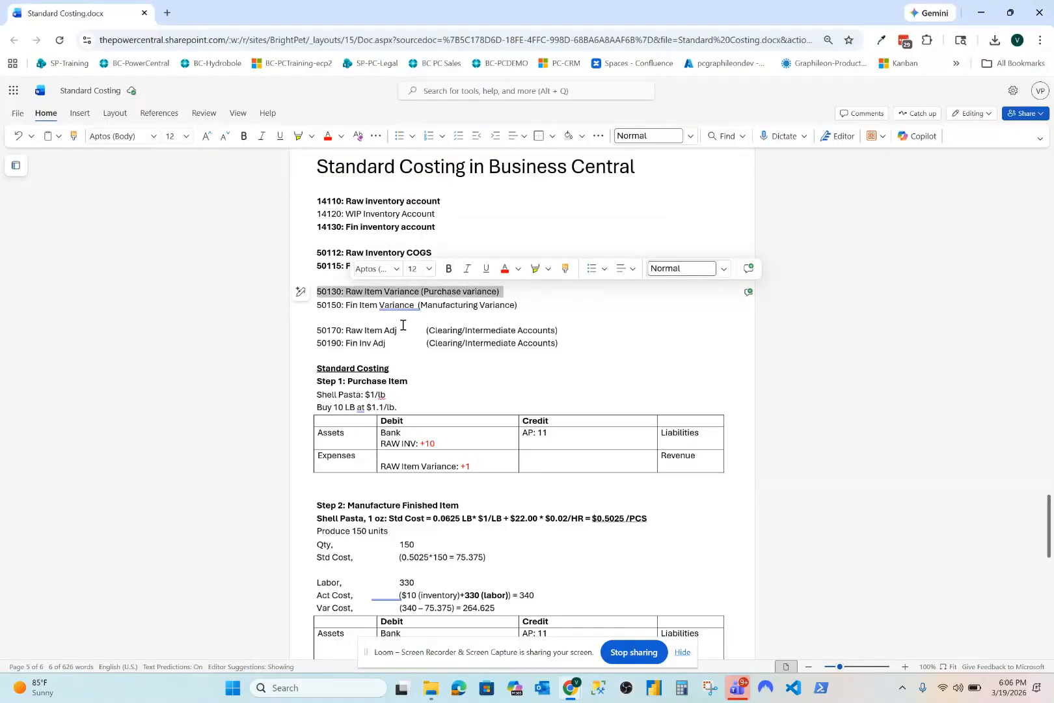
pyautogui.tripleClick(379, 306)
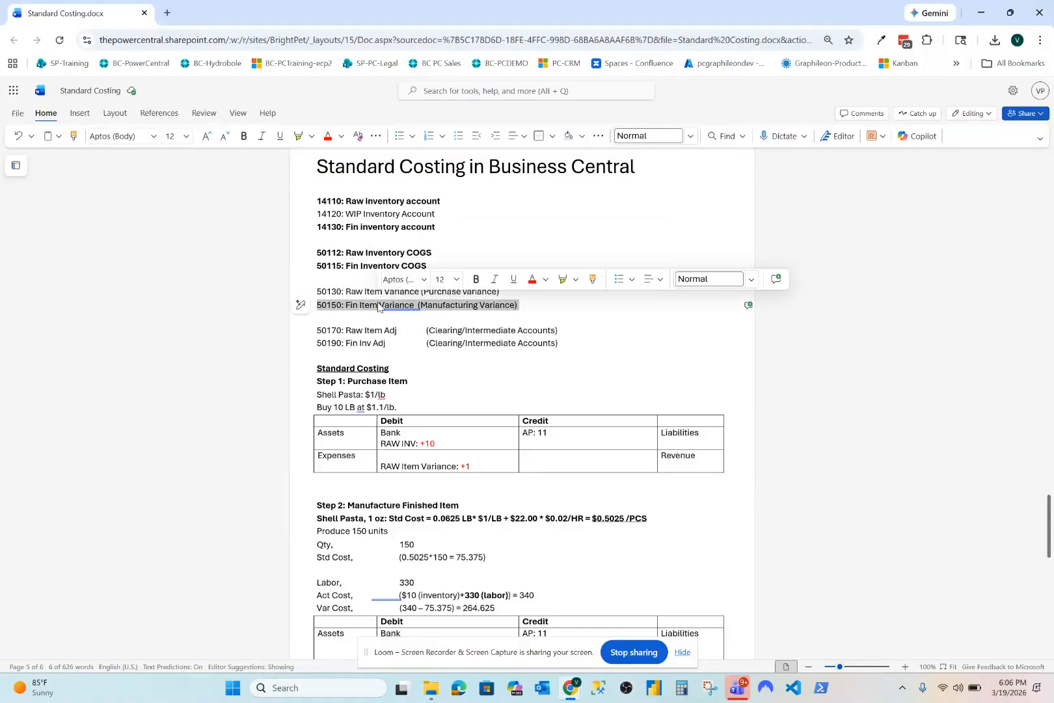
pyautogui.tripleClick(450, 310)
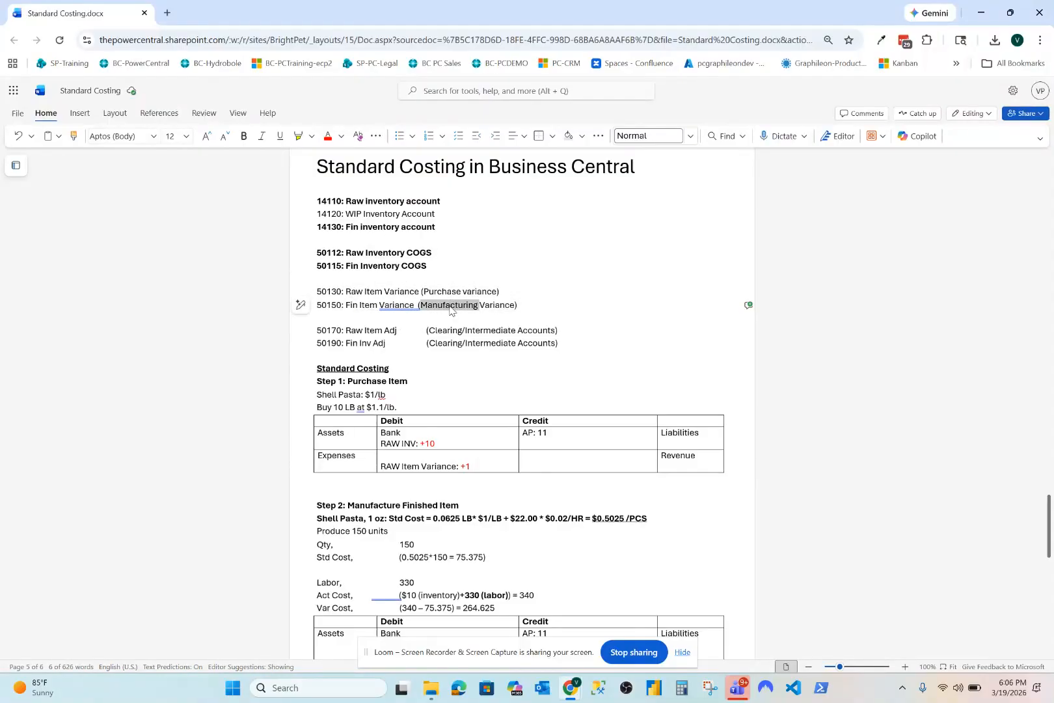
pyautogui.click(403, 332)
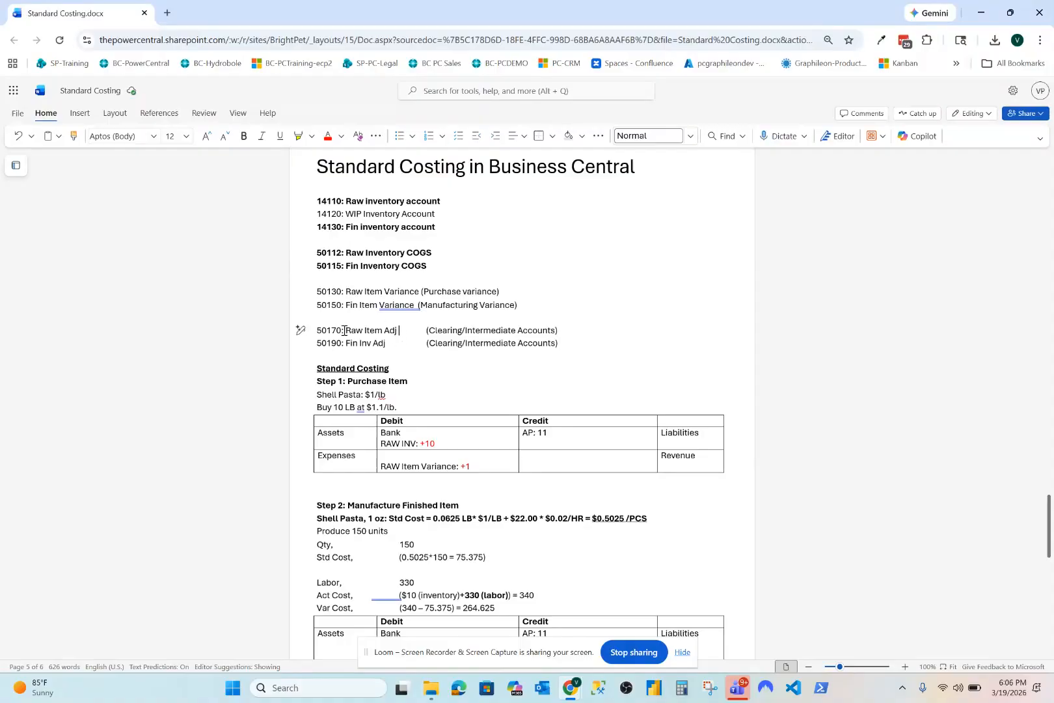
pyautogui.click(568, 344)
pyautogui.moveTo(306, 343)
pyautogui.mouseDown()
pyautogui.moveTo(301, 331)
pyautogui.moveTo(310, 337)
pyautogui.mouseUp()
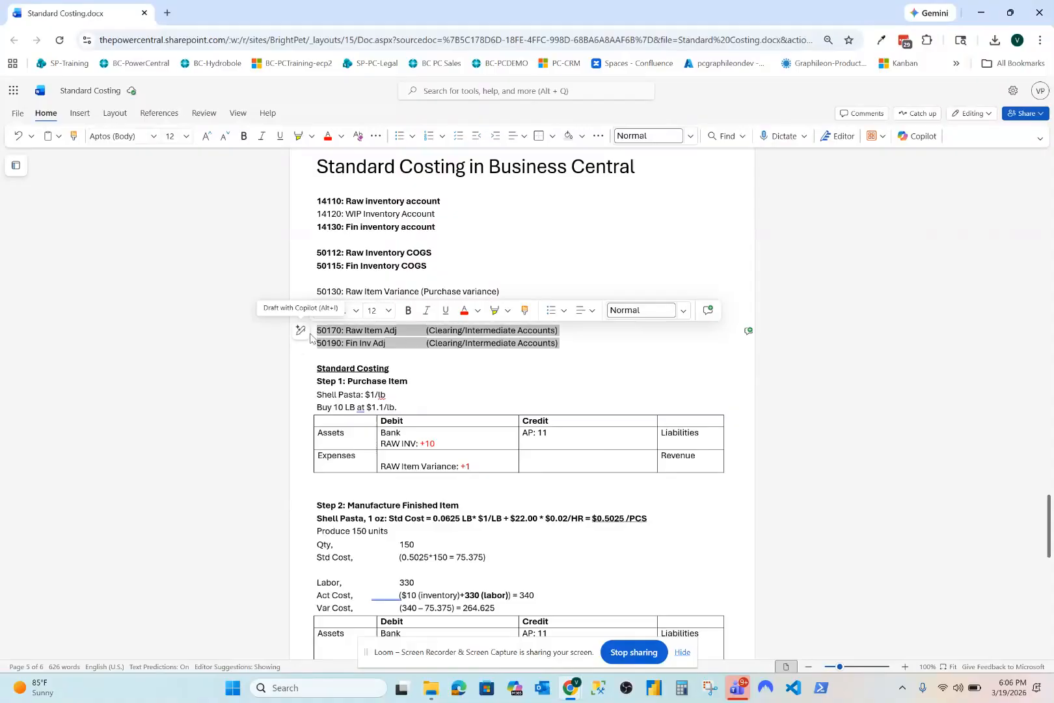
pyautogui.click(391, 352)
# Switch to the Items list in Business Central and highlight the company name in the page address
pyautogui.scroll(-3, 391, 352)
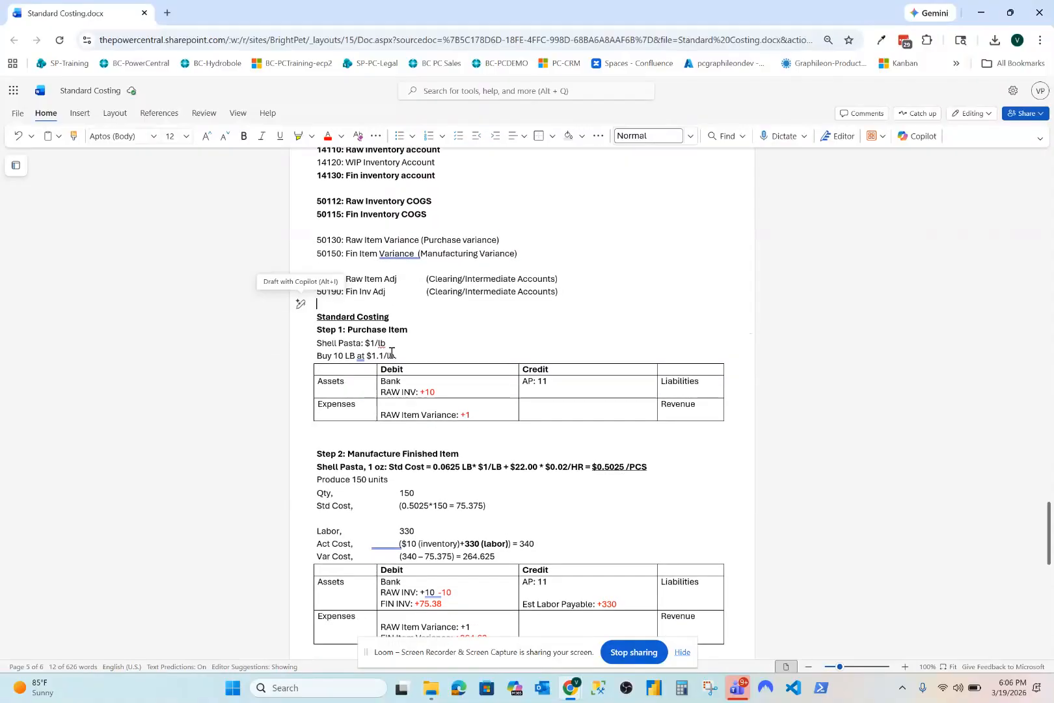
pyautogui.scroll(-2, 384, 414)
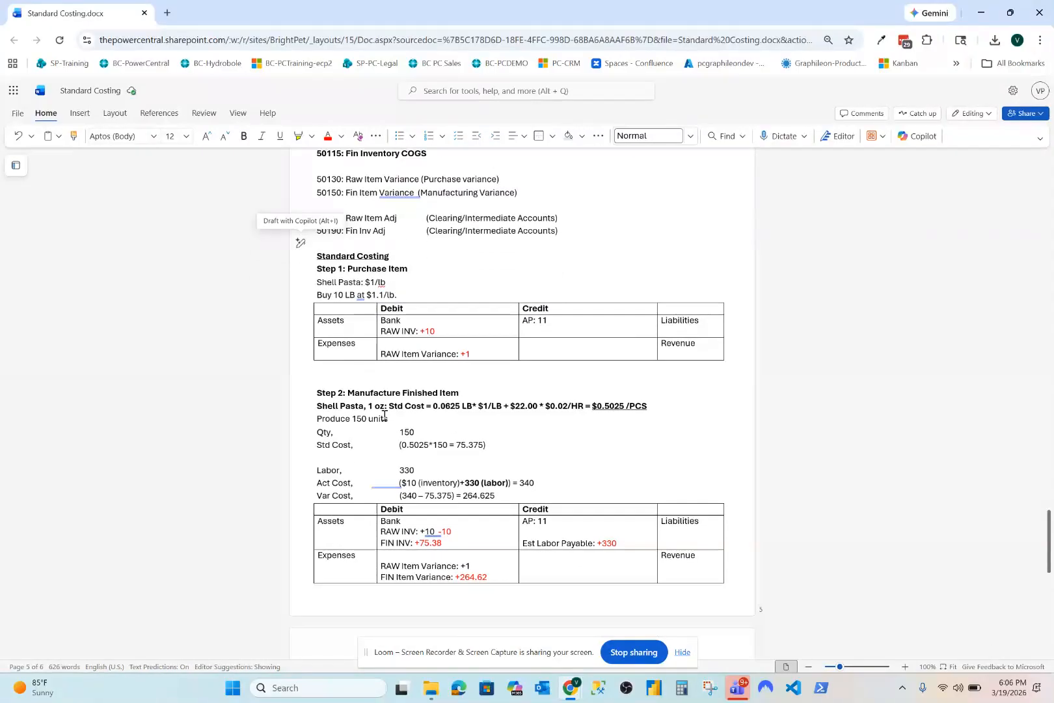
pyautogui.rightClick(419, 281)
pyautogui.press('ctrl+super+Right')
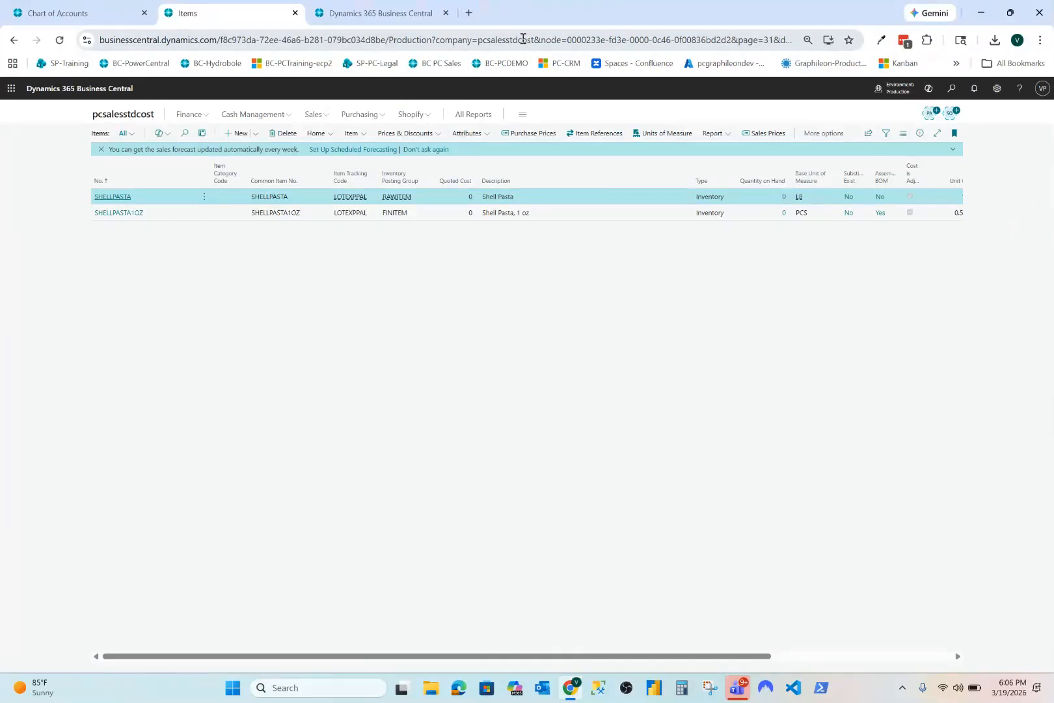
pyautogui.doubleClick(515, 41)
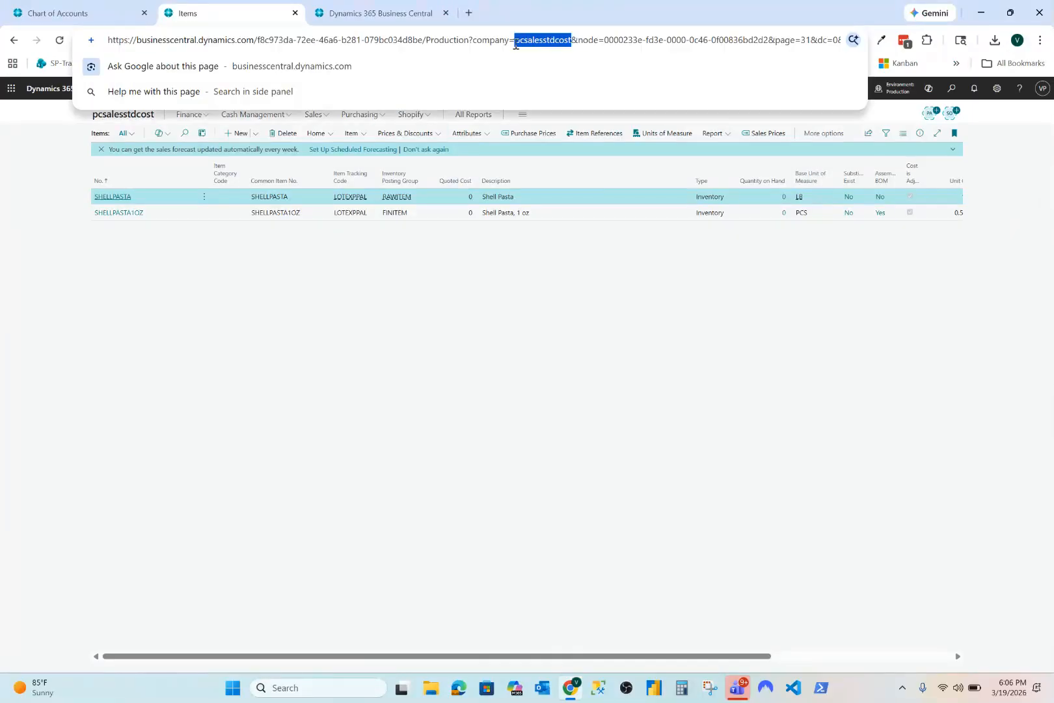
pyautogui.click(503, 298)
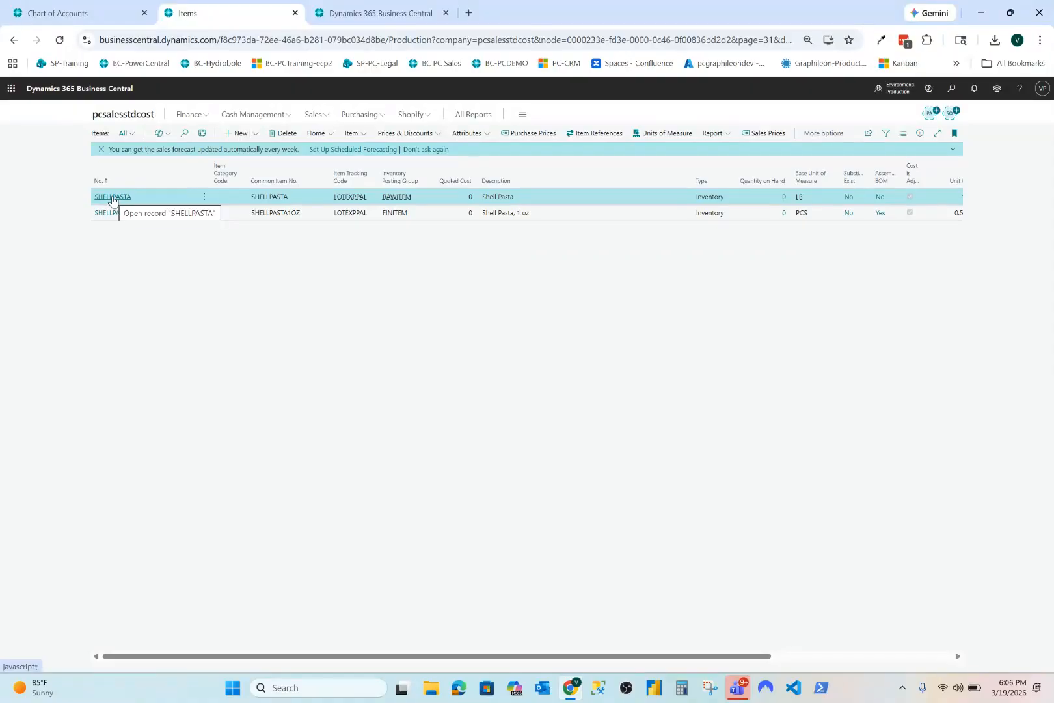
# Return to the Standard Costing document in Word and examine Shell Pasta's standard cost and purchase price under Step 1
pyautogui.hotkey('alt', 'Tab')
pyautogui.doubleClick(377, 284)
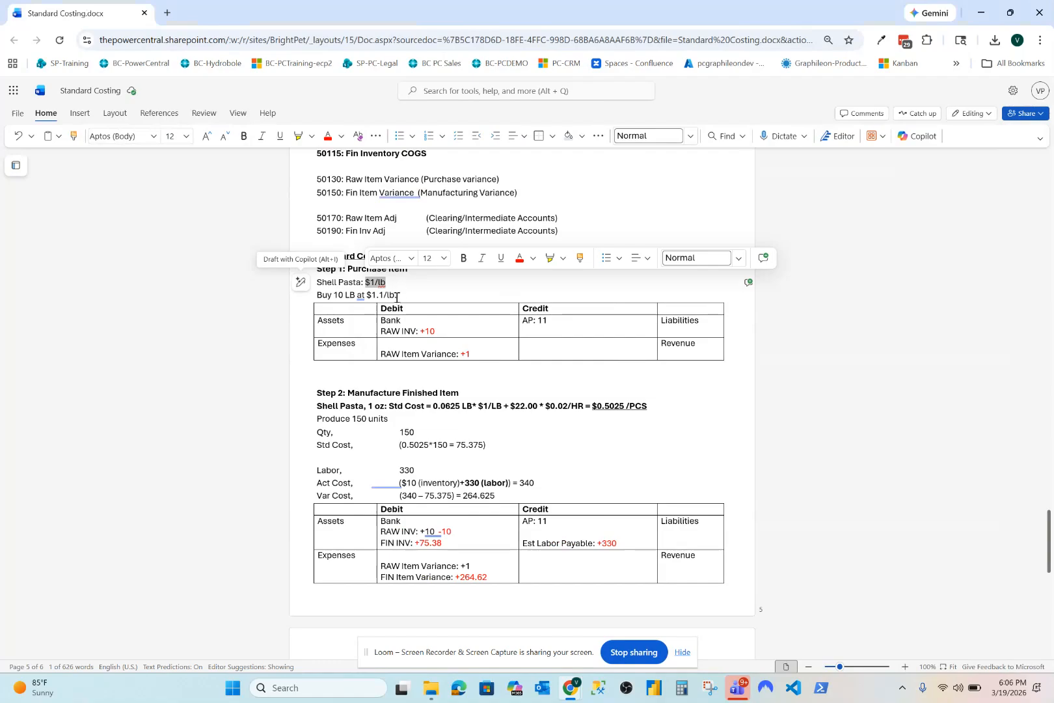
pyautogui.click(384, 372)
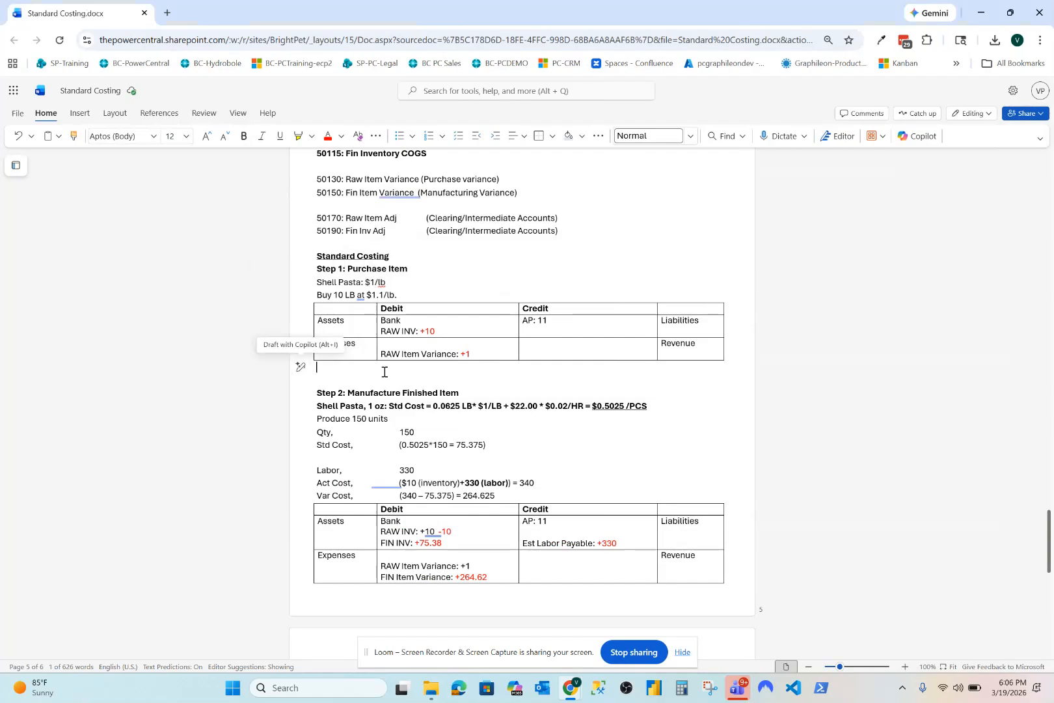
pyautogui.doubleClick(385, 294)
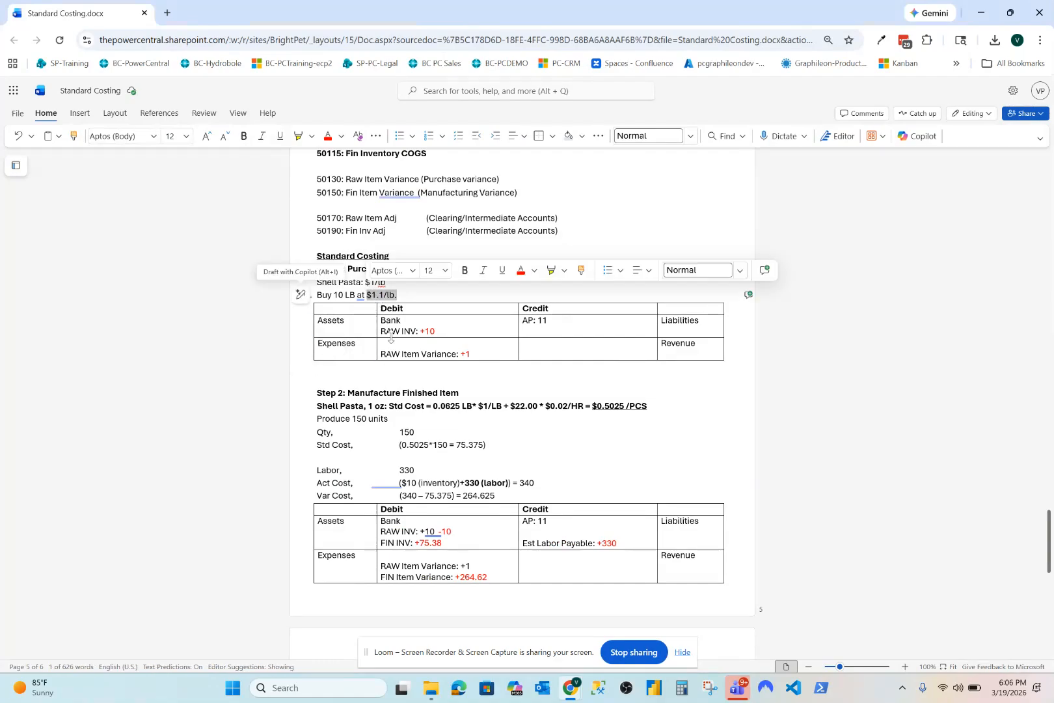
# Examine the raw inventory, raw item variance and AP entries in the Step 1 debit and credit table
pyautogui.moveTo(442, 331); pyautogui.dragTo(383, 336)
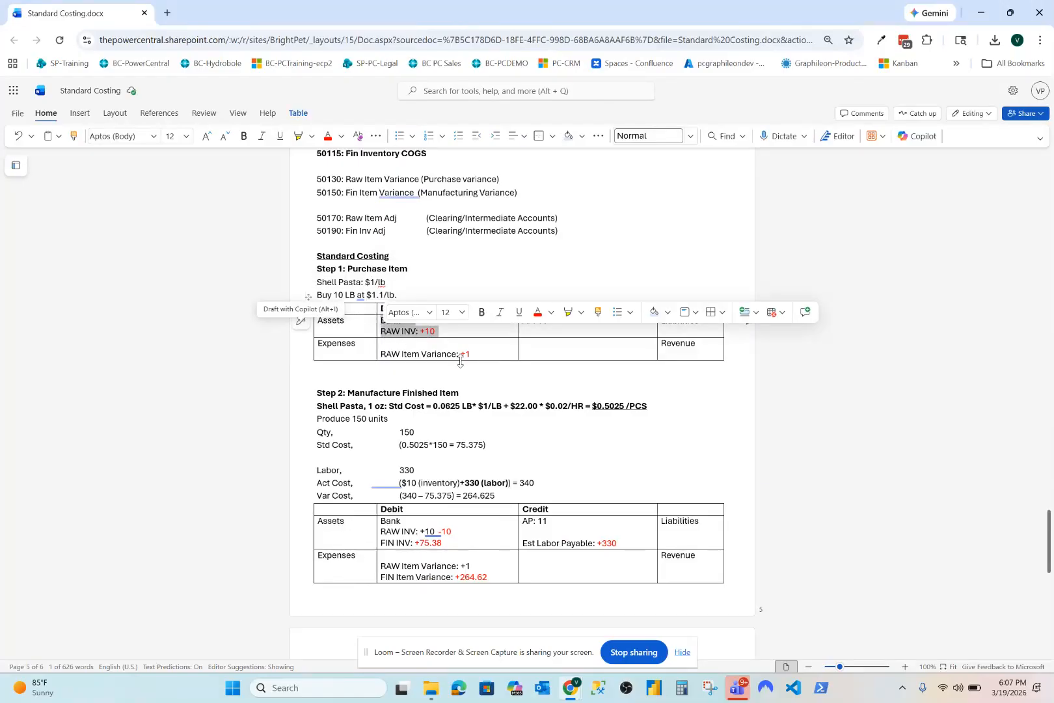
pyautogui.moveTo(473, 354); pyautogui.dragTo(389, 356)
pyautogui.click(427, 379)
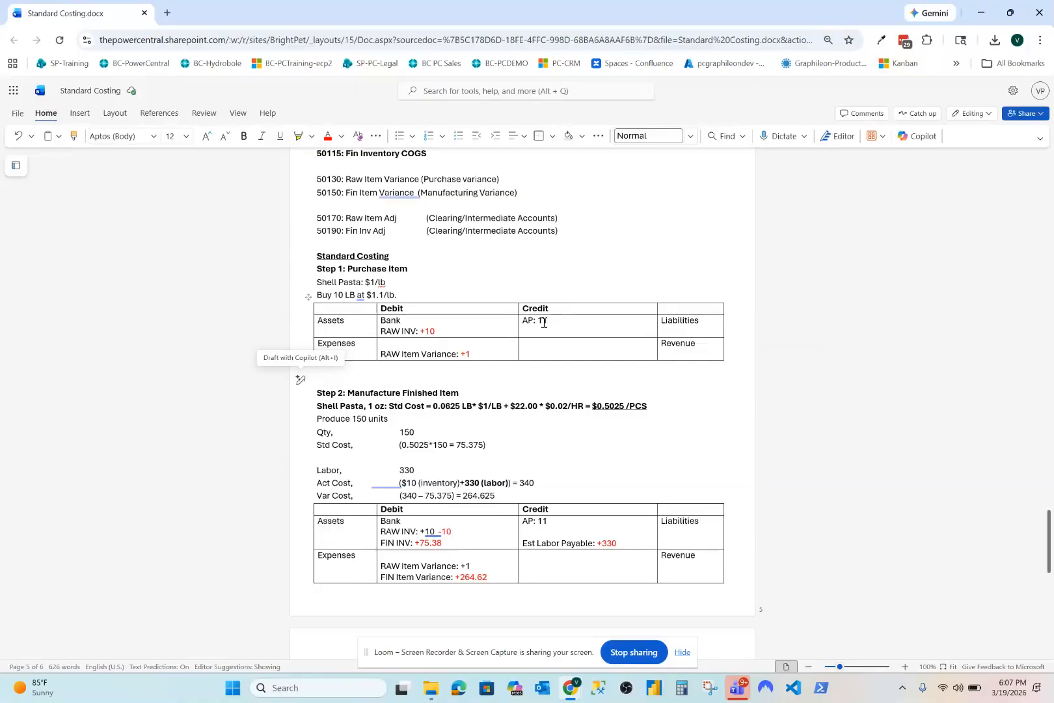
pyautogui.moveTo(552, 322); pyautogui.dragTo(525, 320)
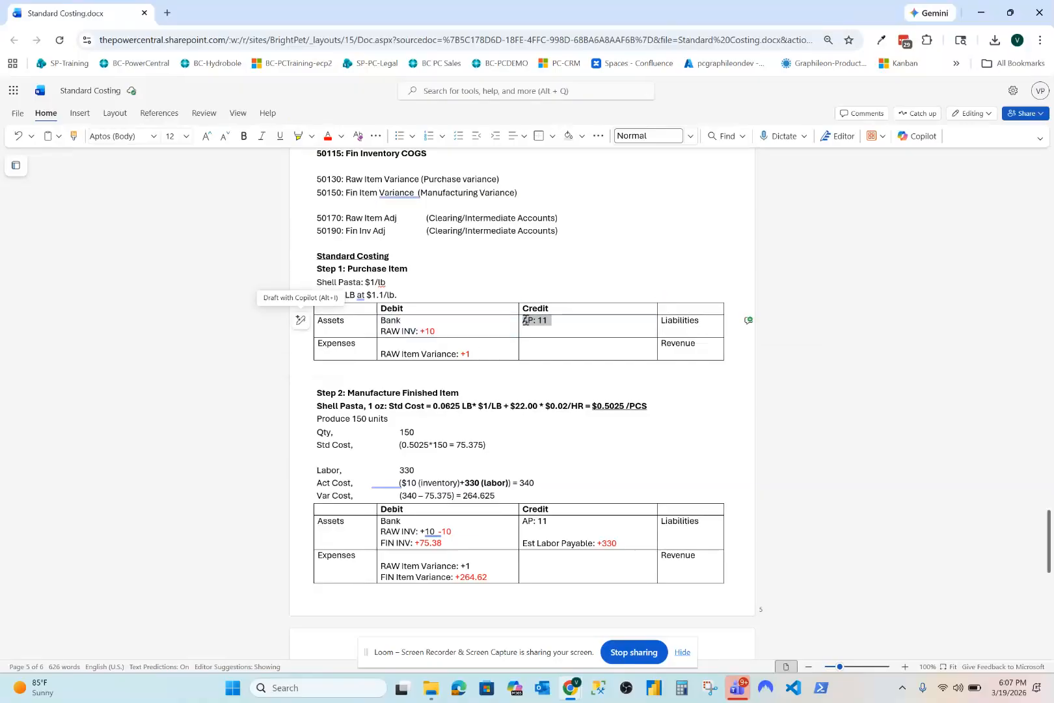
pyautogui.click(510, 369)
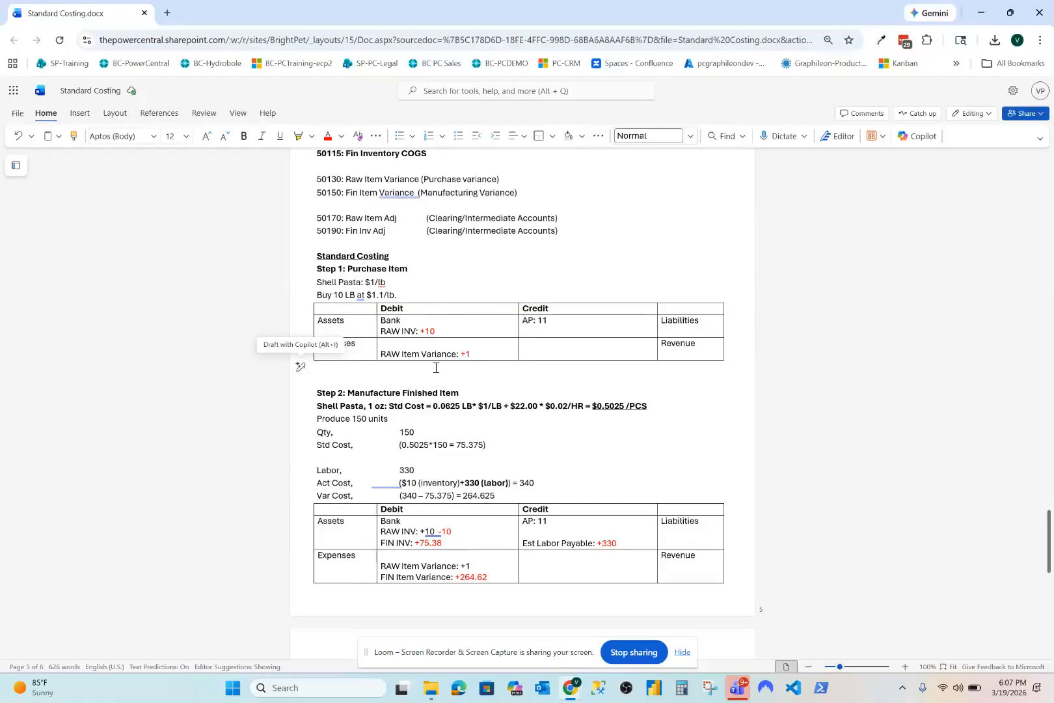
pyautogui.moveTo(319, 257); pyautogui.dragTo(322, 369)
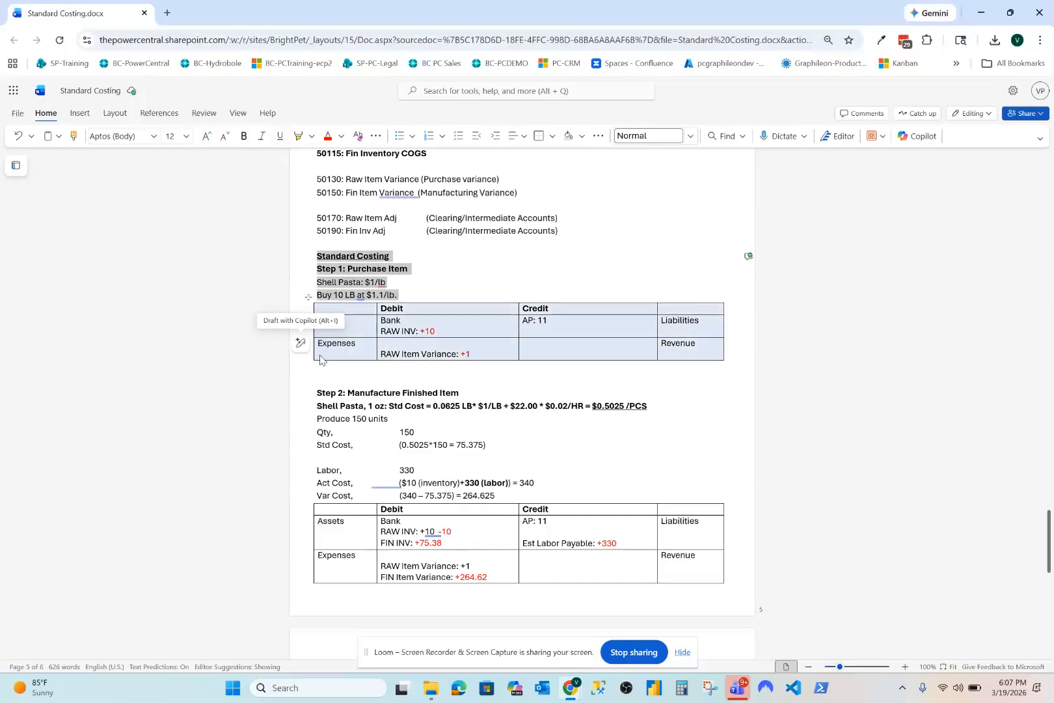
pyautogui.click(427, 364)
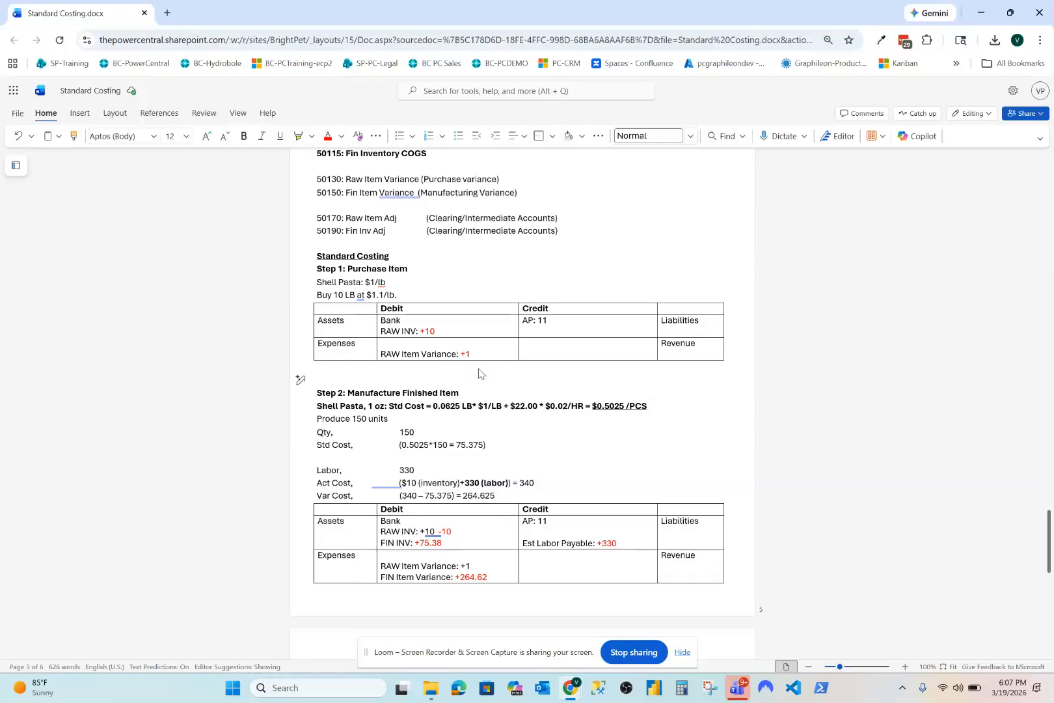
# Switch to Business Central and check the costing details on the SHELLPASTA item card, returning to the Items list
pyautogui.press('ctrl+super+Right')
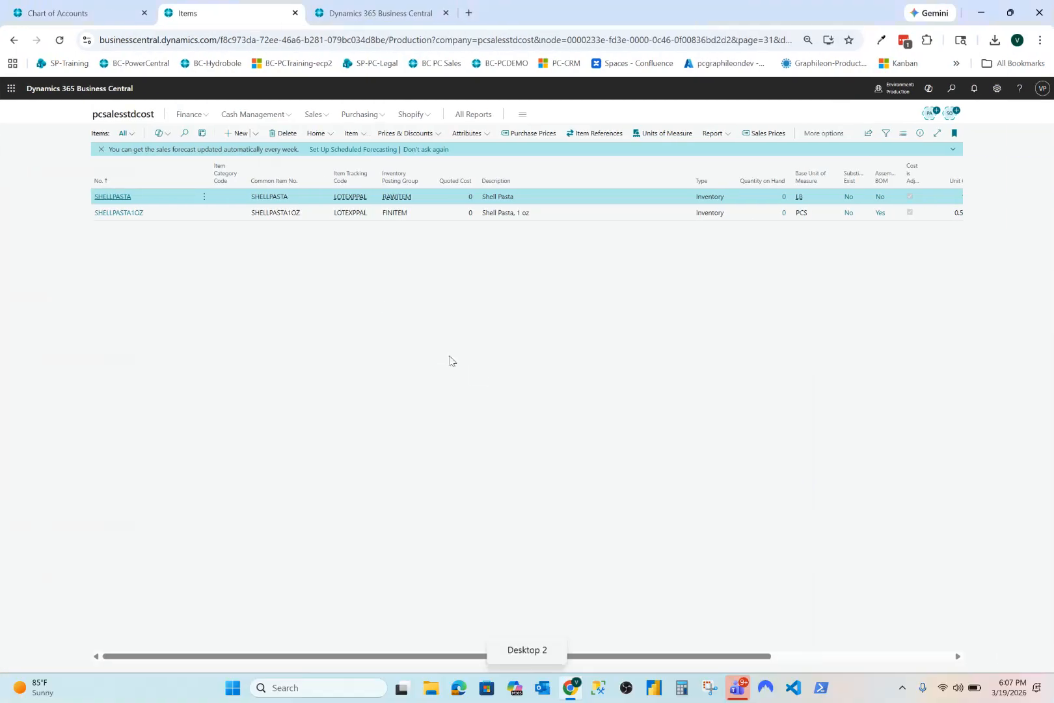
pyautogui.click(121, 196)
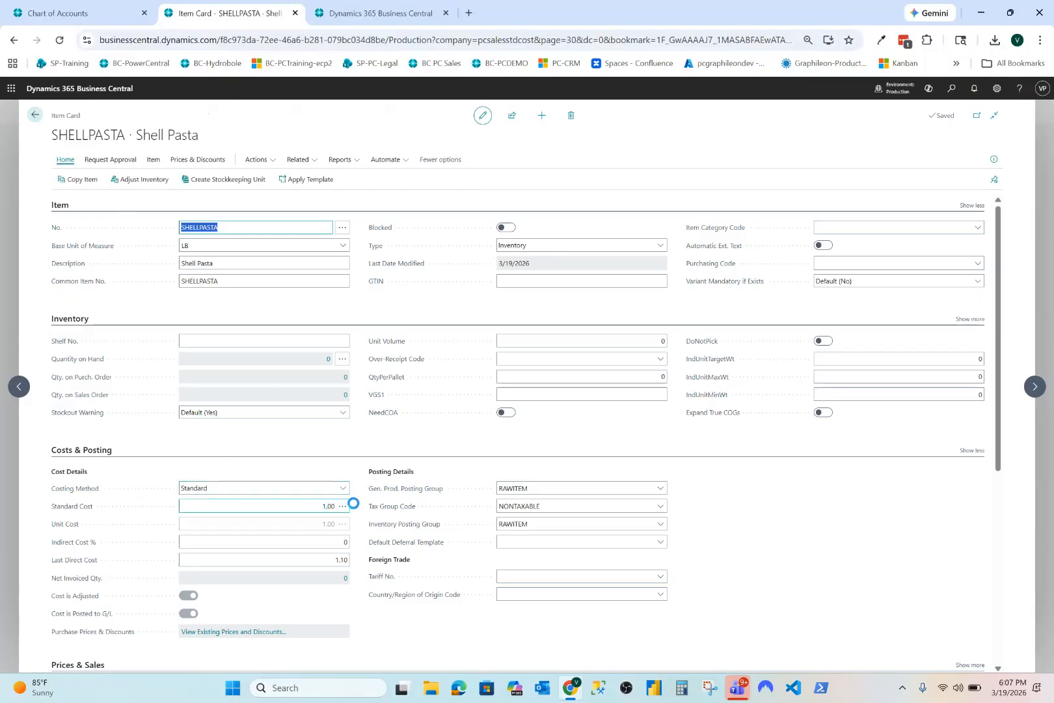
pyautogui.click(37, 118)
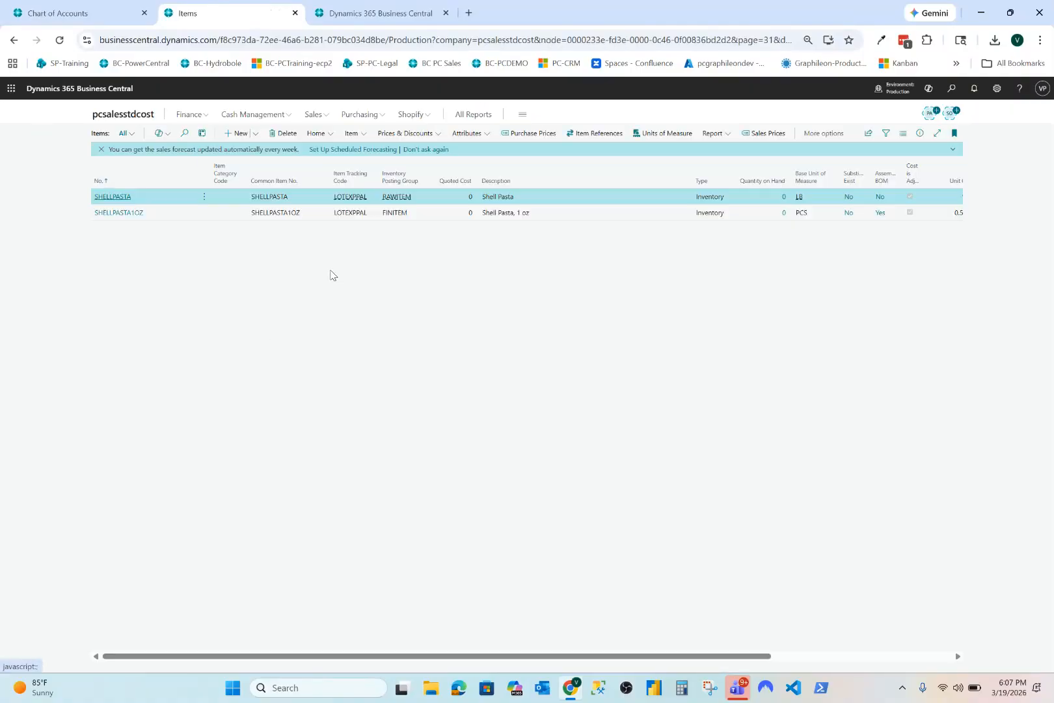
# Search the Chart of Accounts for "raw" to review the raw item accounts' balances
pyautogui.click(83, 13)
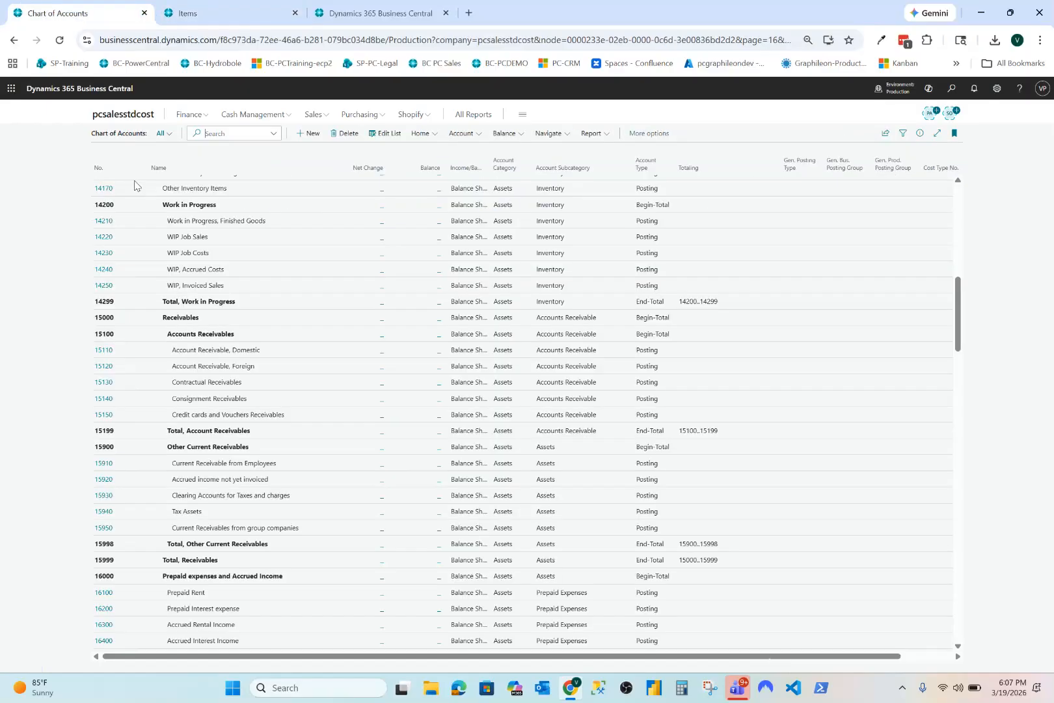
pyautogui.write('raw')
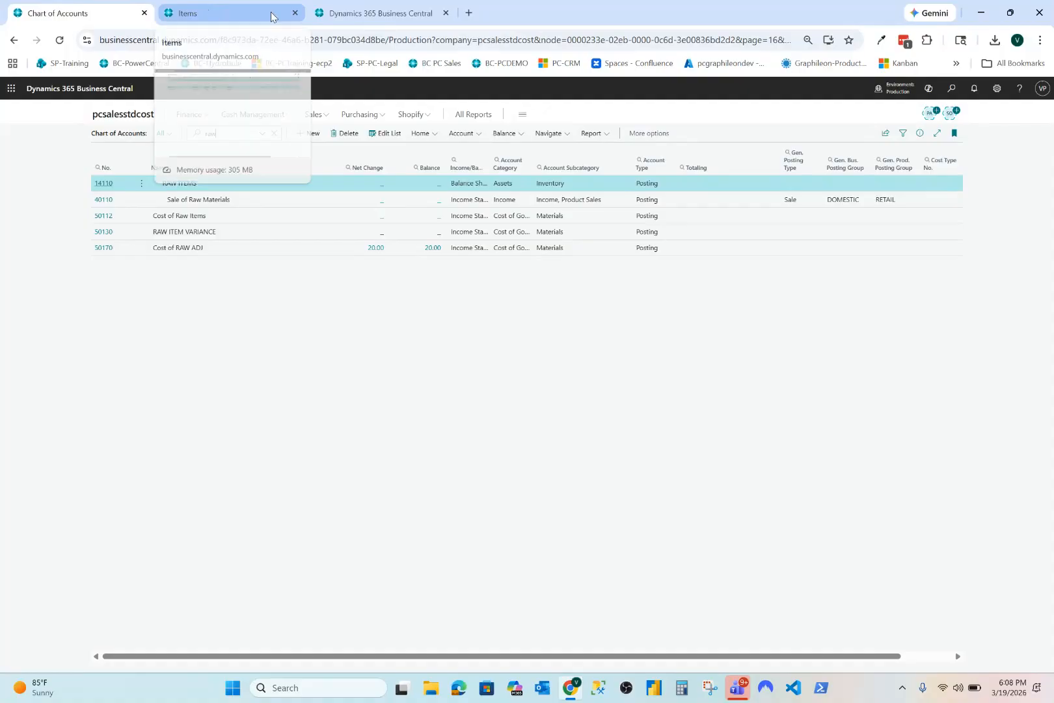
# Create a new purchase order from the home page and select DVENDOR (Dummy Vendor) as its vendor
pyautogui.click(375, 13)
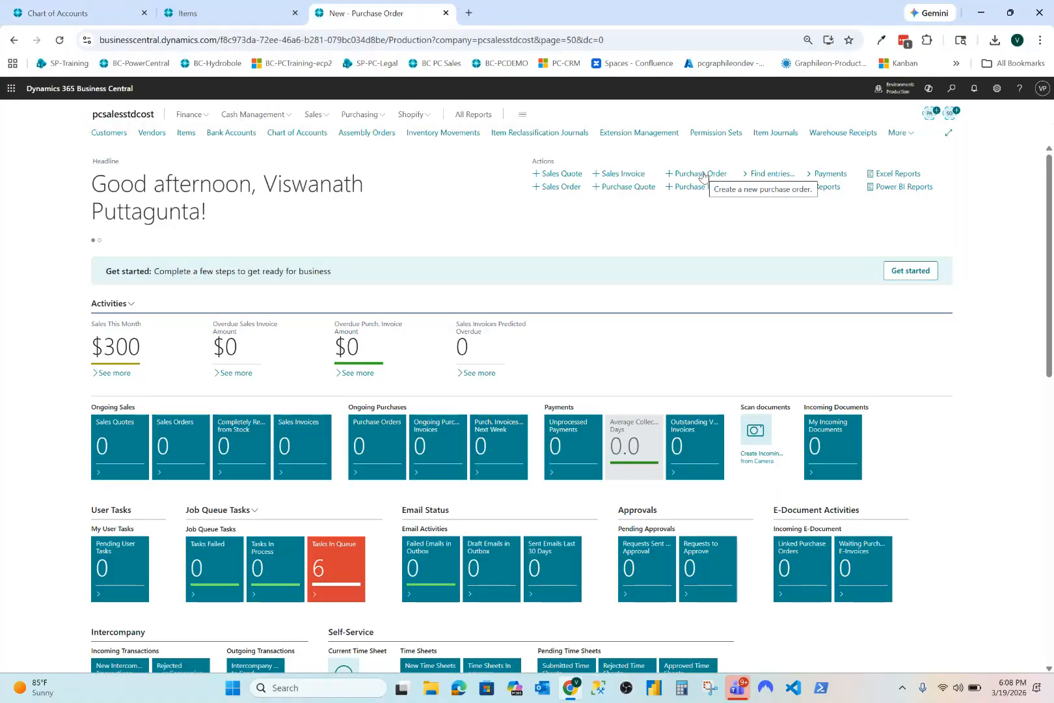
pyautogui.click(701, 174)
pyautogui.click(70, 13)
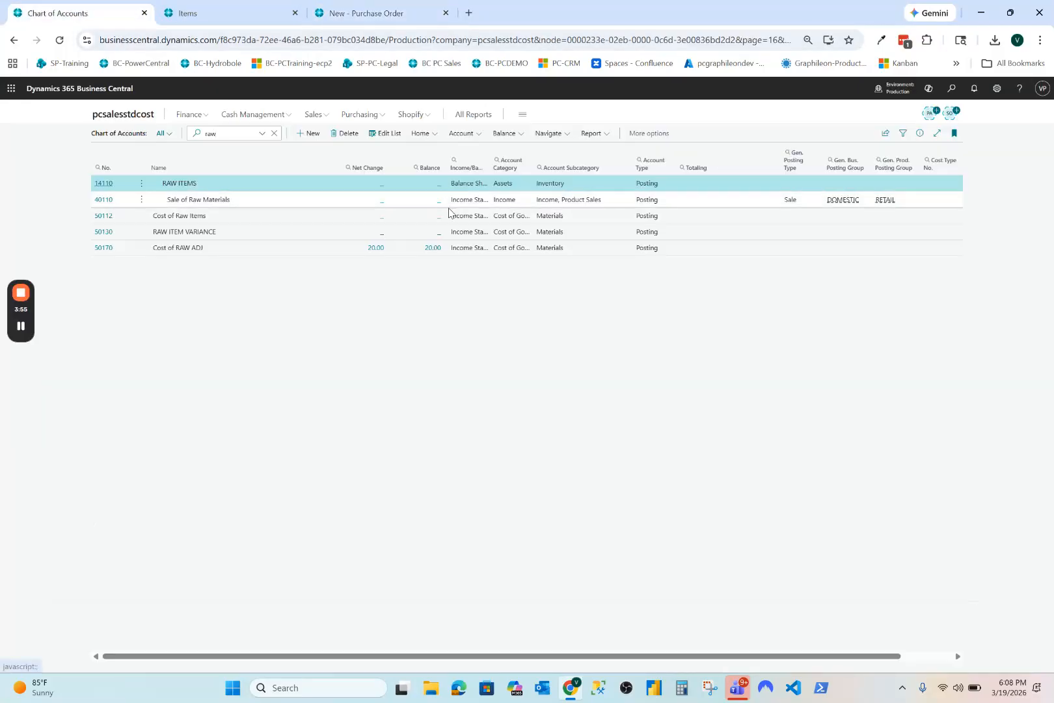
pyautogui.click(366, 26)
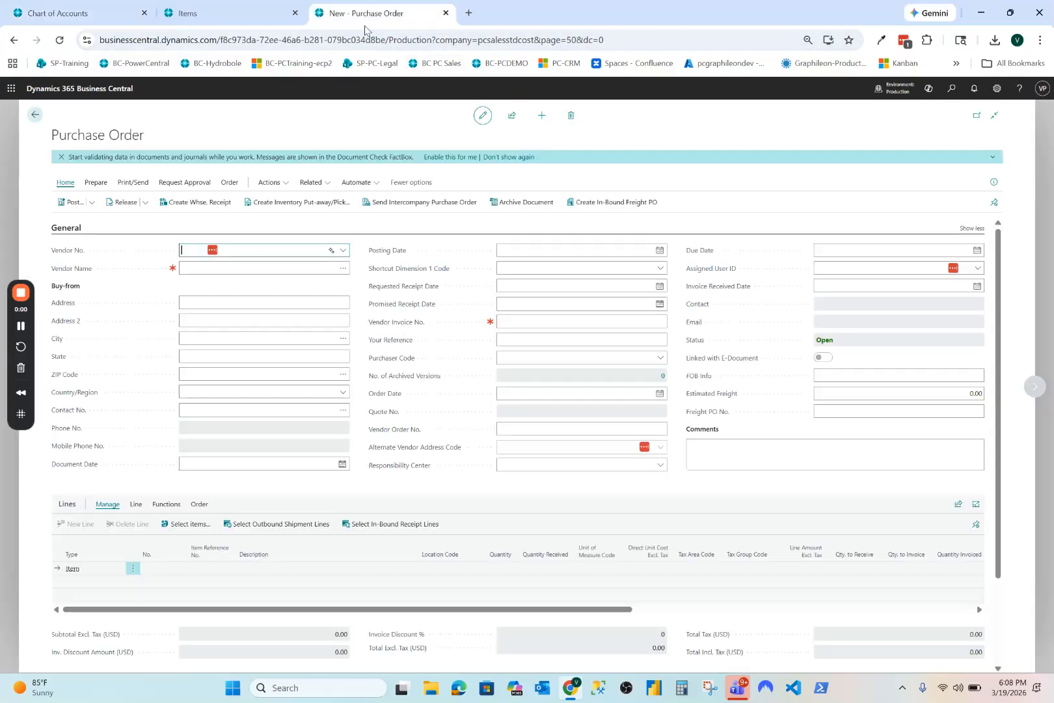
pyautogui.click(273, 253)
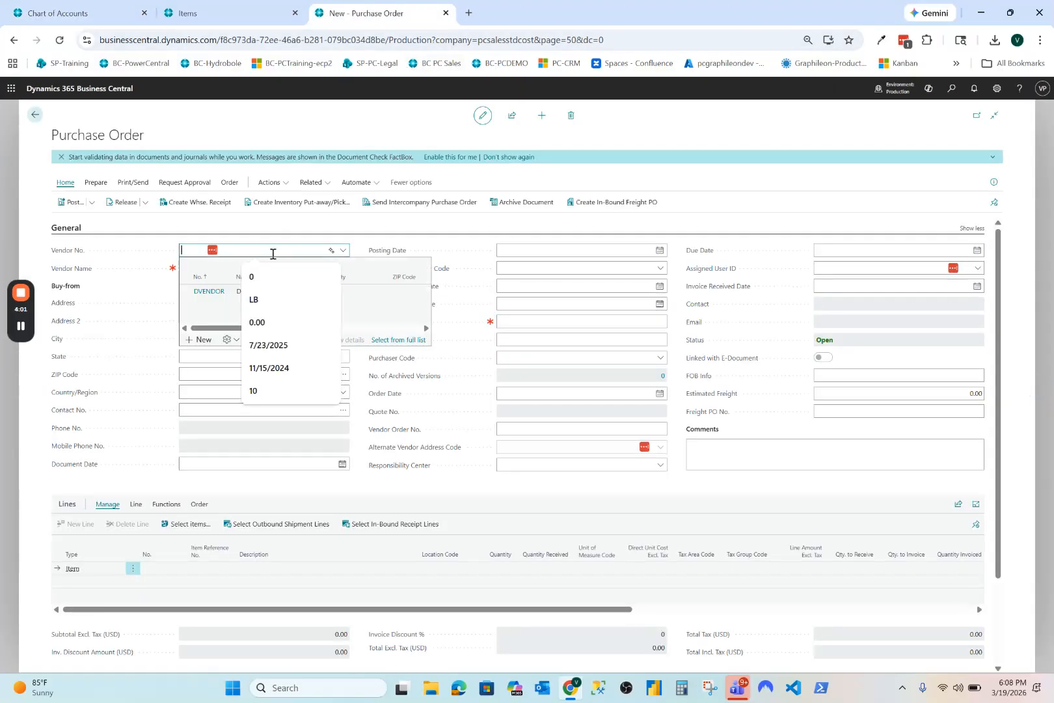
pyautogui.click(209, 291)
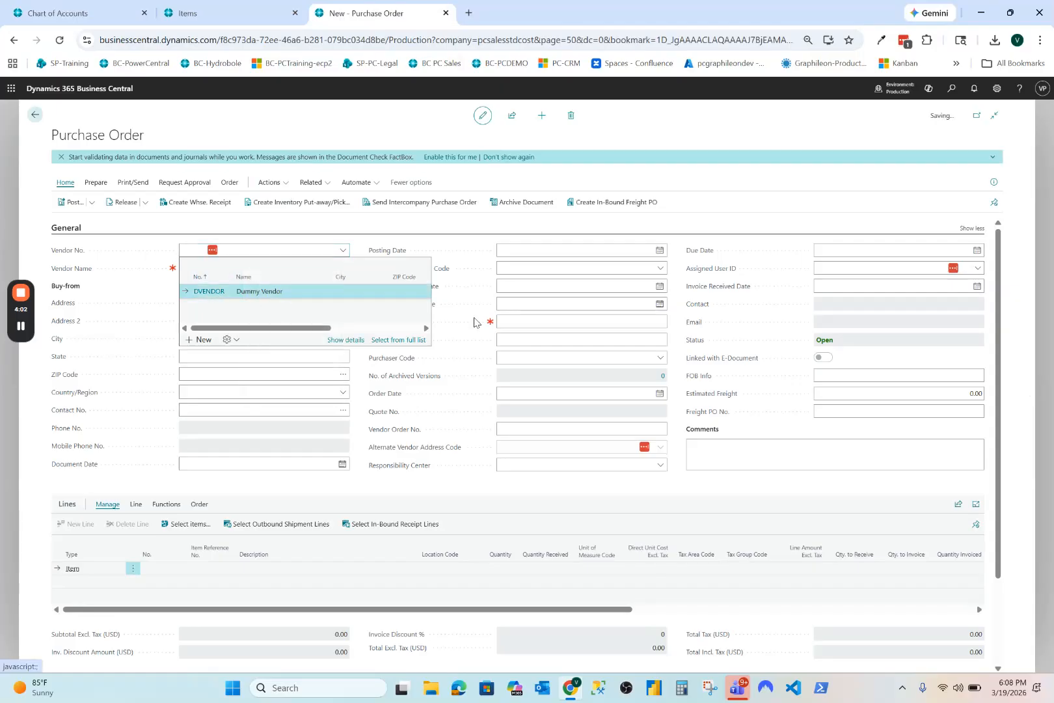
# Add the item SHELLPASTA (Shell Pasta) to the first line of the purchase order
pyautogui.click(526, 321)
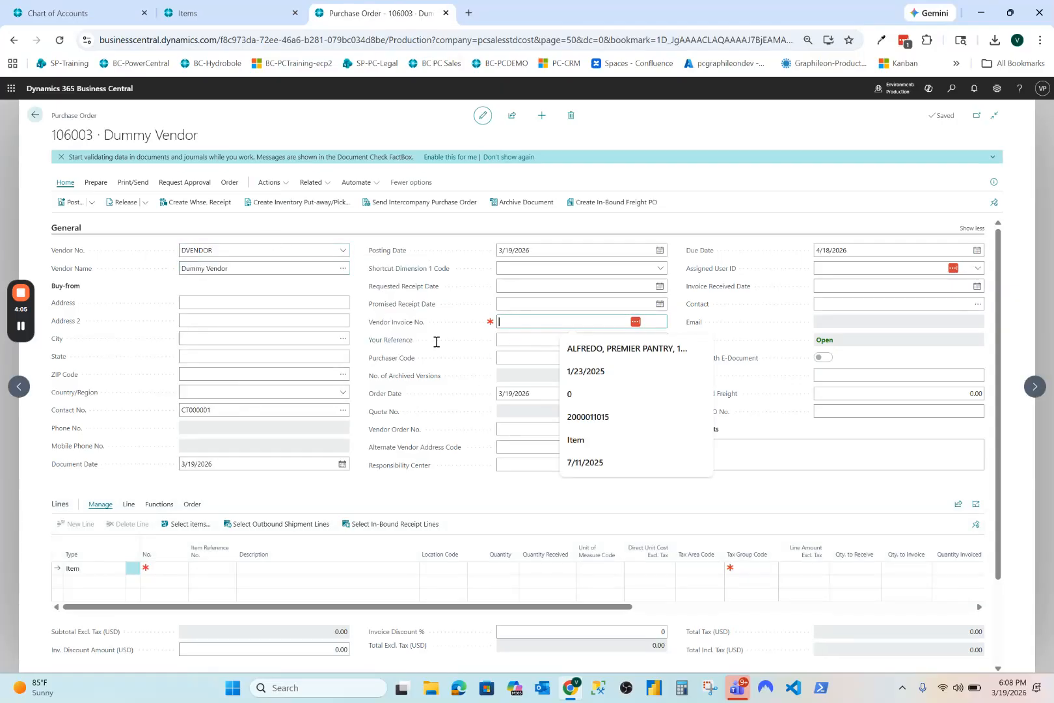
pyautogui.click(208, 569)
pyautogui.click(227, 568)
pyautogui.click(78, 185)
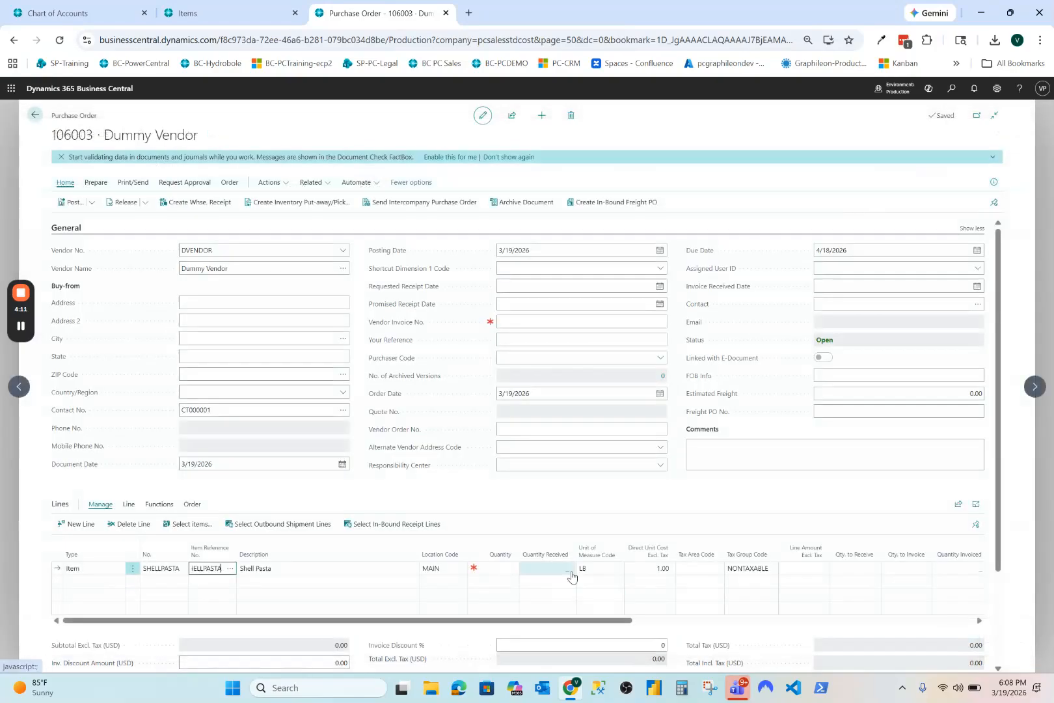
# Set the Shell Pasta line's quantity to 10 and its direct unit cost to 1.10
pyautogui.click(501, 568)
pyautogui.write('10')
pyautogui.press('Tab')
pyautogui.click(650, 570)
pyautogui.write('1.1')
pyautogui.press('Tab')
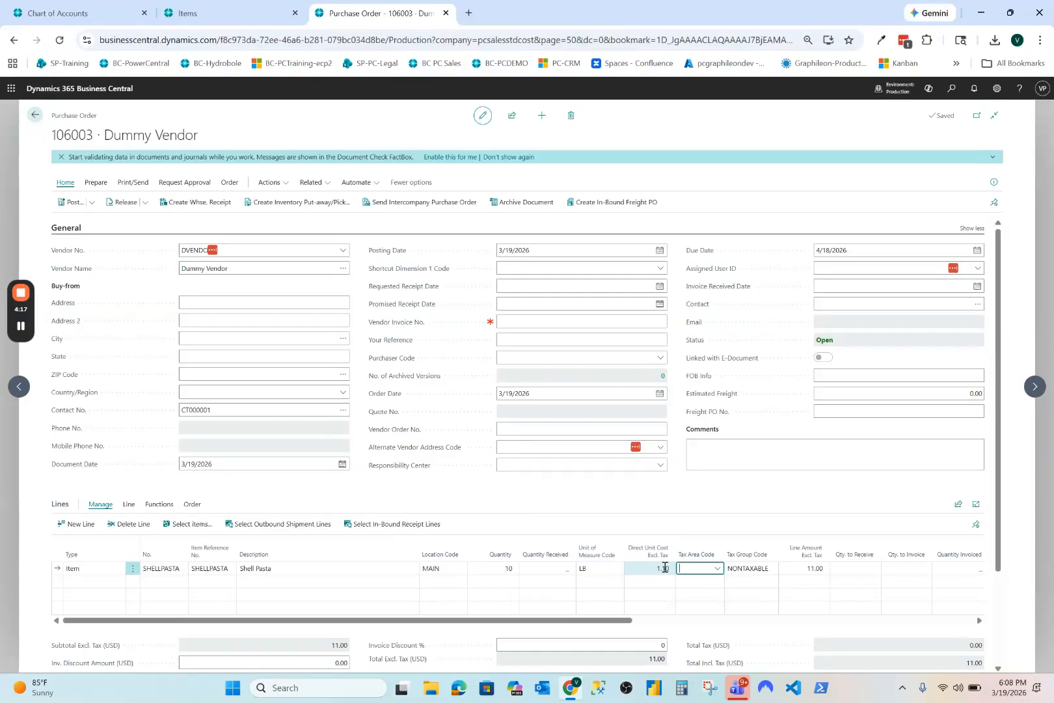
pyautogui.click(670, 496)
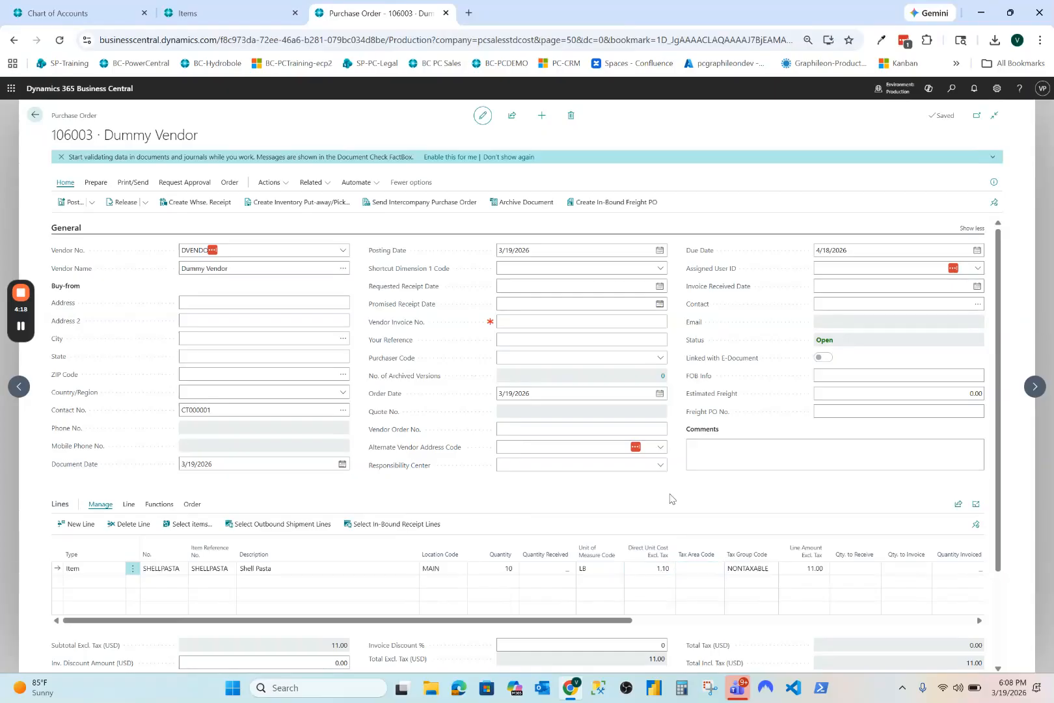
# Create a warehouse receipt from the Dummy Vendor purchase order
pyautogui.click(209, 203)
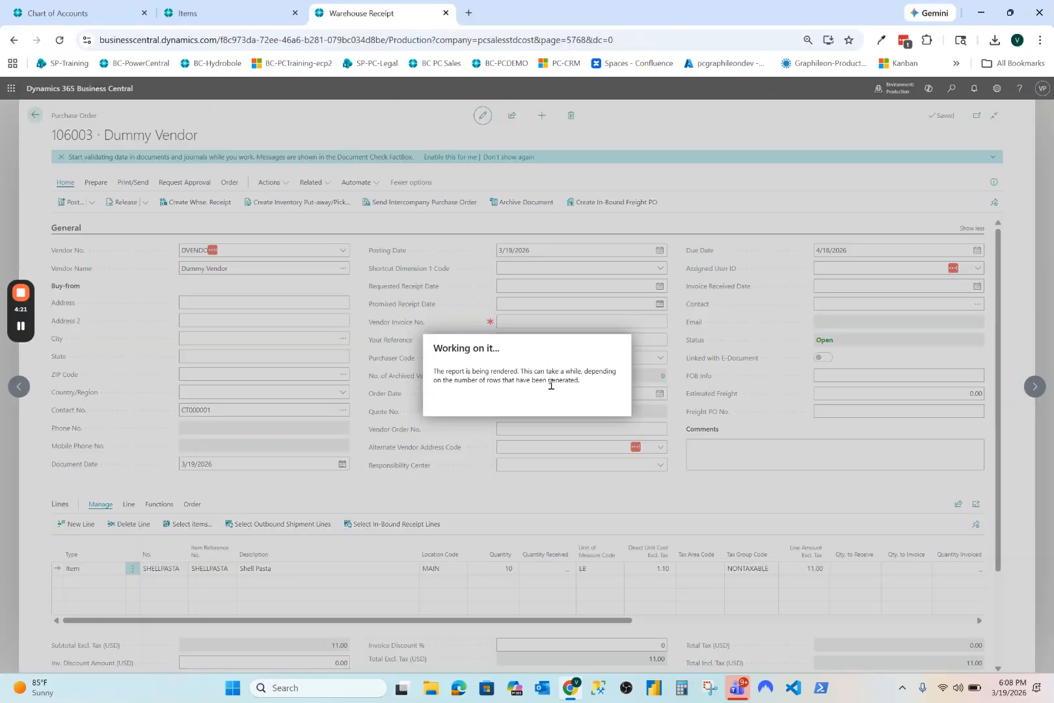
pyautogui.click(610, 407)
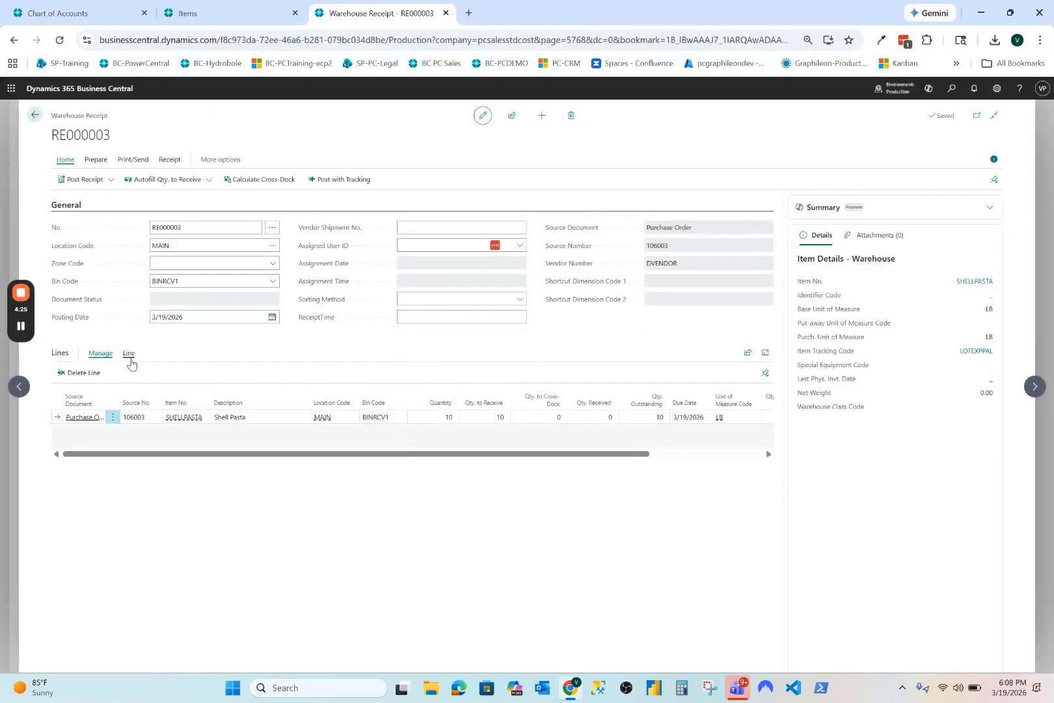
pyautogui.click(129, 356)
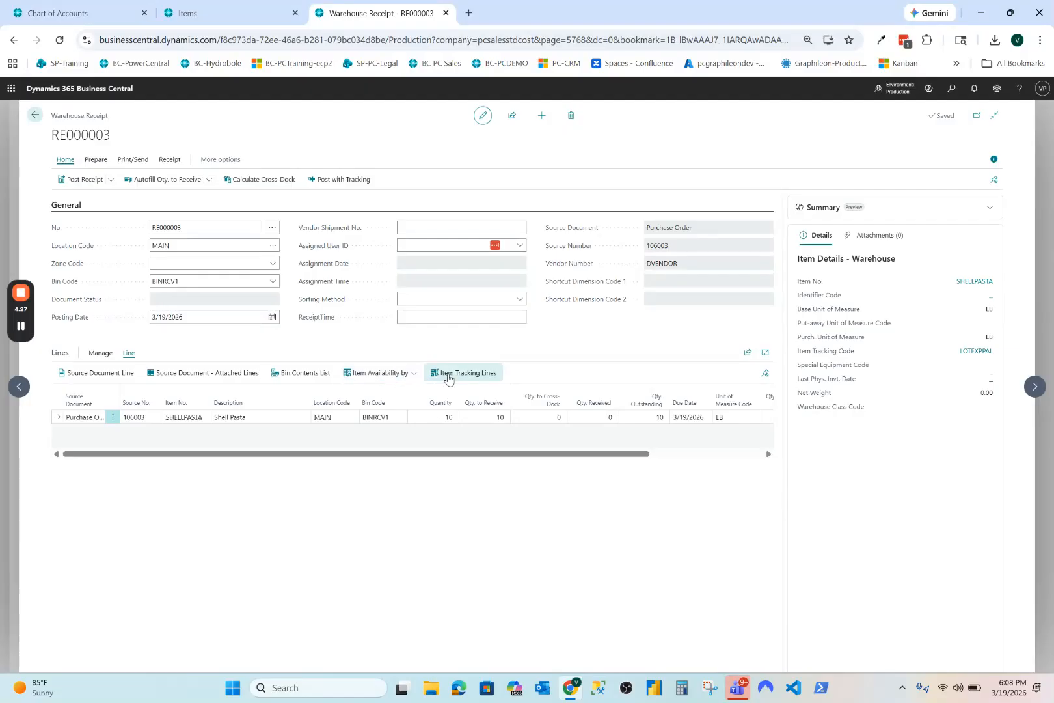
pyautogui.click(465, 376)
pyautogui.click(238, 322)
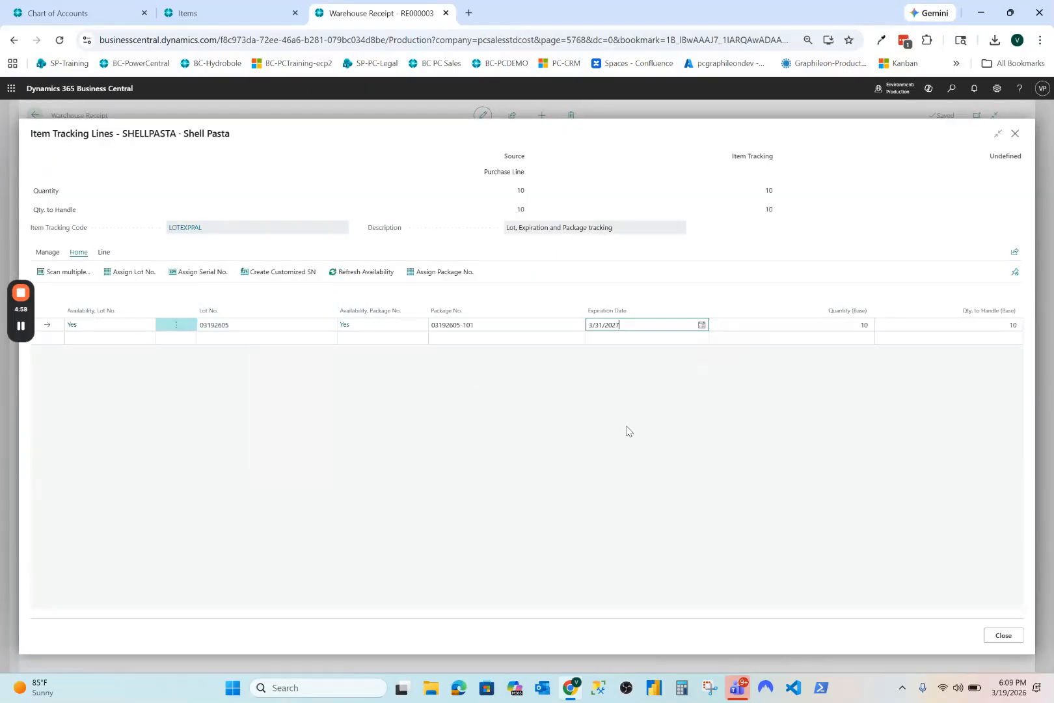
pyautogui.click(915, 565)
pyautogui.click(1006, 636)
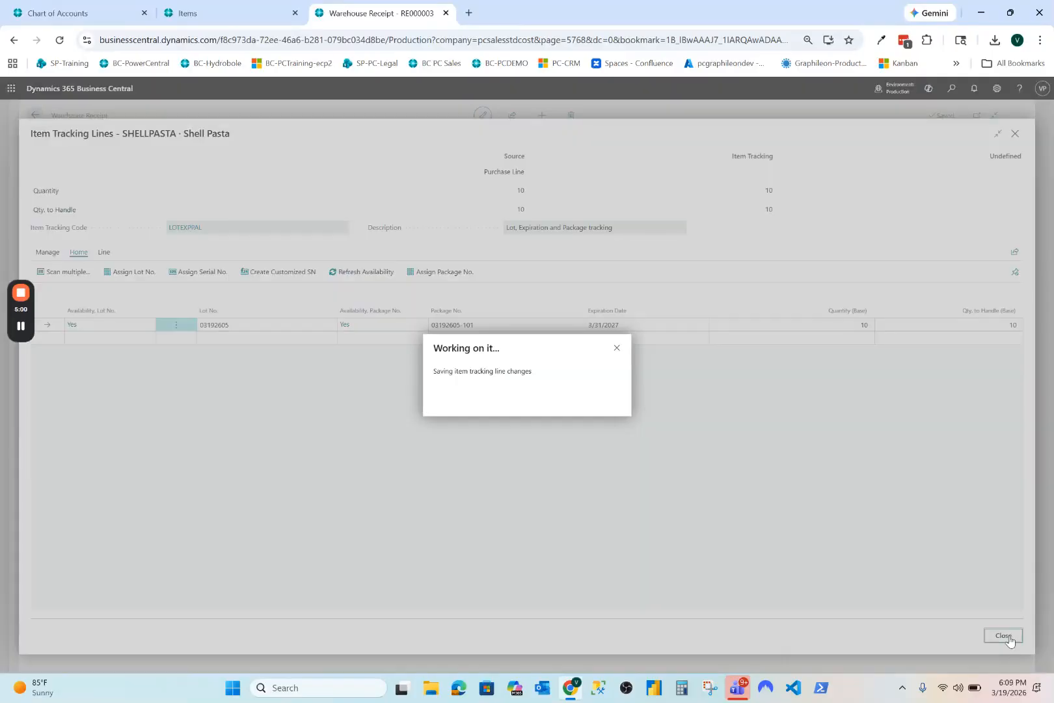
pyautogui.click(82, 182)
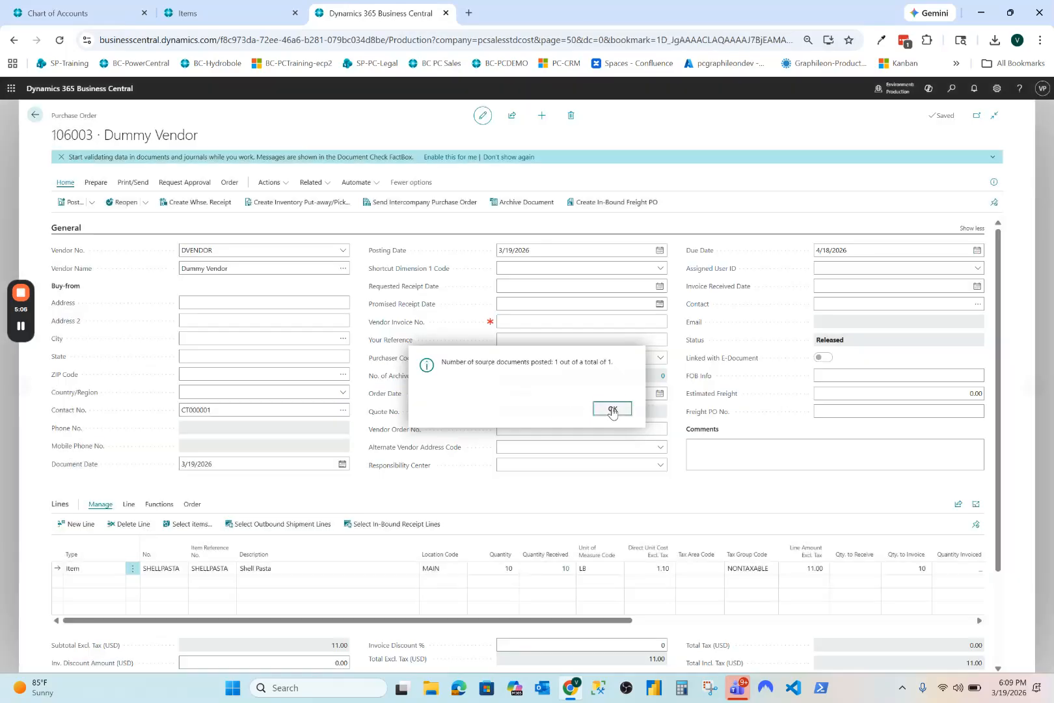
pyautogui.click(611, 410)
# Copy the order's own number into its vendor invoice number and post it as Receive and Invoice without opening the posted invoice
pyautogui.doubleClick(69, 135)
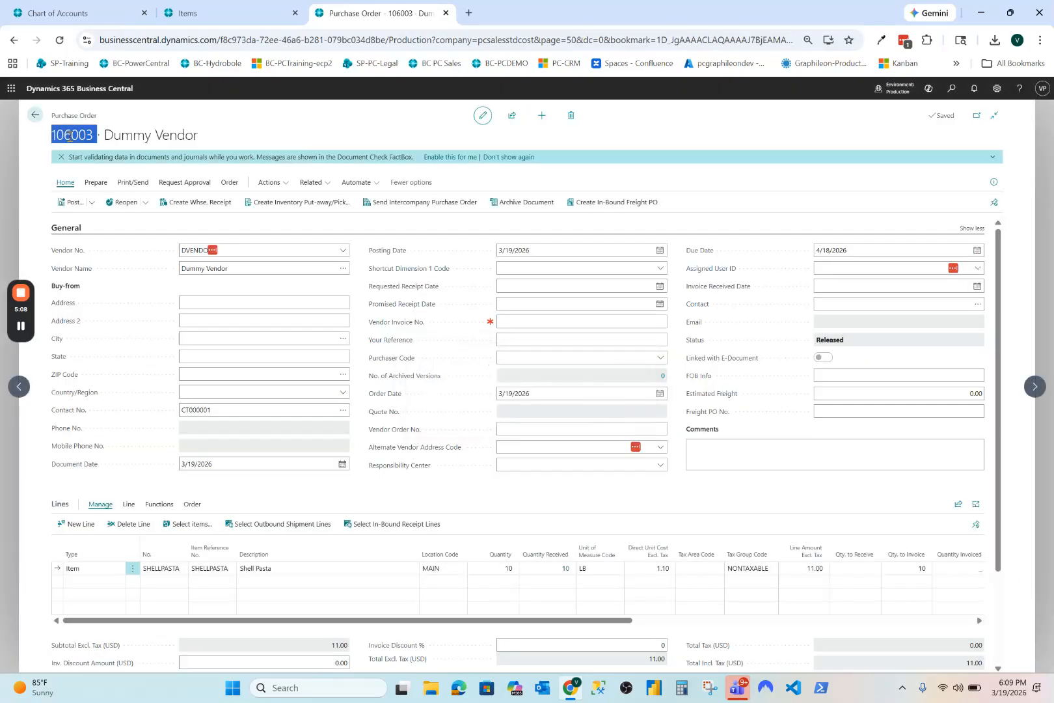
pyautogui.hotkey('ctrl', 'c')
pyautogui.click(537, 322)
pyautogui.hotkey('ctrl', 'v')
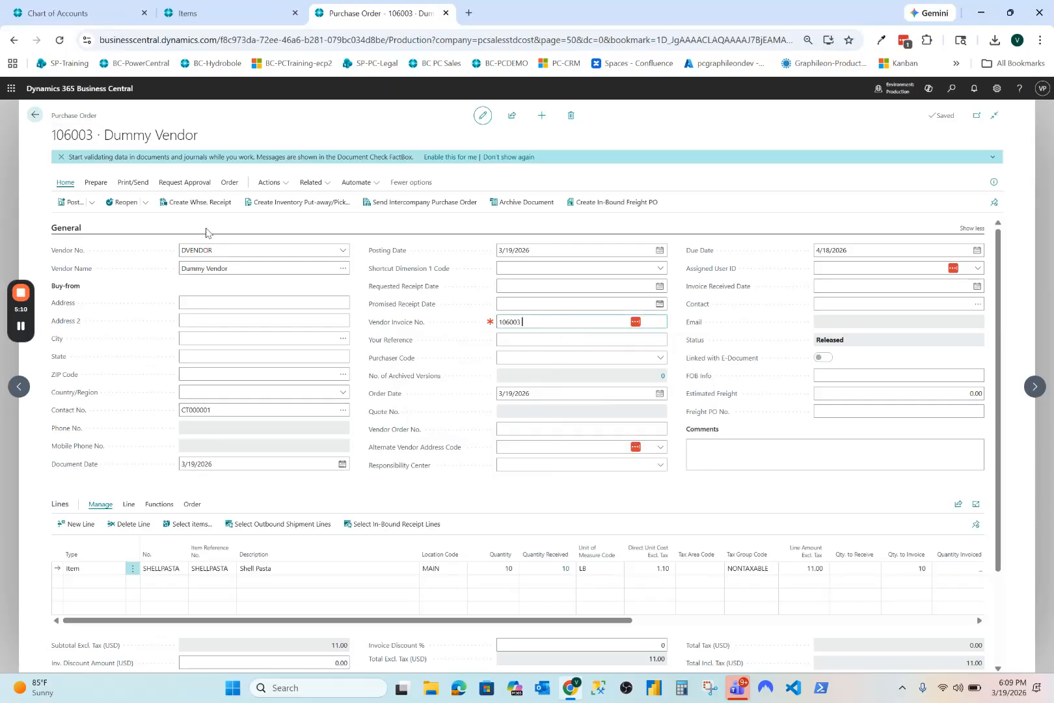
pyautogui.click(70, 201)
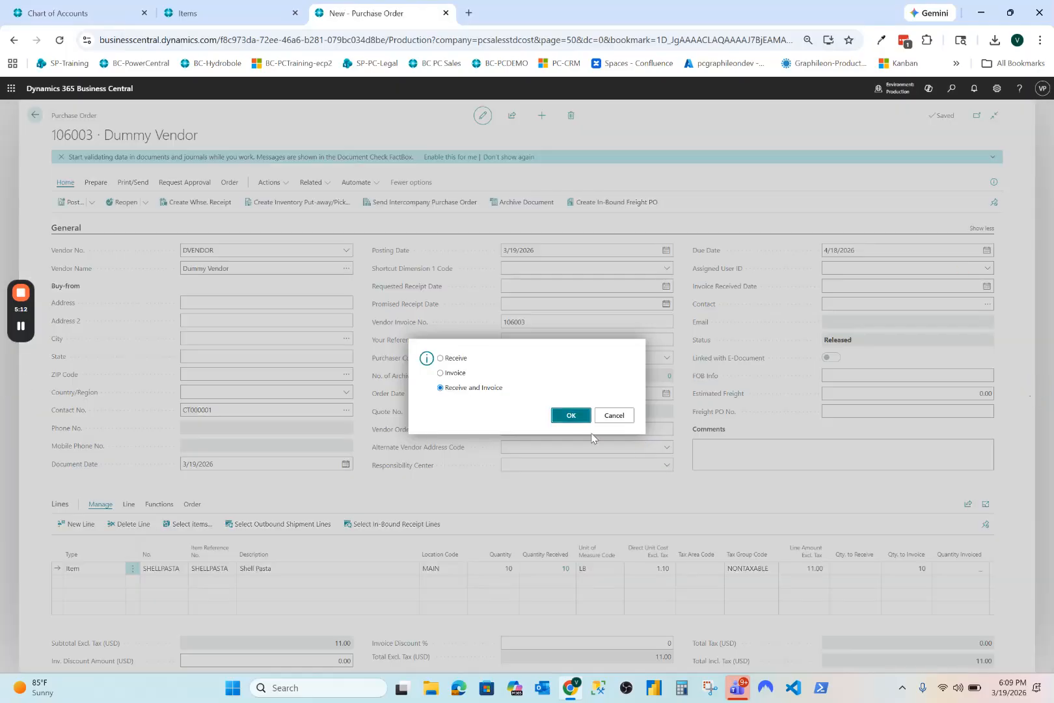
pyautogui.click(572, 415)
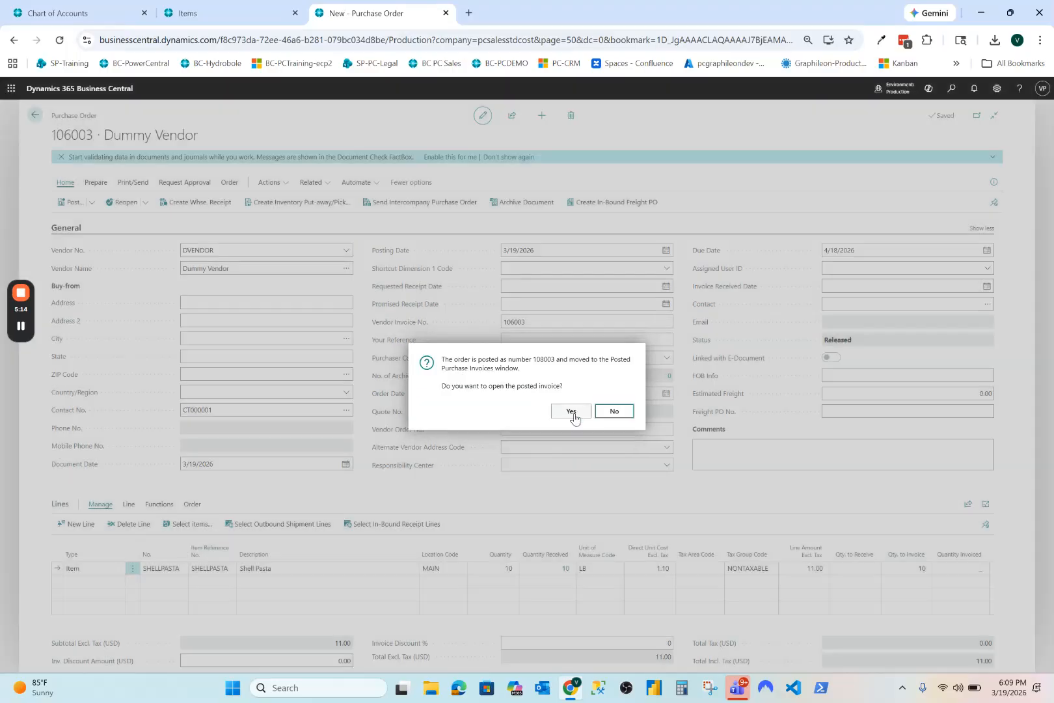
pyautogui.click(601, 413)
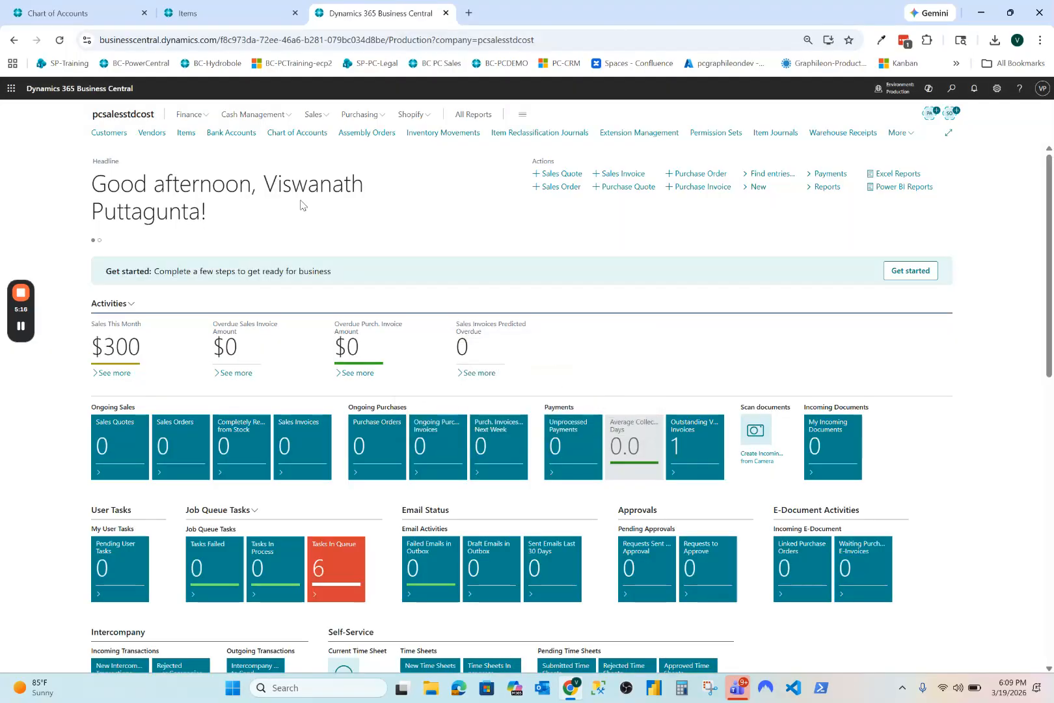
# Return to the Chart of Accounts, and switch to the Standard Costing document in Word to review Step 1's raw inventory, variance and AP entries
pyautogui.click(96, 14)
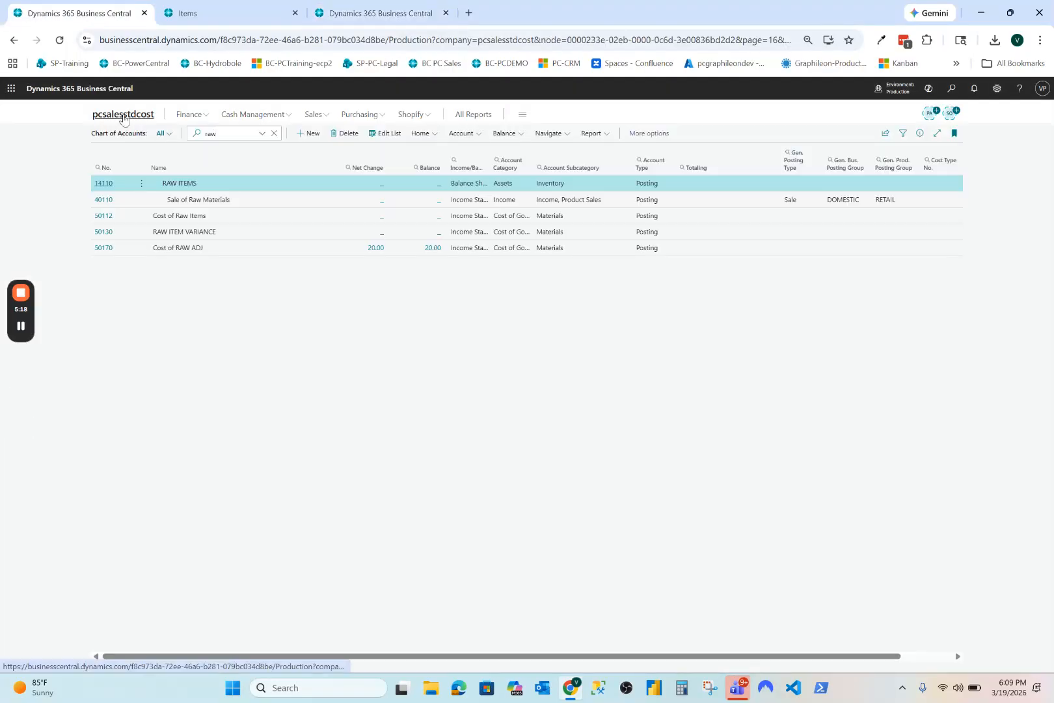
pyautogui.press('ctrl+super+Left')
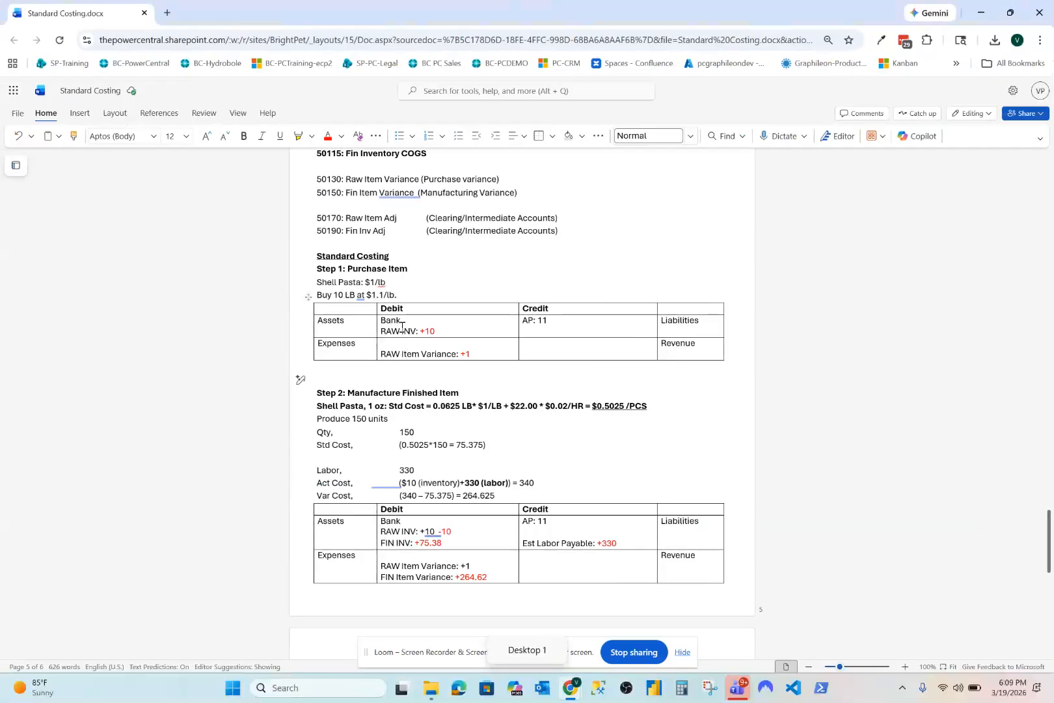
pyautogui.moveTo(381, 332); pyautogui.dragTo(438, 331)
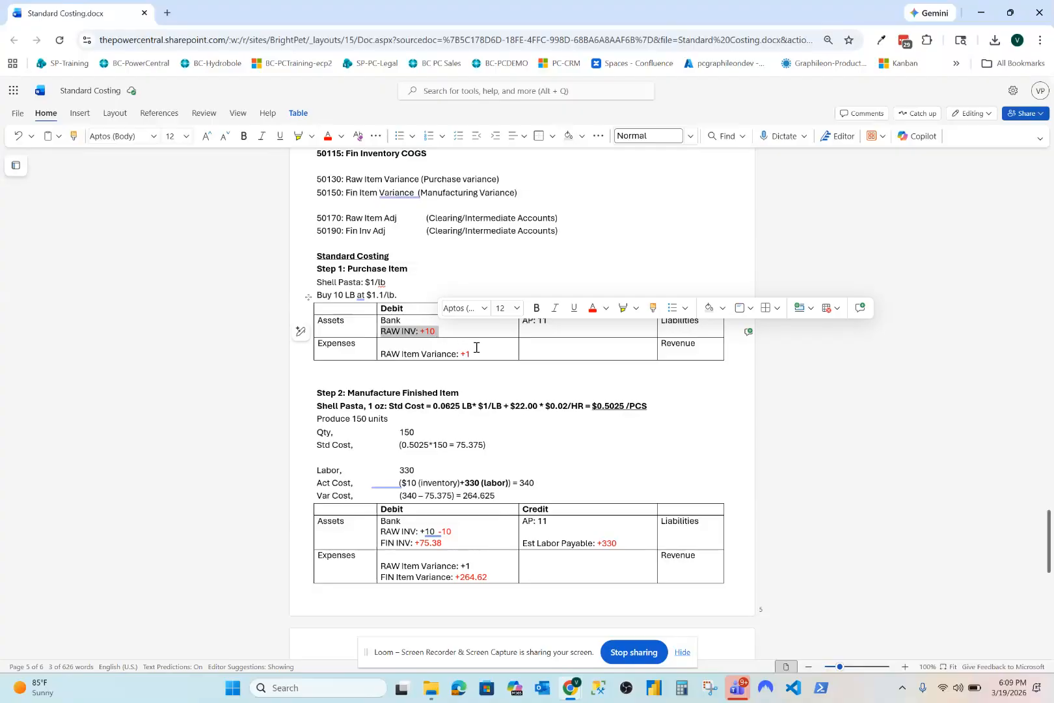
pyautogui.click(473, 353)
pyautogui.moveTo(473, 353); pyautogui.dragTo(457, 354)
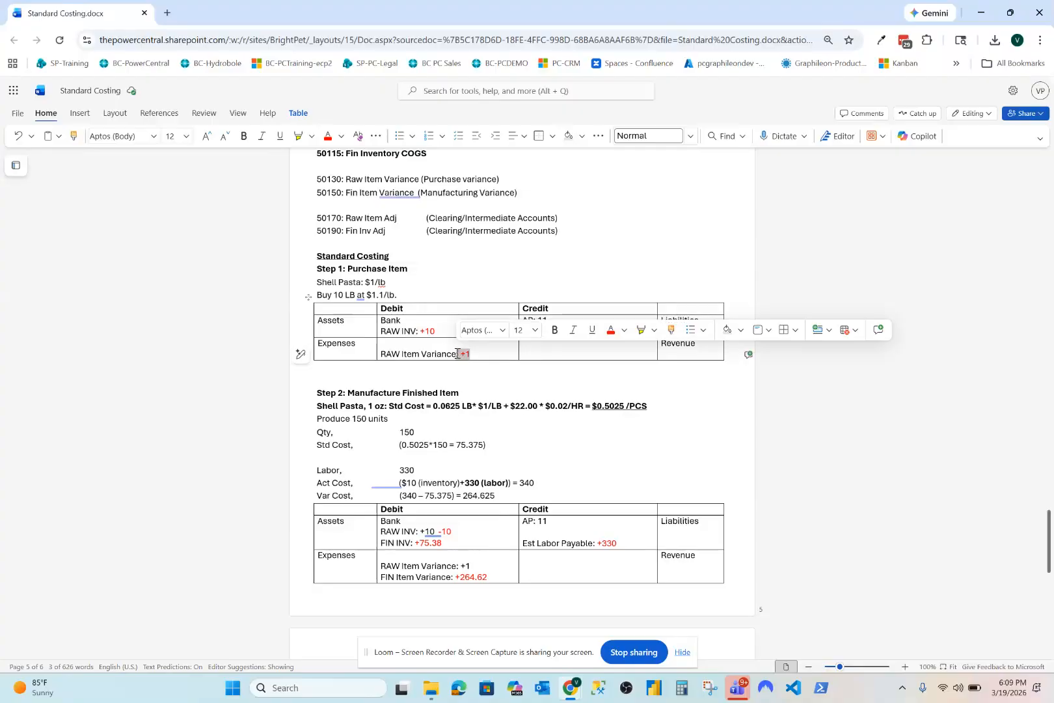
pyautogui.moveTo(555, 325); pyautogui.dragTo(530, 321)
# Switch to Business Central and search the Chart of Accounts for "raw" to check the RAW ITEMS and RAW ITEM VARIANCE balances
pyautogui.press('ctrl+super+Right')
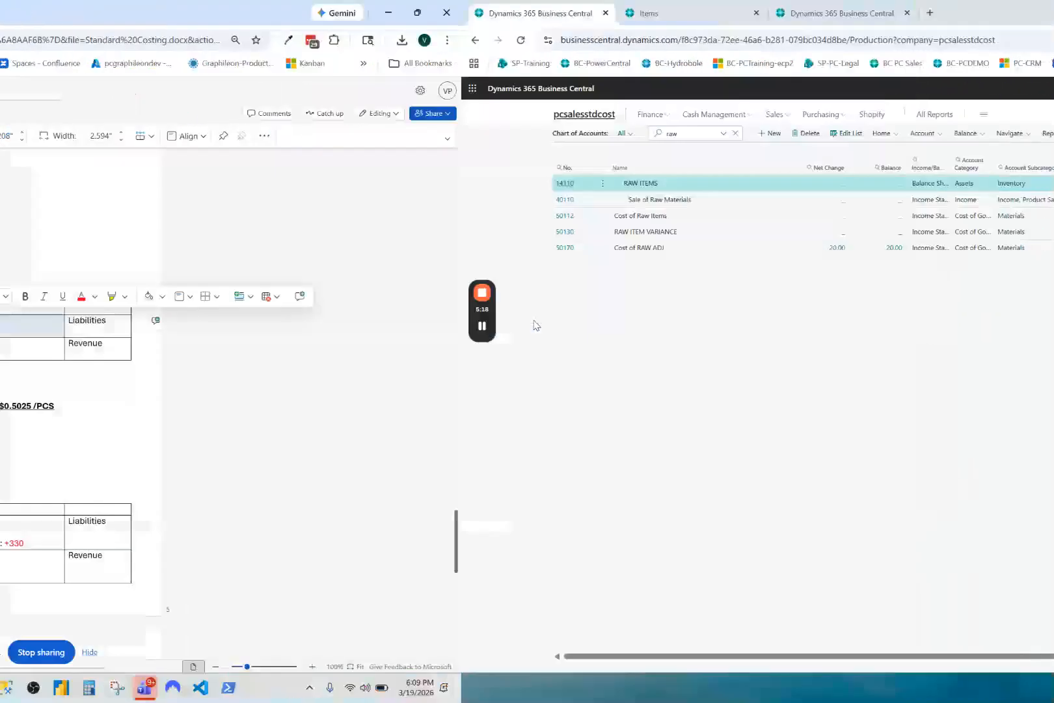
pyautogui.click(188, 145)
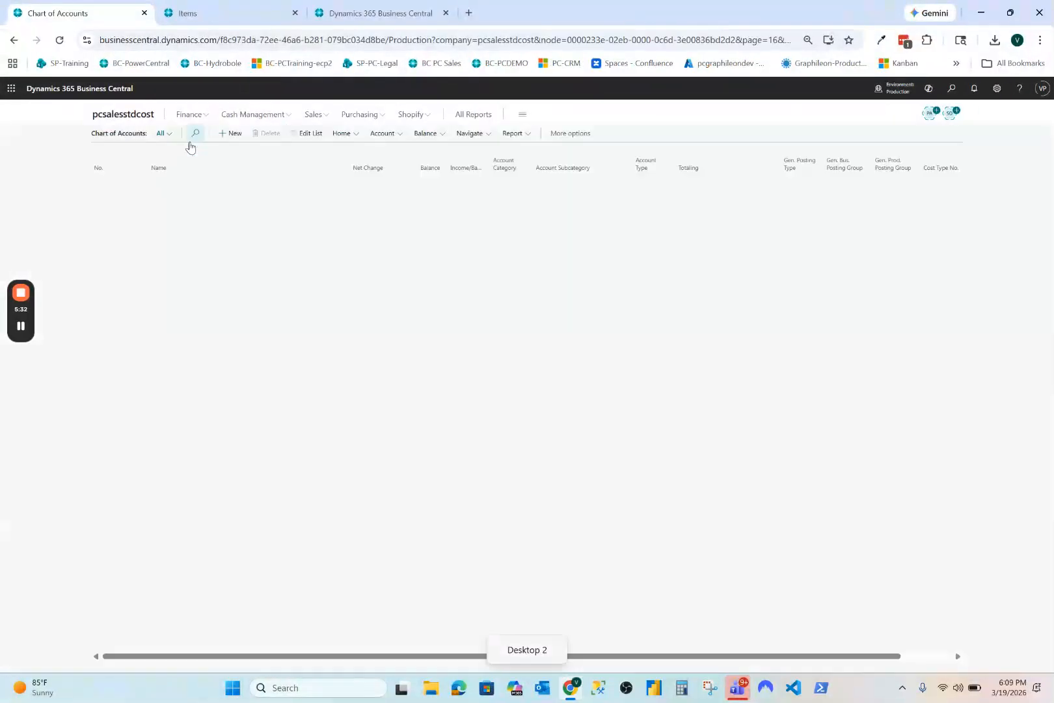
pyautogui.click(196, 134)
pyautogui.write('raw')
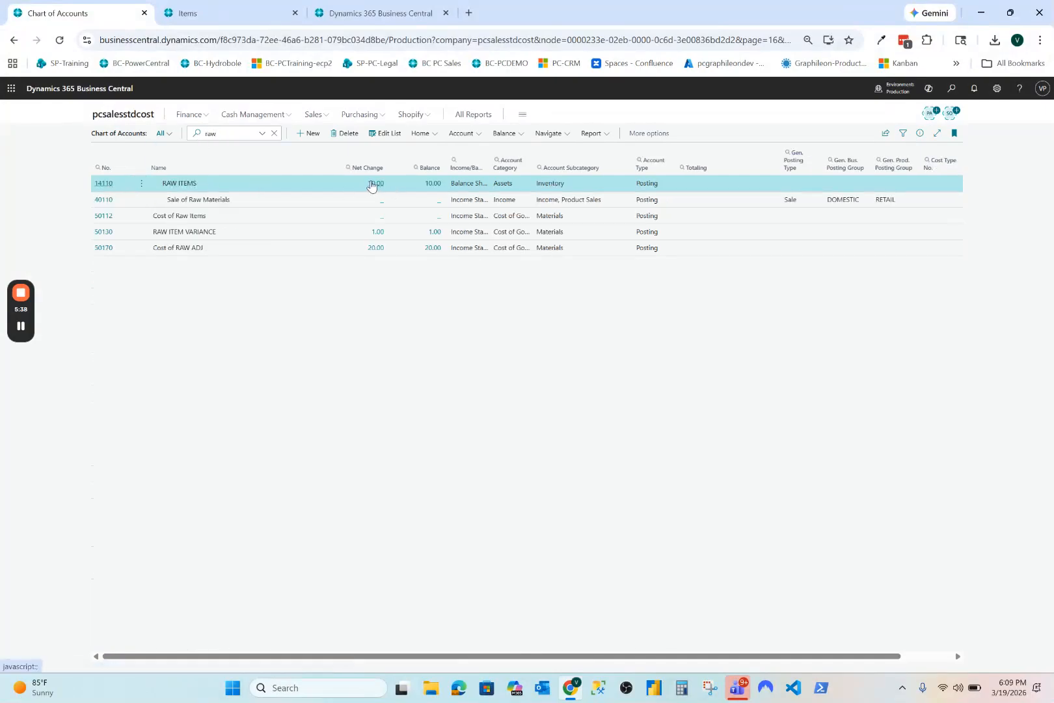
pyautogui.click(313, 237)
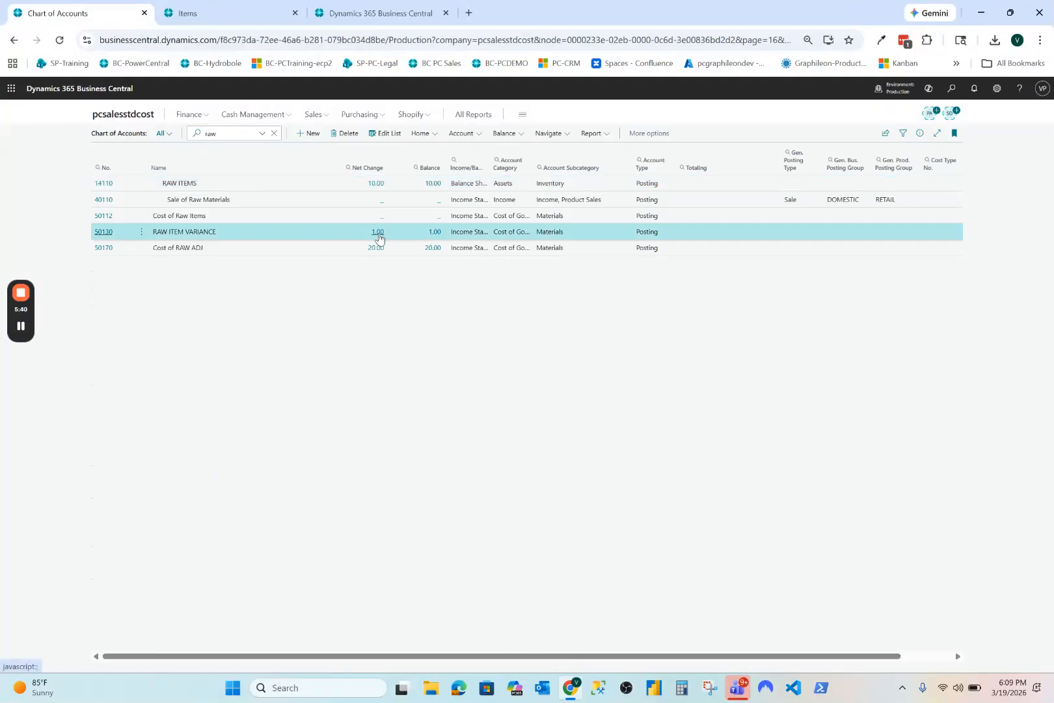
# Search the Chart of Accounts for "paya" to check the domestic accounts payable balance
pyautogui.click(216, 135)
pyautogui.write('a')
pyautogui.press('BackSpace')
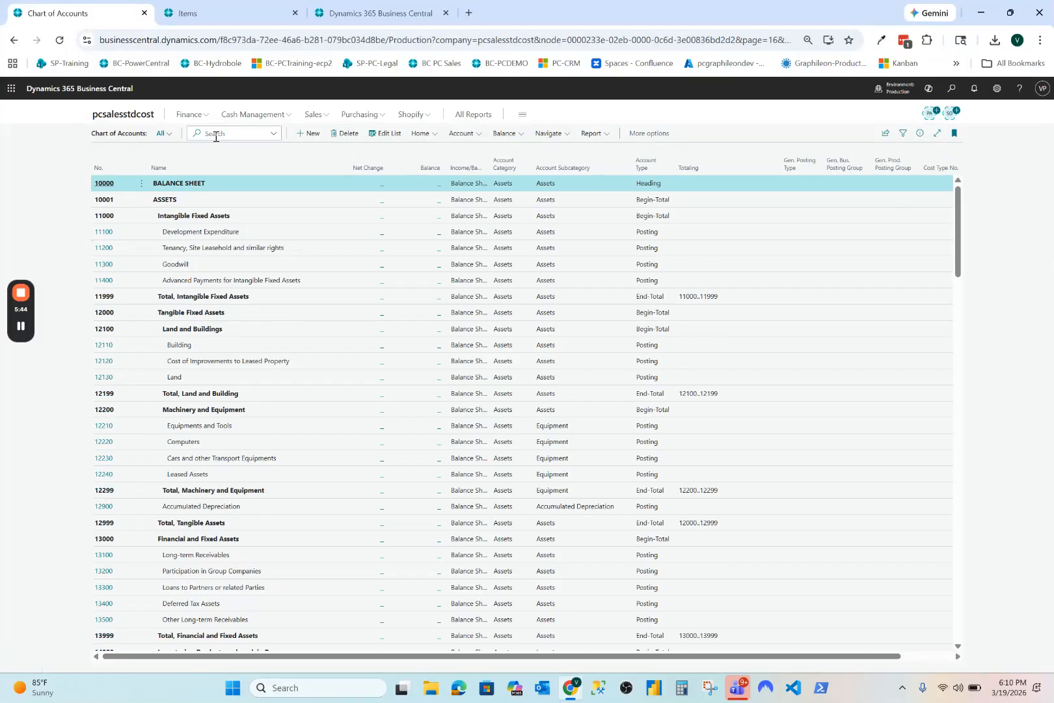
pyautogui.write('paya')
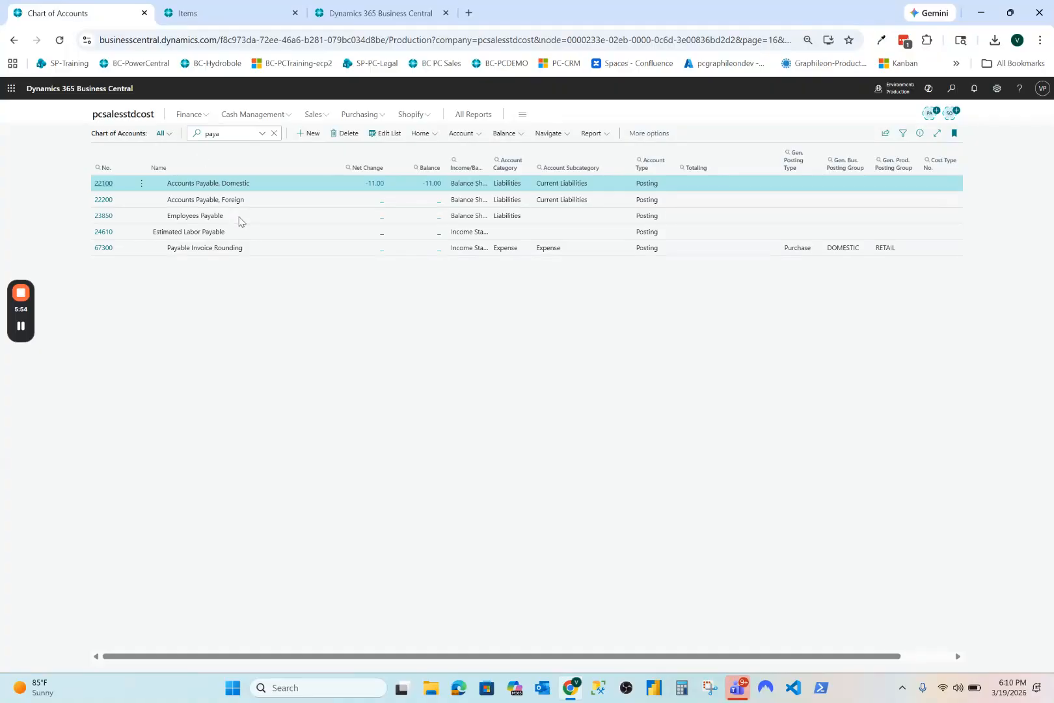
# Switch to the Standard Costing document in Word and review Step 1 and the standard cost formula in Step 2: Manufacture Finished Item
pyautogui.hotkey('alt', 'Tab')
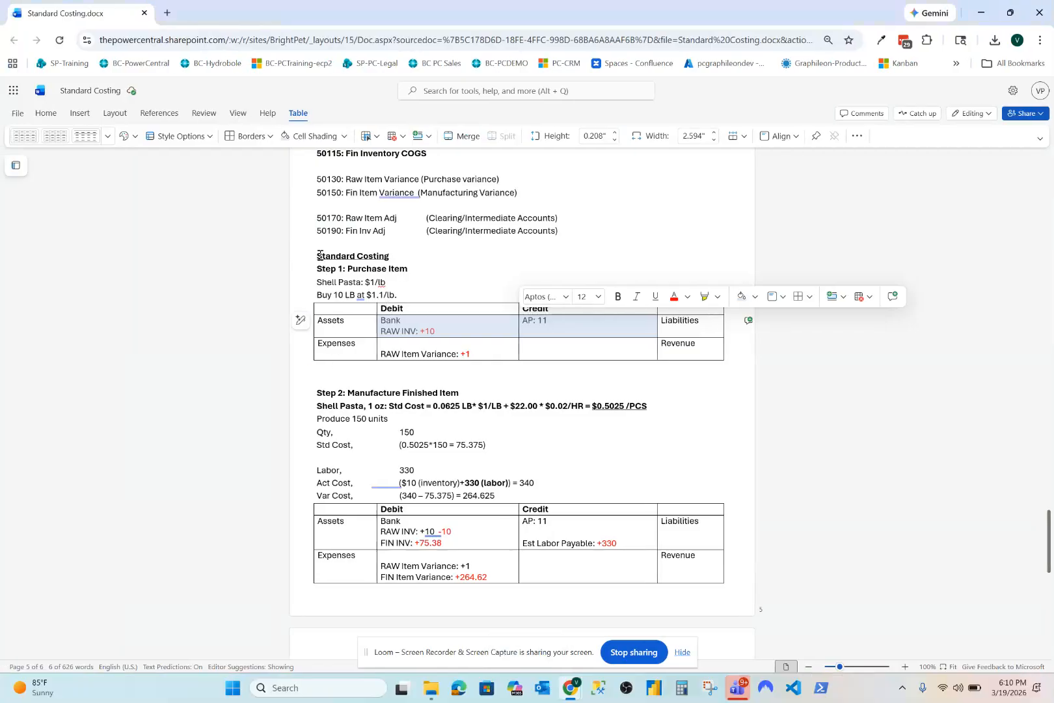
pyautogui.moveTo(318, 256); pyautogui.dragTo(319, 360)
pyautogui.scroll(-3, 351, 384)
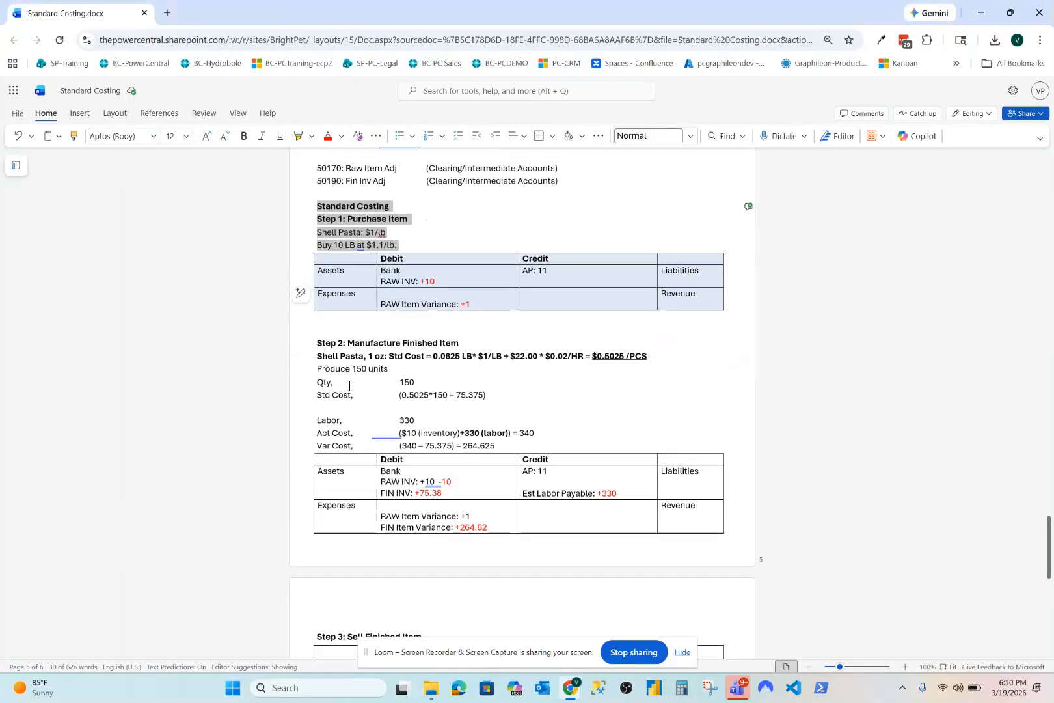
pyautogui.click(387, 357)
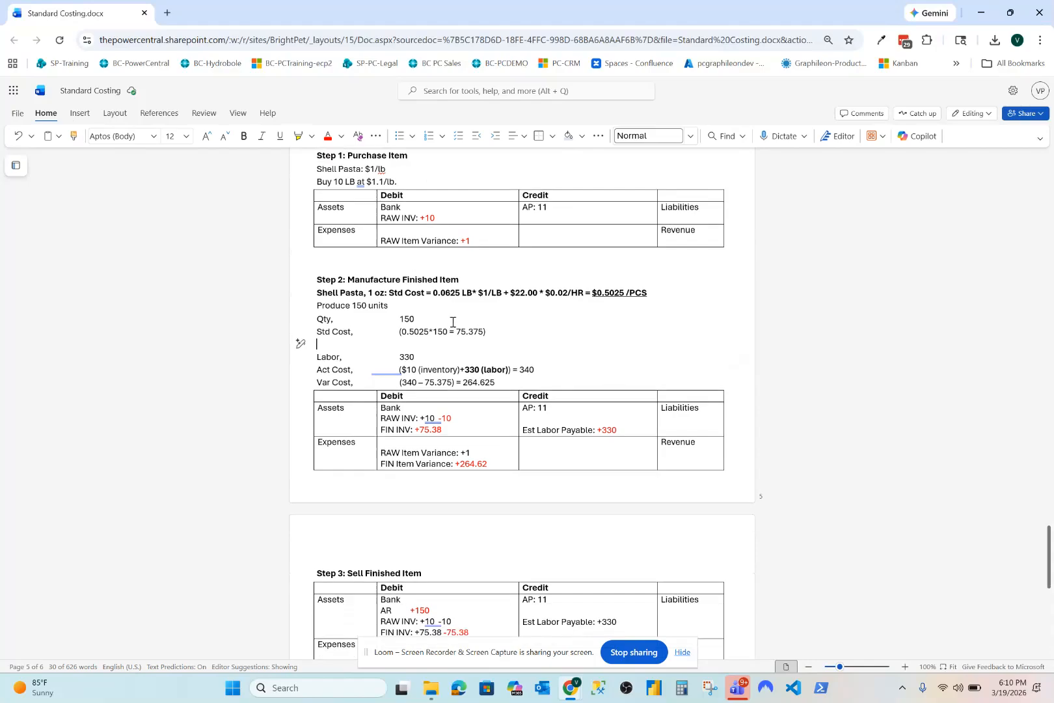
pyautogui.doubleClick(351, 292)
pyautogui.tripleClick(351, 292)
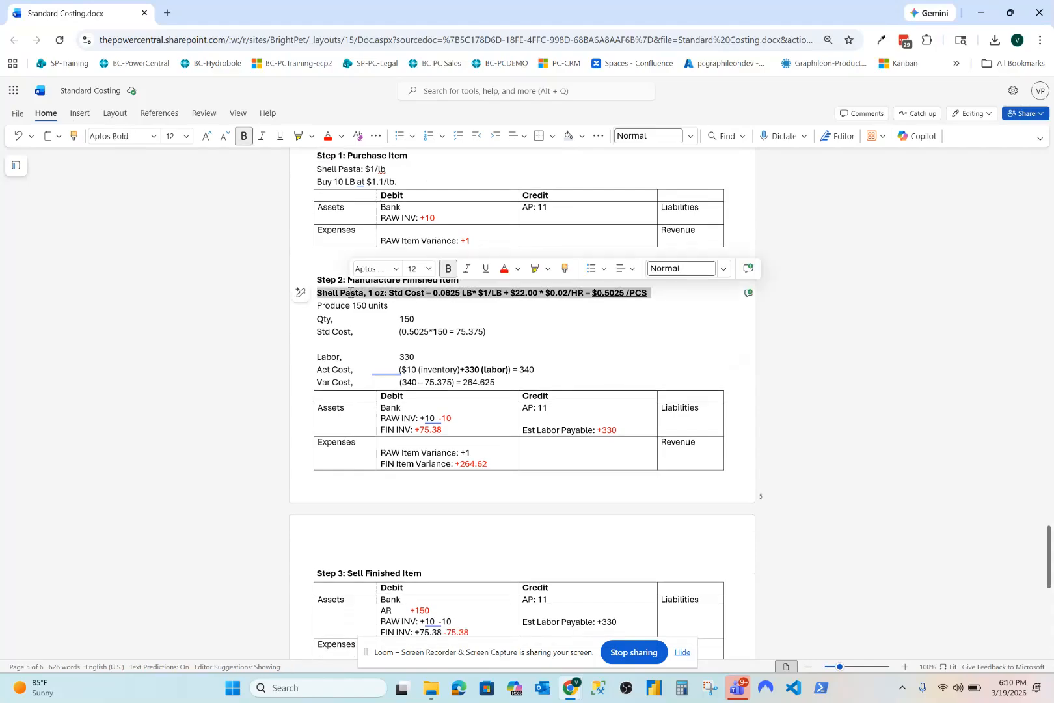
# Switch to Business Central and open the SHELLPASTA1OZ assembly BOM from the Items list to examine the item and human-hours quantities
pyautogui.press('ctrl+super+Right')
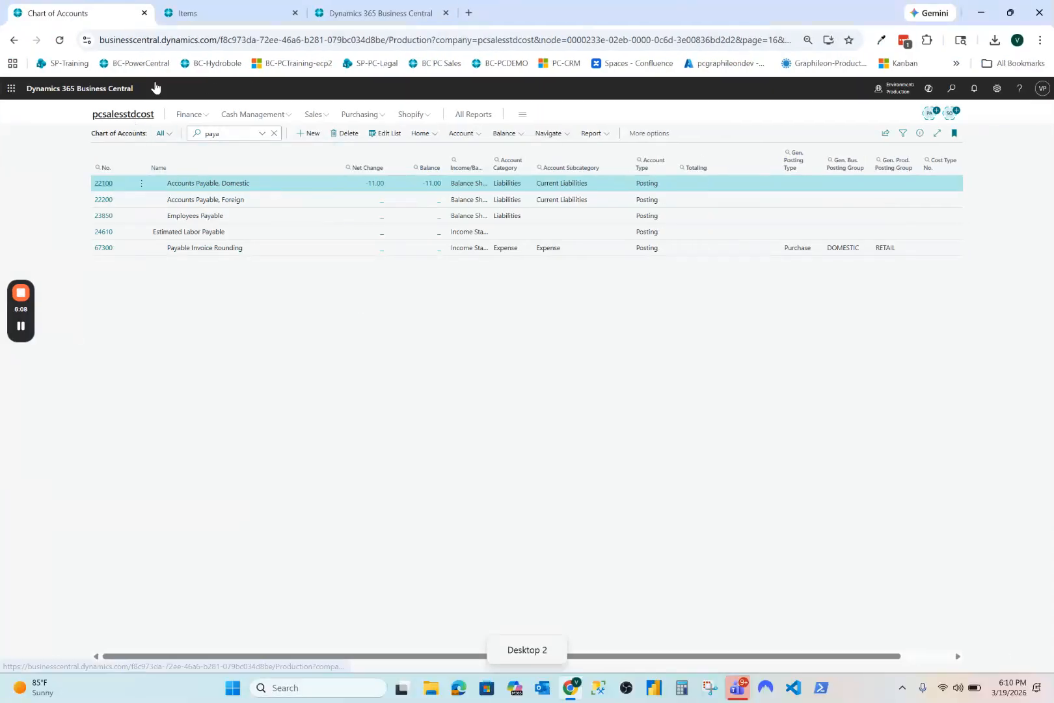
pyautogui.click(207, 12)
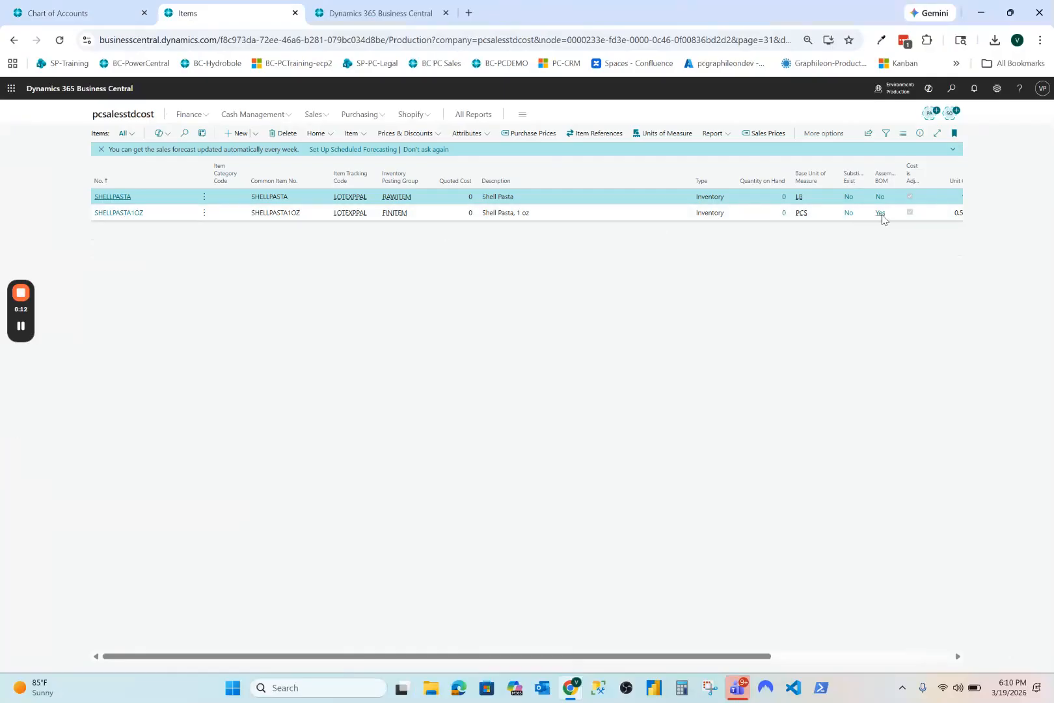
pyautogui.click(880, 215)
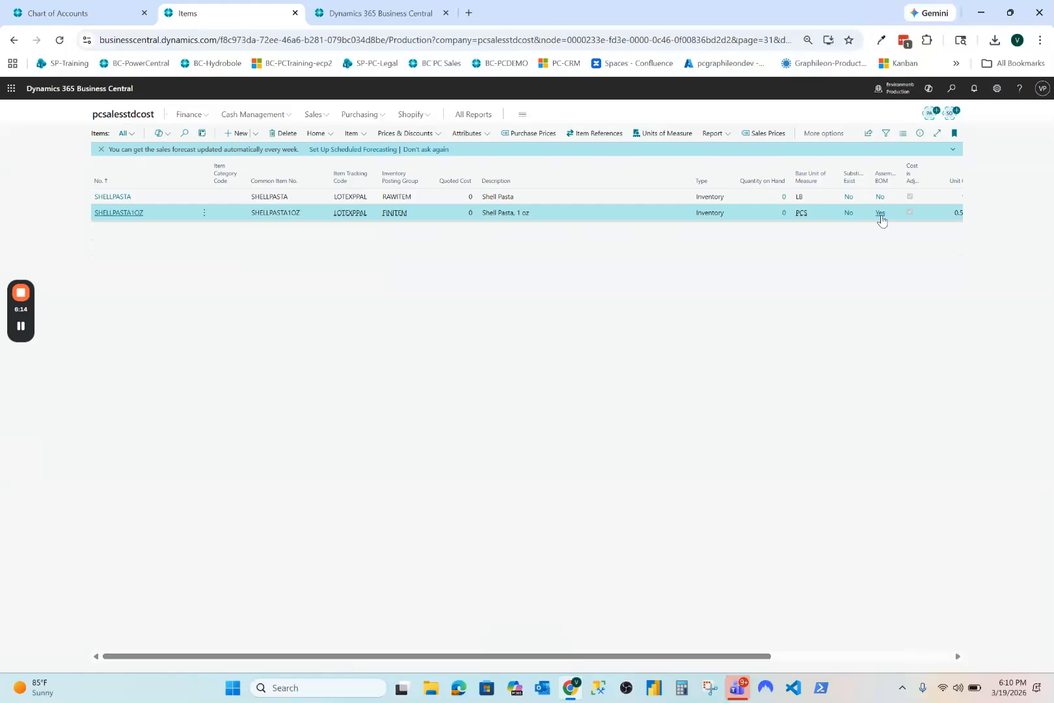
pyautogui.click(880, 214)
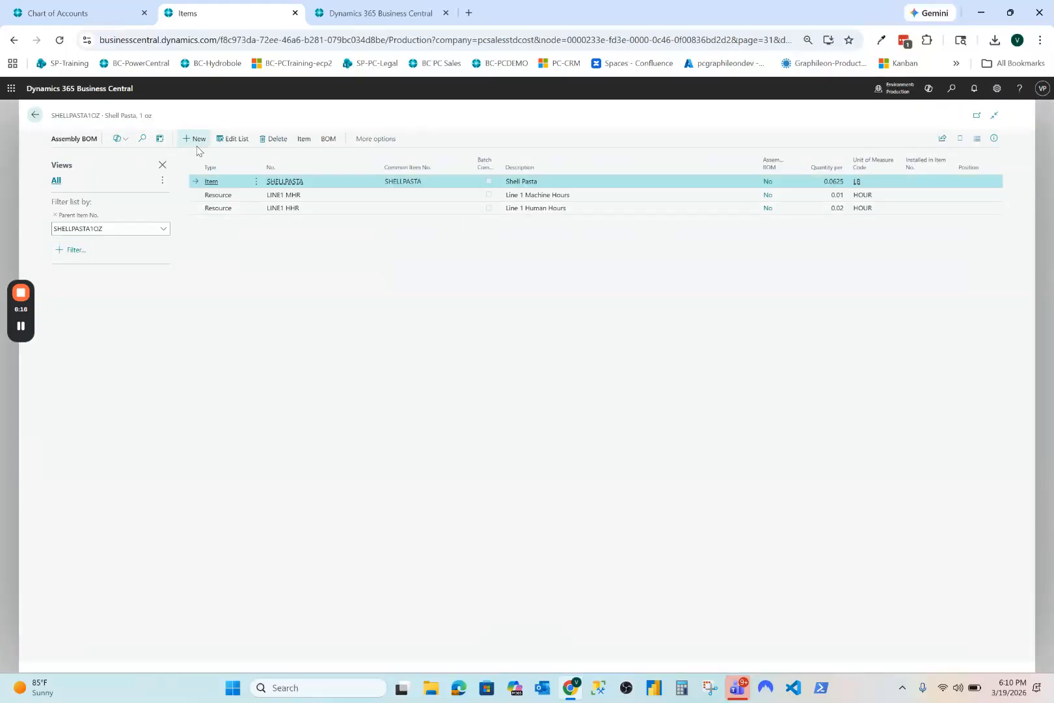
pyautogui.click(836, 181)
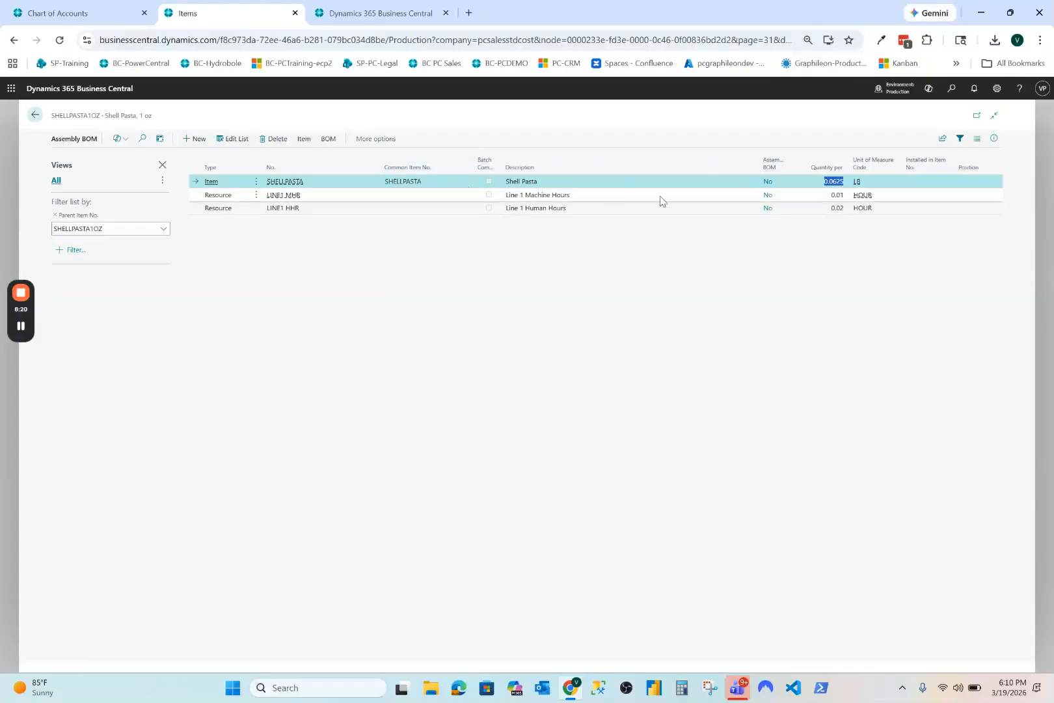
pyautogui.click(837, 208)
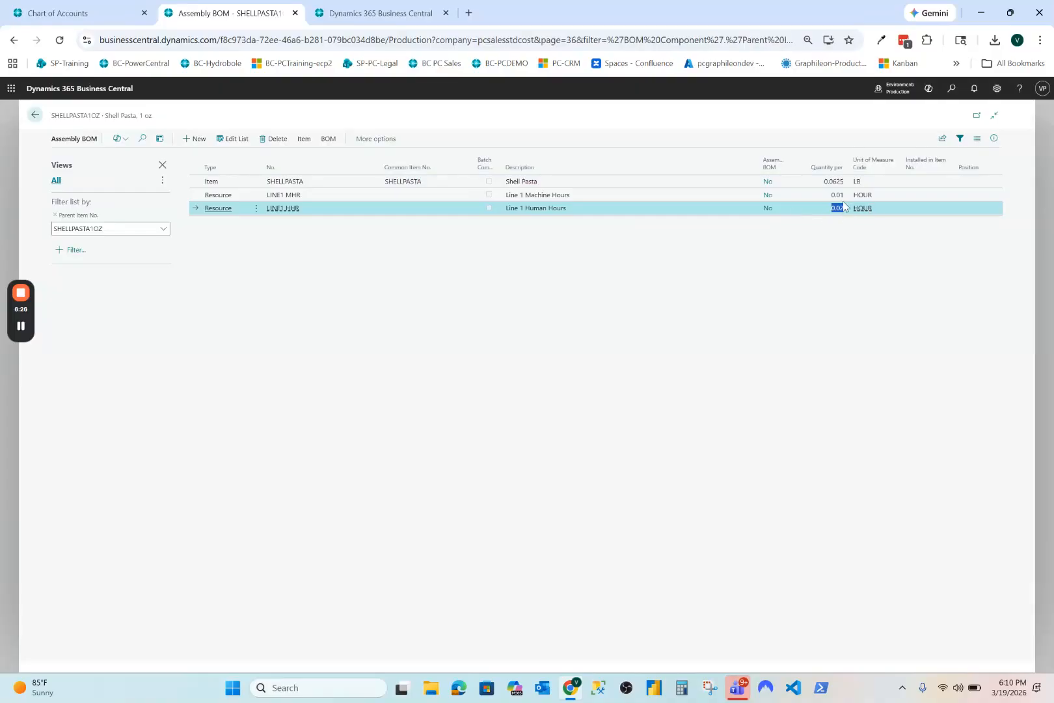
# Switch to the Standard Costing document in Word and correct the labor unit in the Step 2 standard cost formula to HR/PCS
pyautogui.click(838, 198)
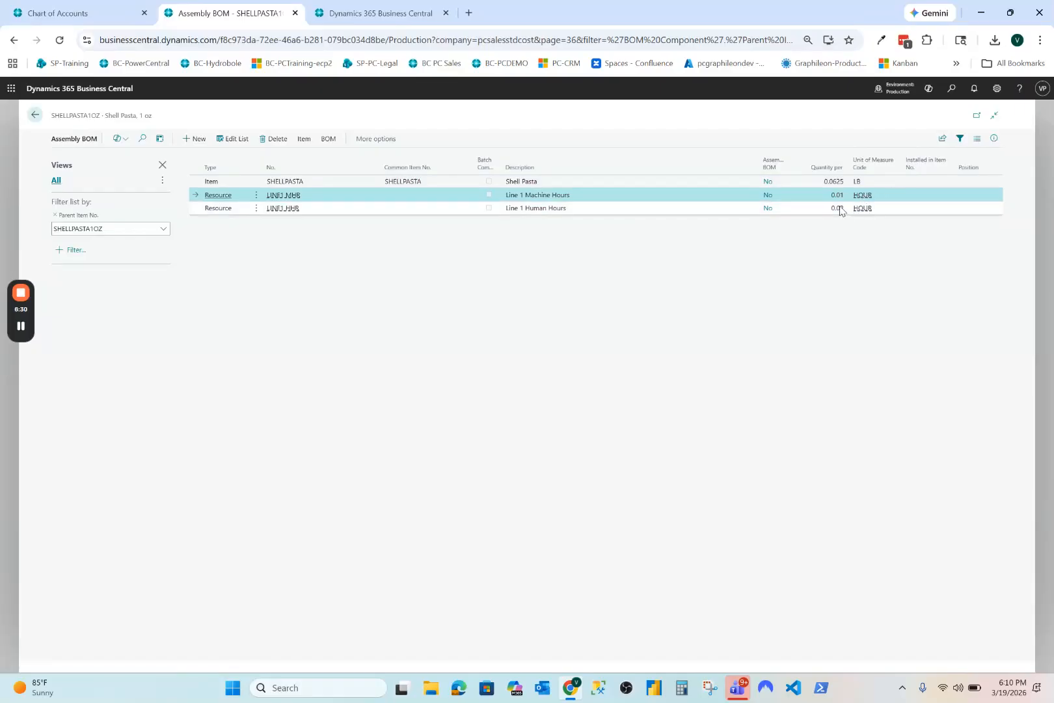
pyautogui.hotkey('alt', 'Tab')
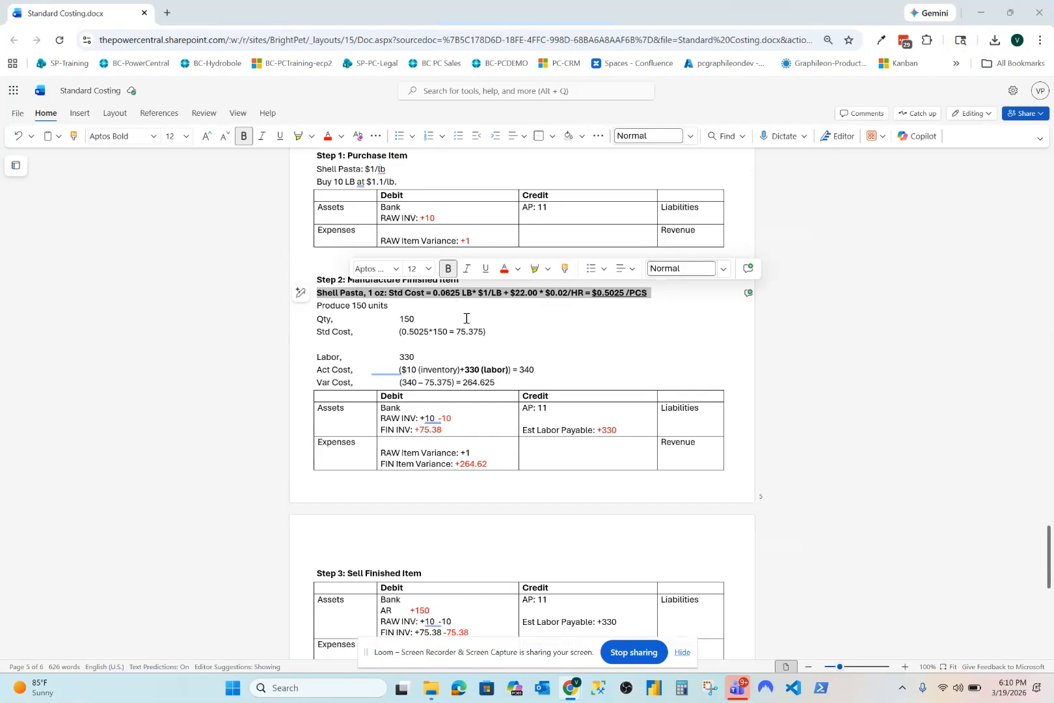
pyautogui.click(466, 318)
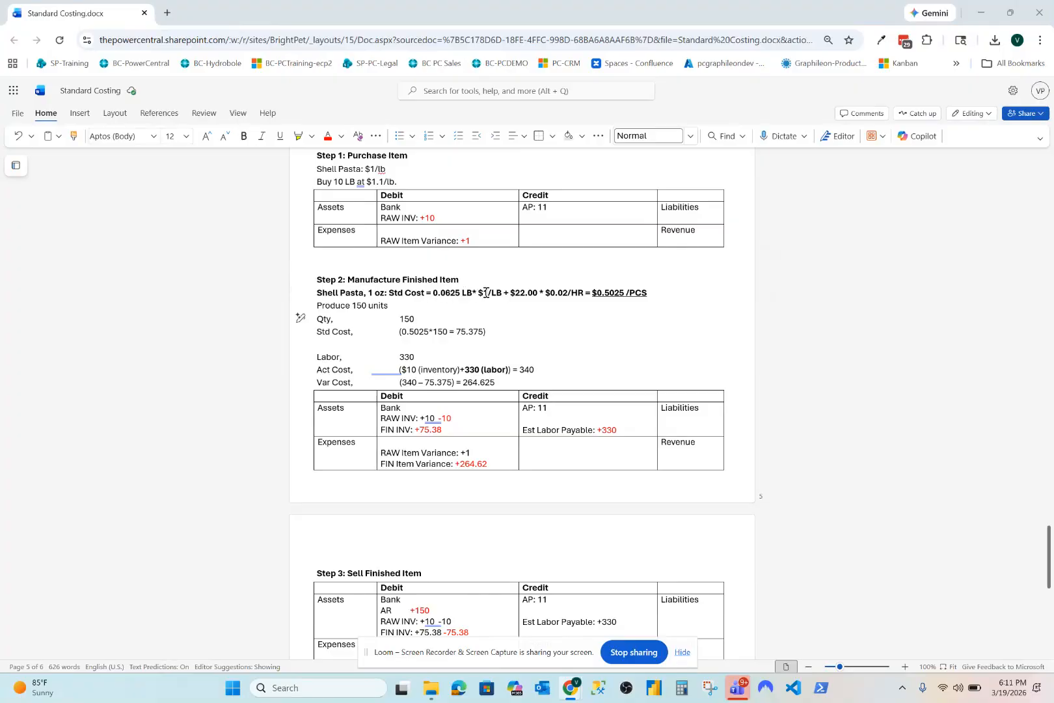
pyautogui.click(571, 293)
pyautogui.press('BackSpace')
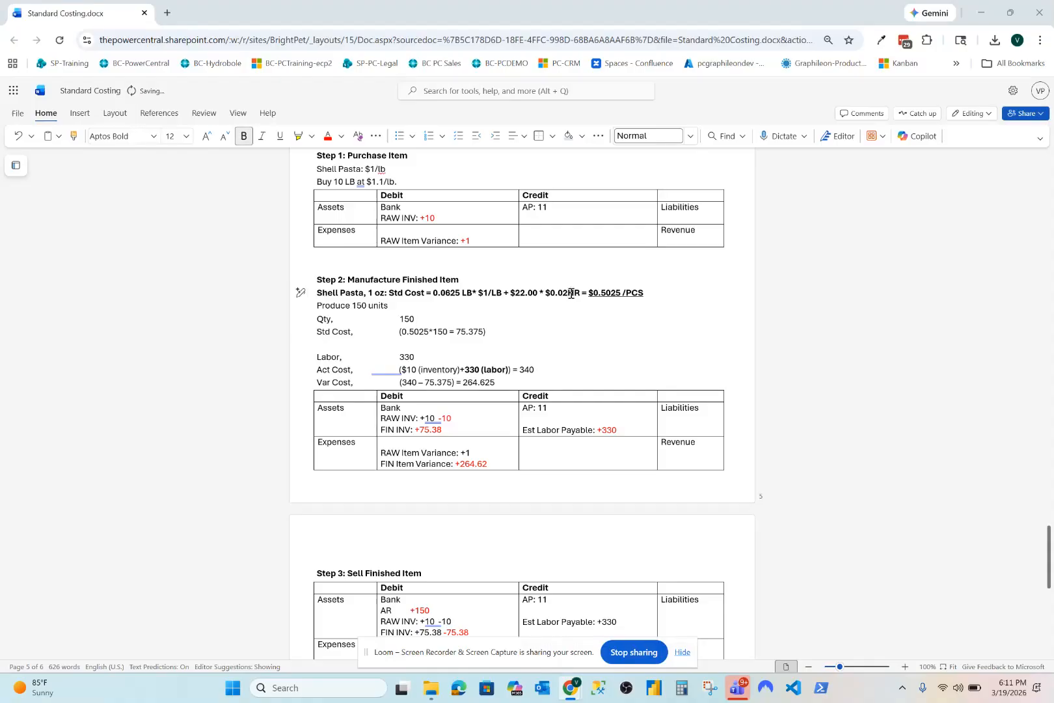
pyautogui.write('/PCS')
pyautogui.click(569, 307)
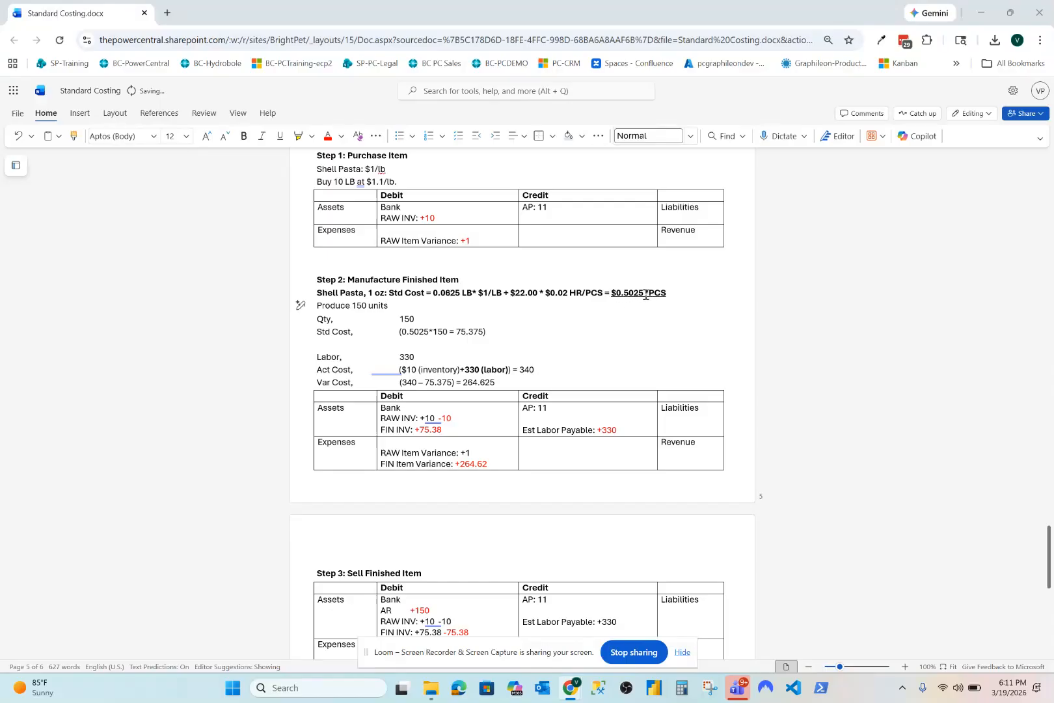
# Switch to Business Central and check the unit cost of SHELLPASTA1OZ in the Items list
pyautogui.press('ctrl+super+Right')
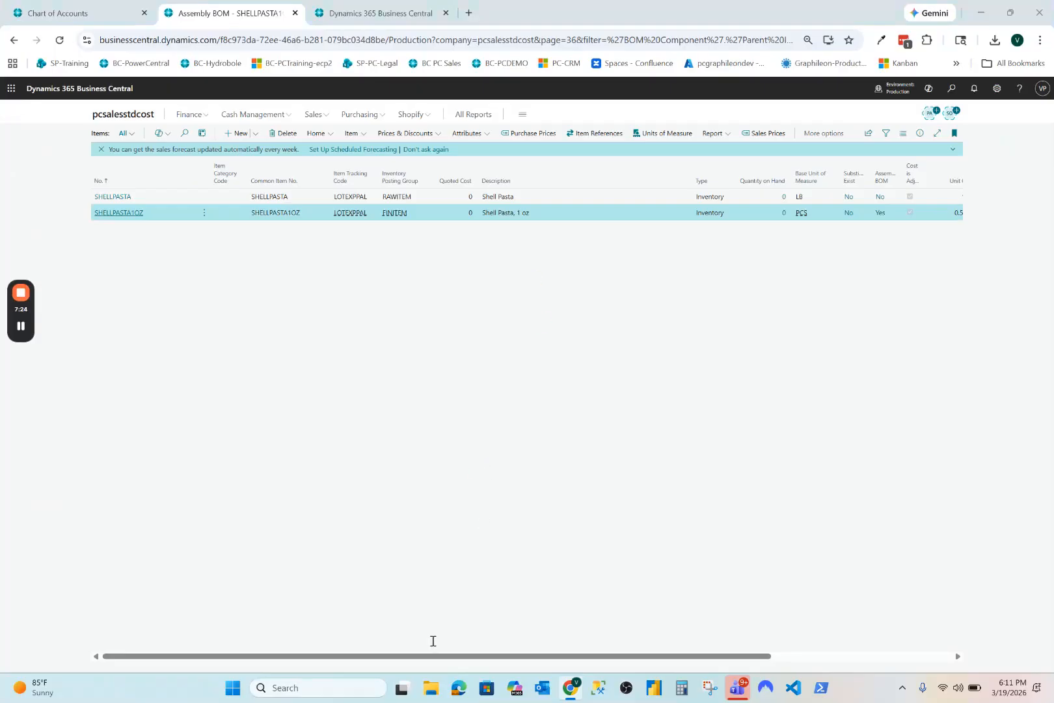
pyautogui.moveTo(417, 655); pyautogui.dragTo(520, 654)
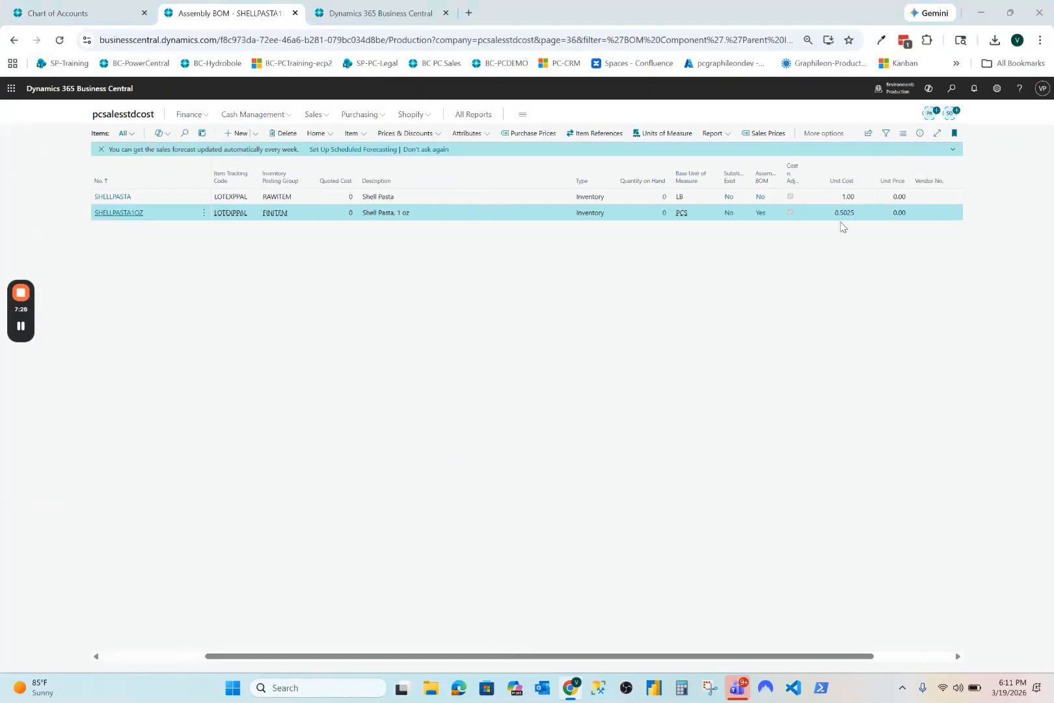
pyautogui.click(847, 219)
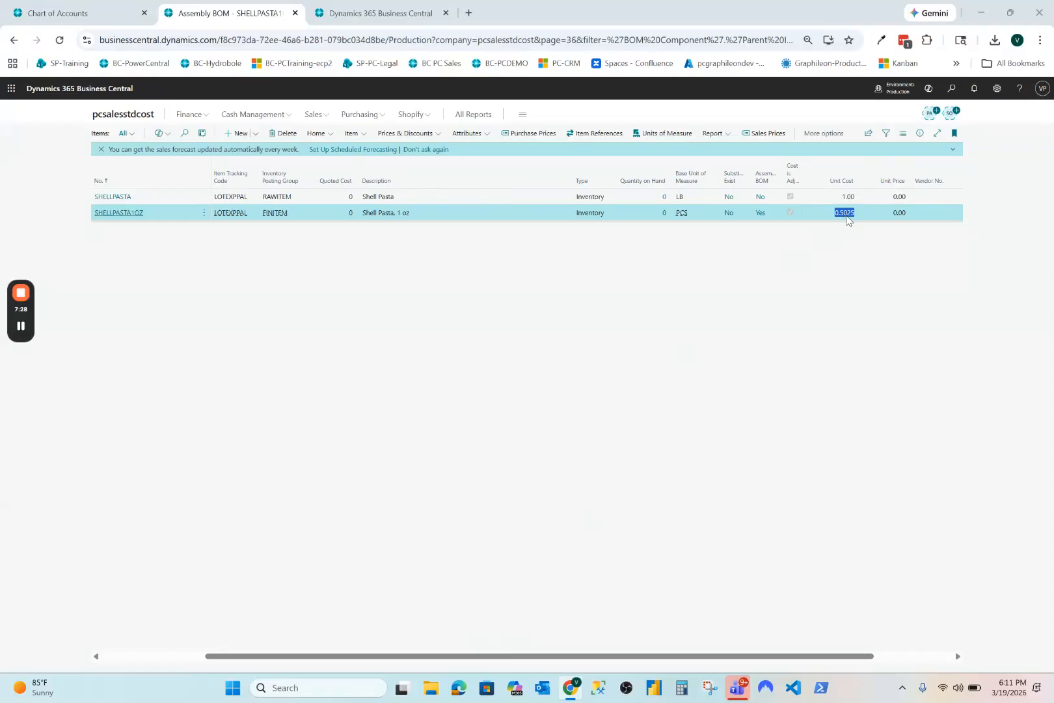
# Switch to the Standard Costing document in Word and review the quantity and the inventory-plus-labor actual cost calculation in Step 2
pyautogui.press('ctrl+super+Left')
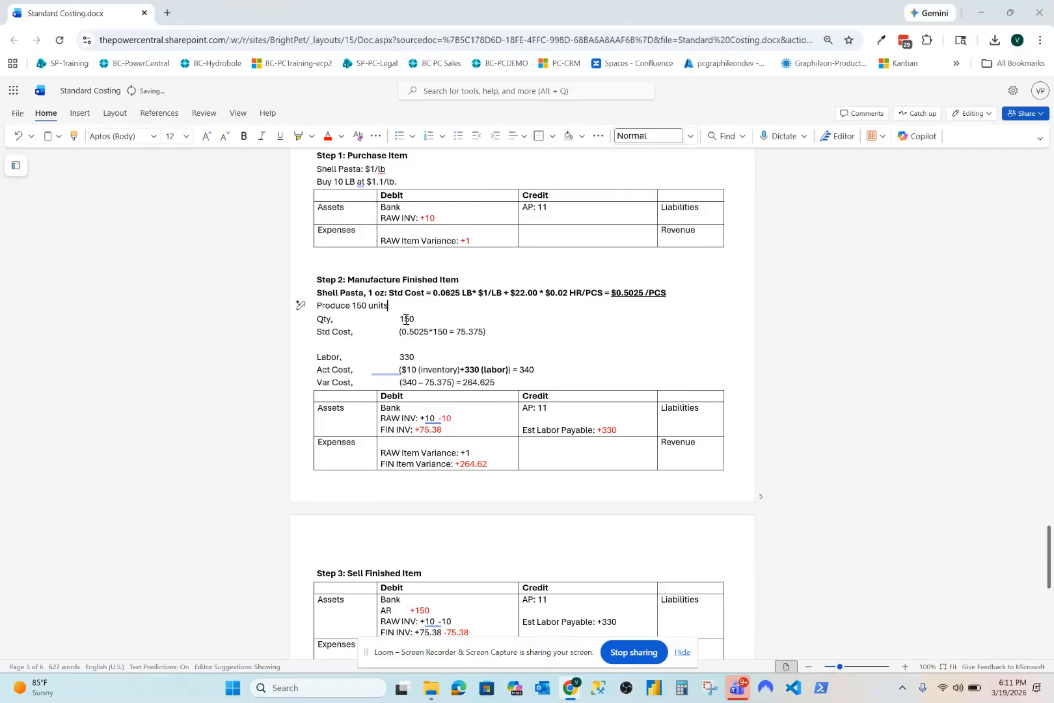
pyautogui.click(457, 324)
pyautogui.moveTo(463, 369); pyautogui.dragTo(511, 370)
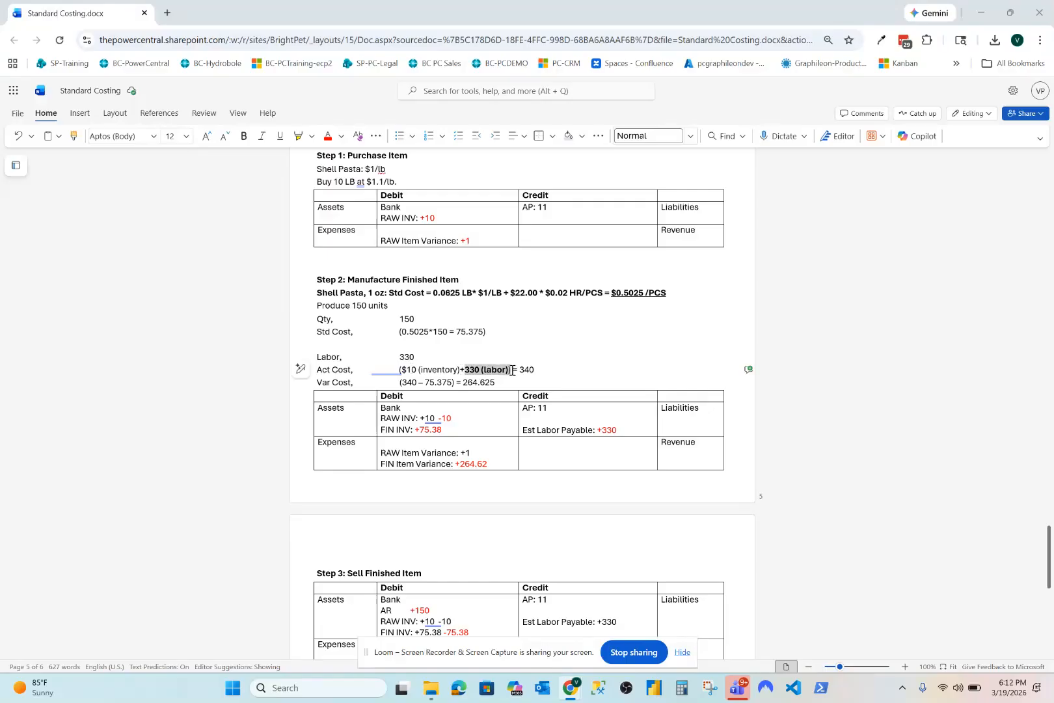
pyautogui.click(444, 369)
pyautogui.moveTo(416, 369); pyautogui.dragTo(408, 369)
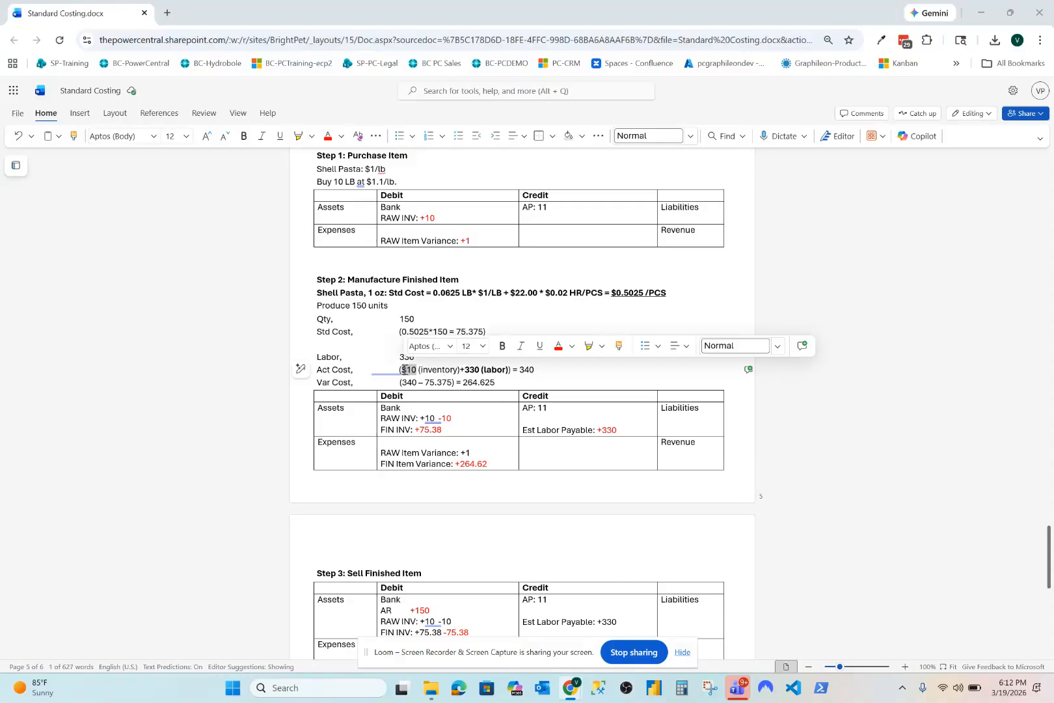
pyautogui.click(428, 371)
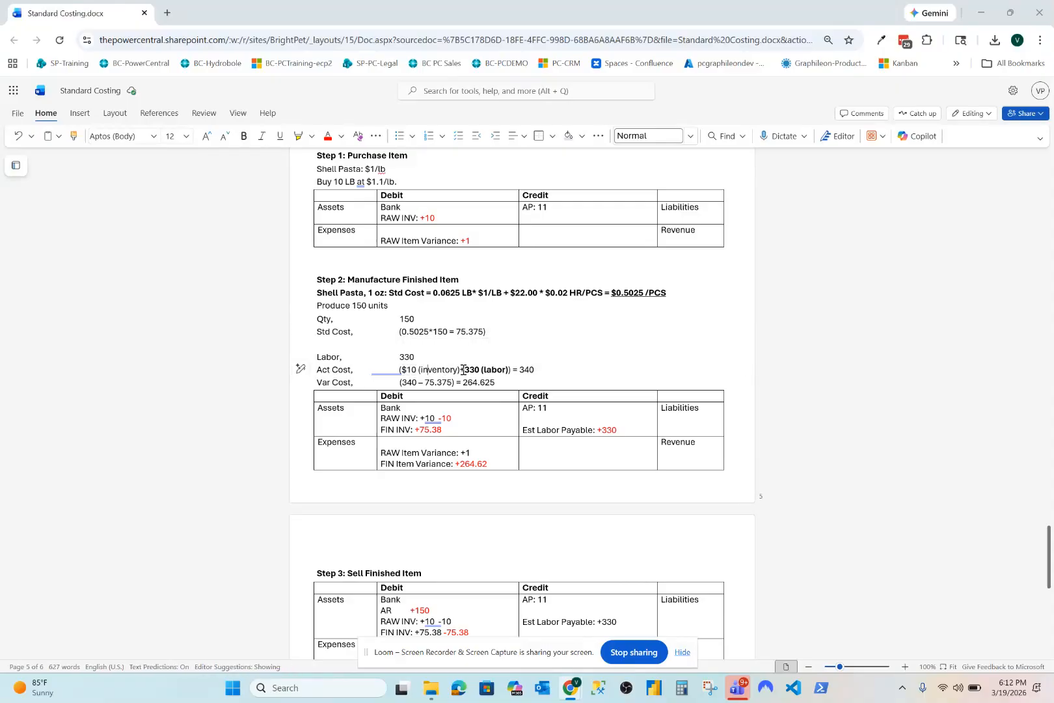
pyautogui.moveTo(460, 370); pyautogui.dragTo(403, 371)
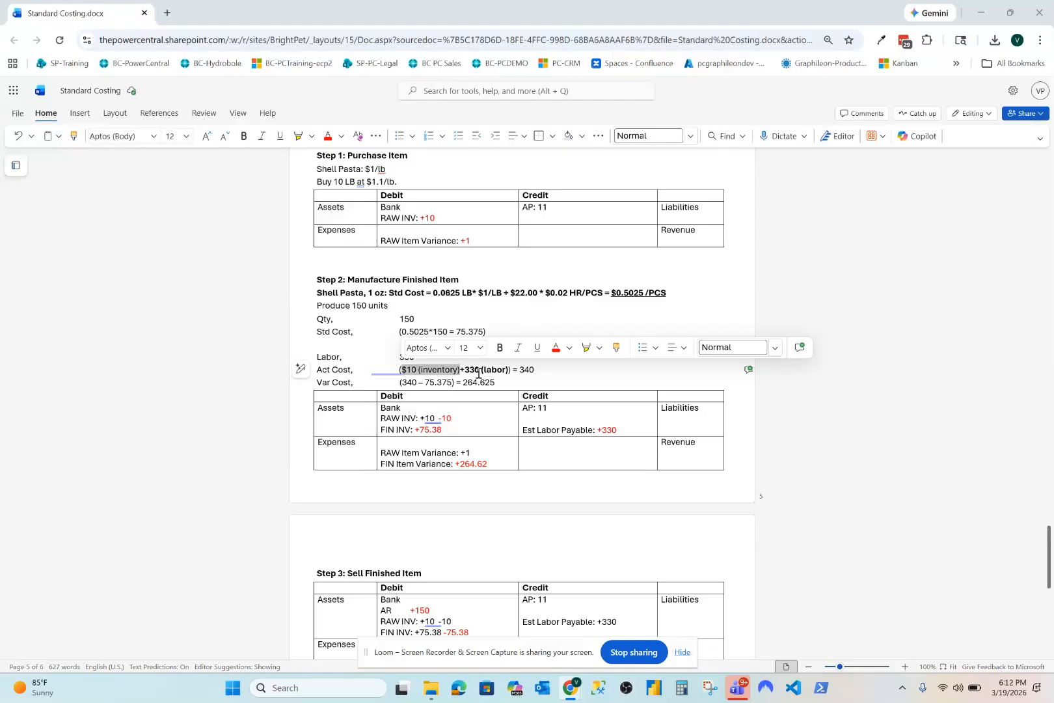
pyautogui.click(511, 371)
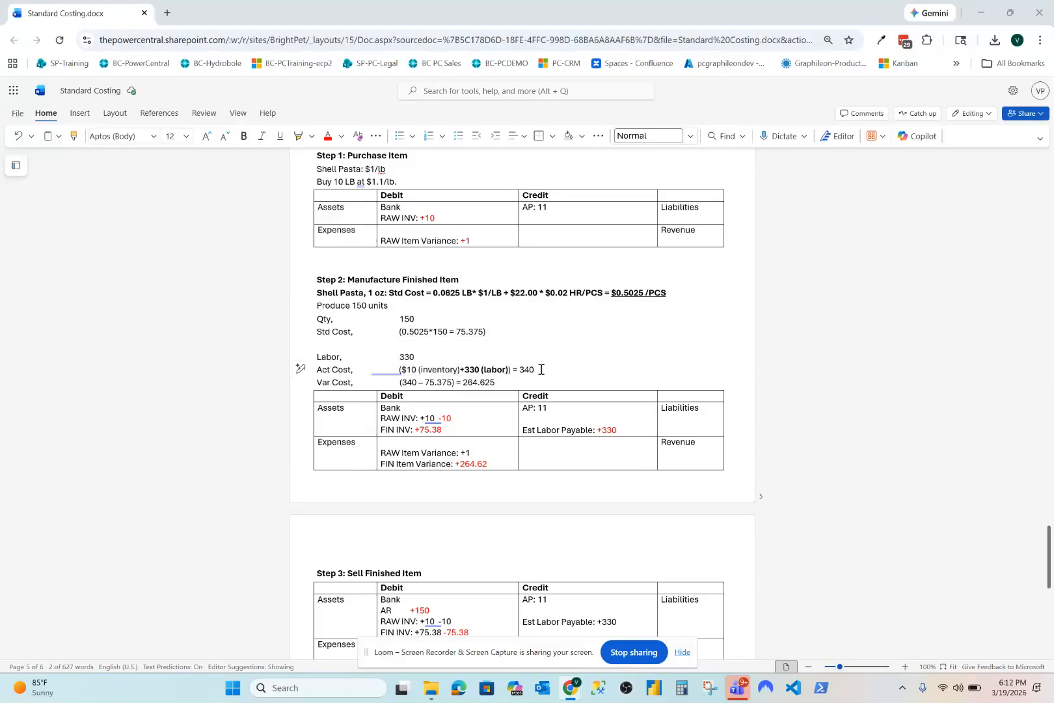
pyautogui.doubleClick(527, 369)
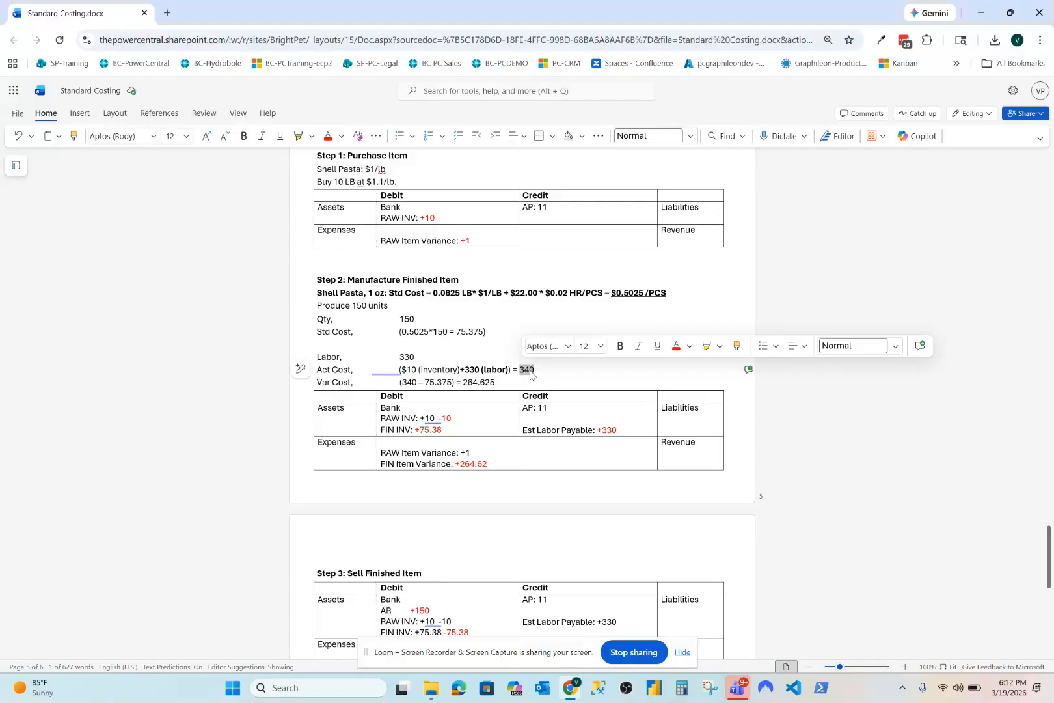
# Review how the Step 2 variance cost is derived from the actual and standard costs
pyautogui.click(469, 333)
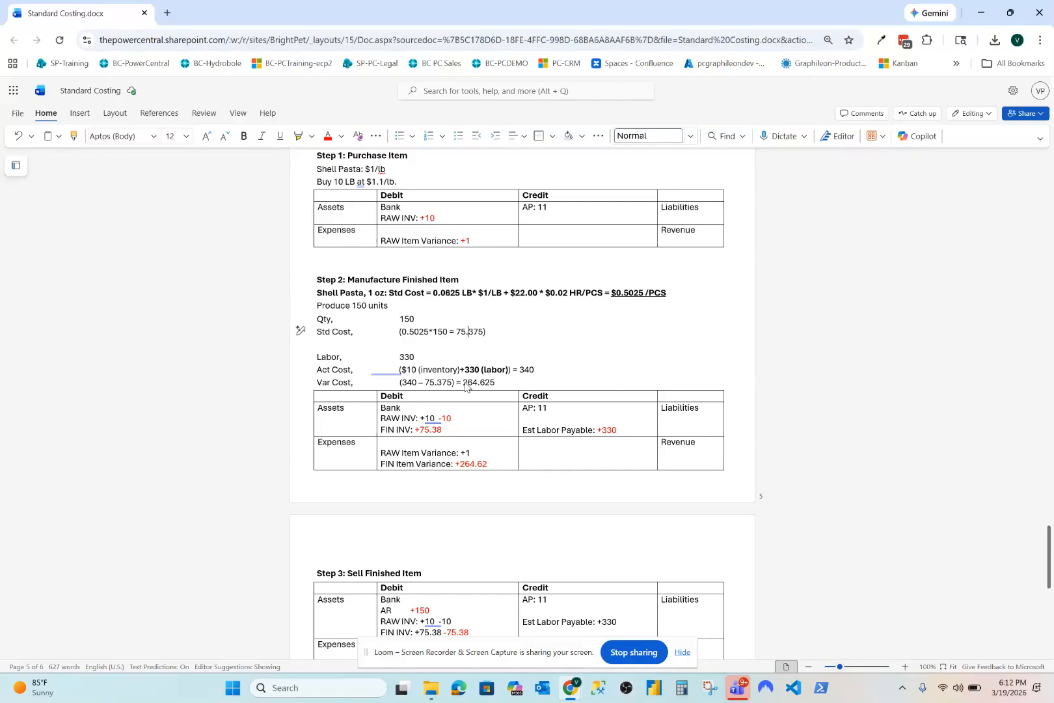
pyautogui.moveTo(464, 383); pyautogui.dragTo(500, 381)
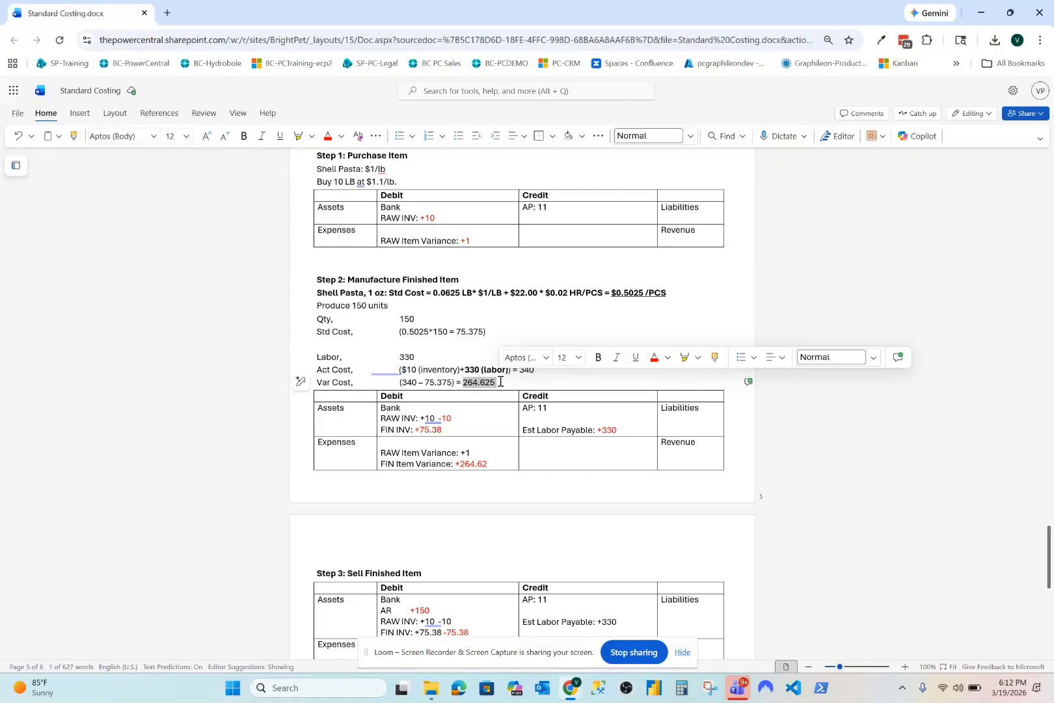
pyautogui.click(500, 381)
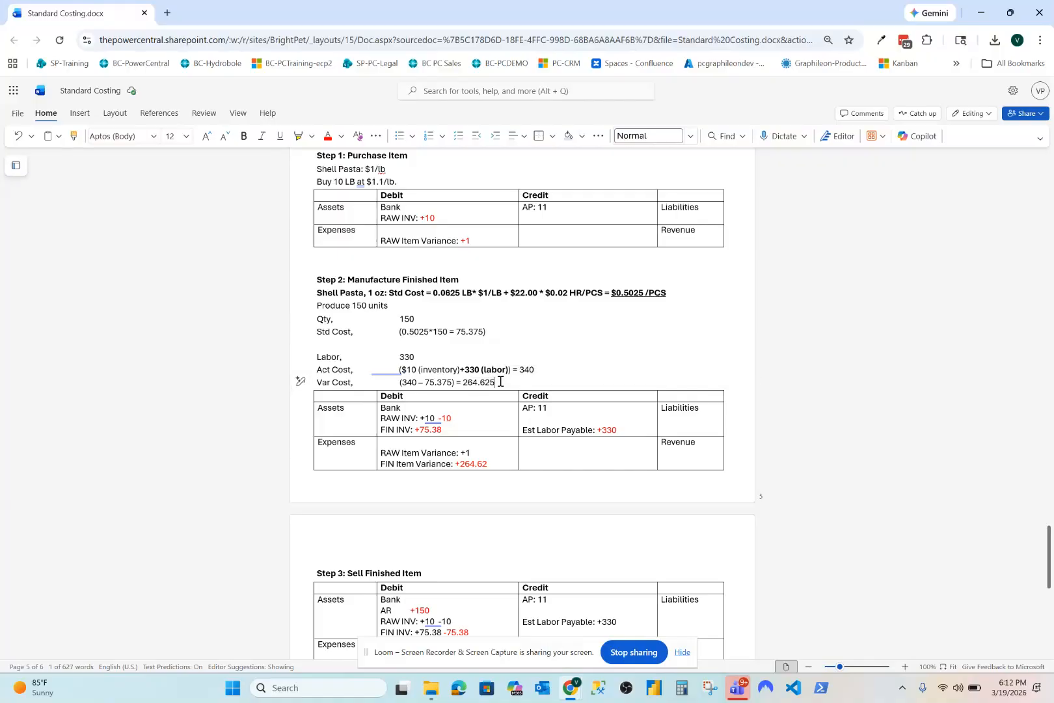
pyautogui.moveTo(463, 383); pyautogui.dragTo(503, 383)
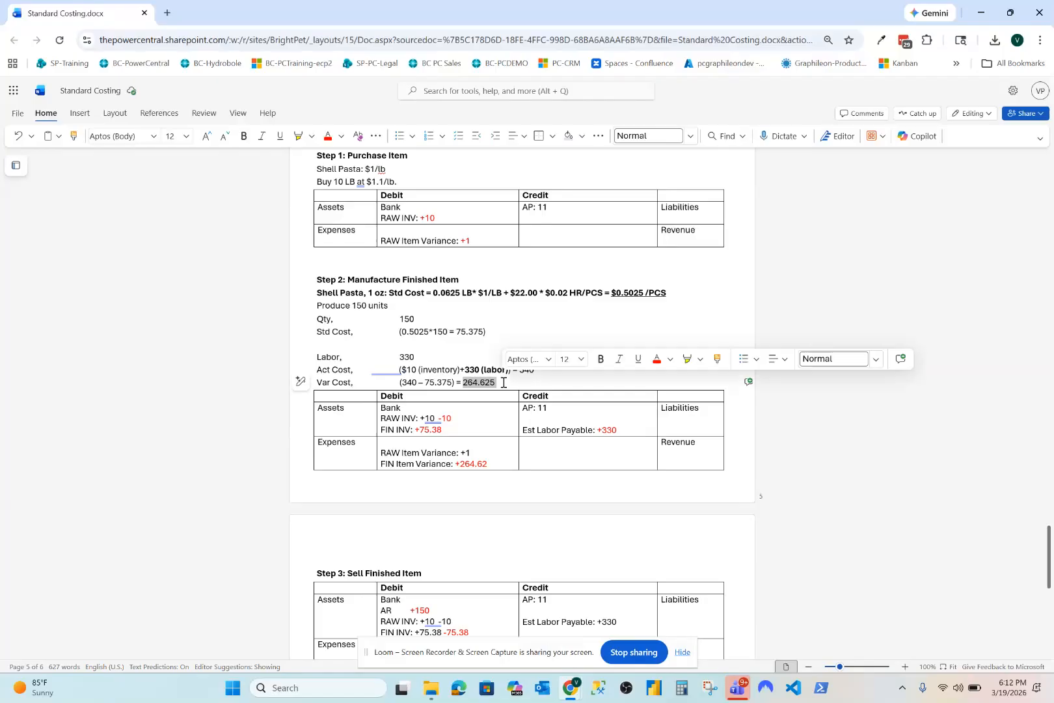
pyautogui.click(502, 382)
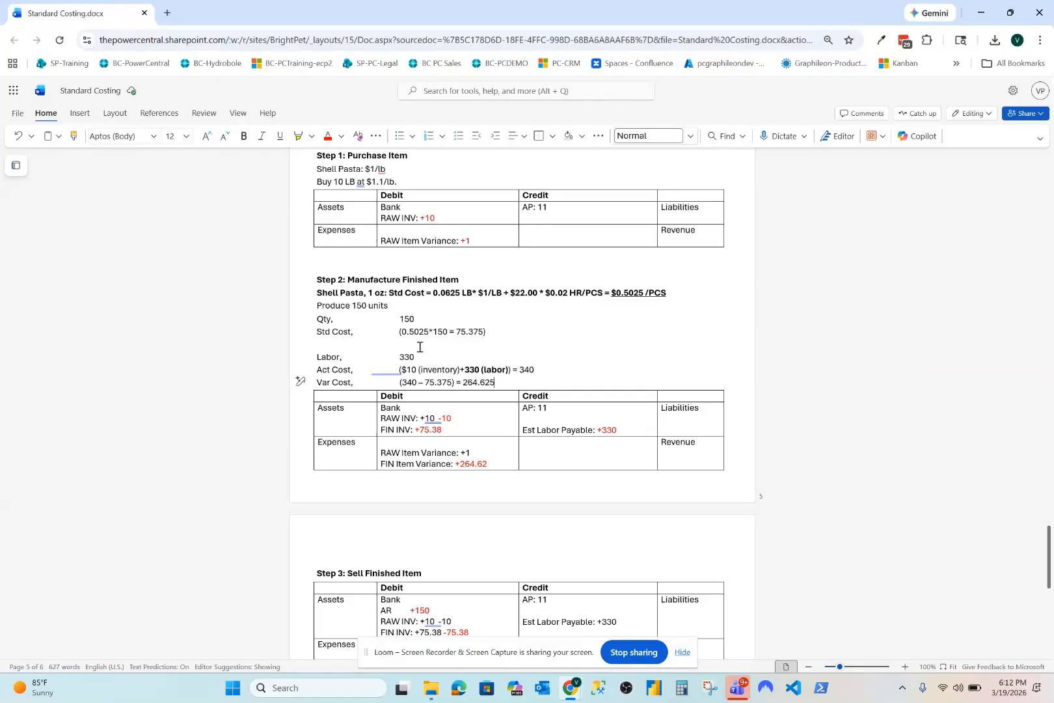
# Compare the Step 2 labor and variance costs with the Est Labor Payable and FIN Item Variance entries in the posting table
pyautogui.click(454, 422)
pyautogui.doubleClick(473, 369)
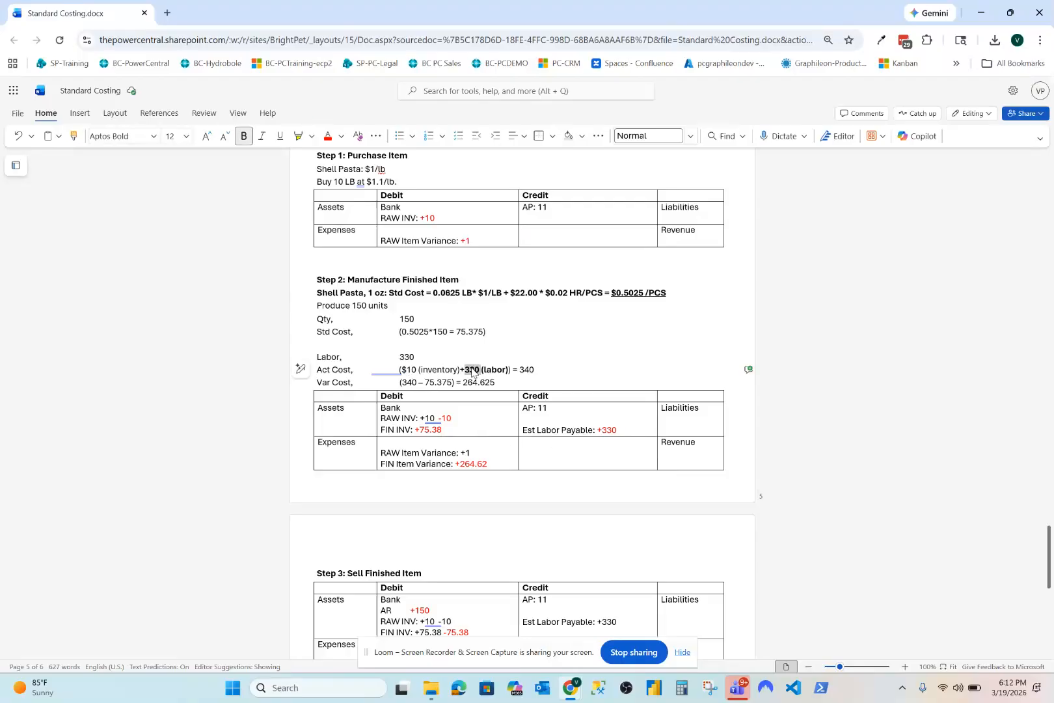
pyautogui.doubleClick(607, 431)
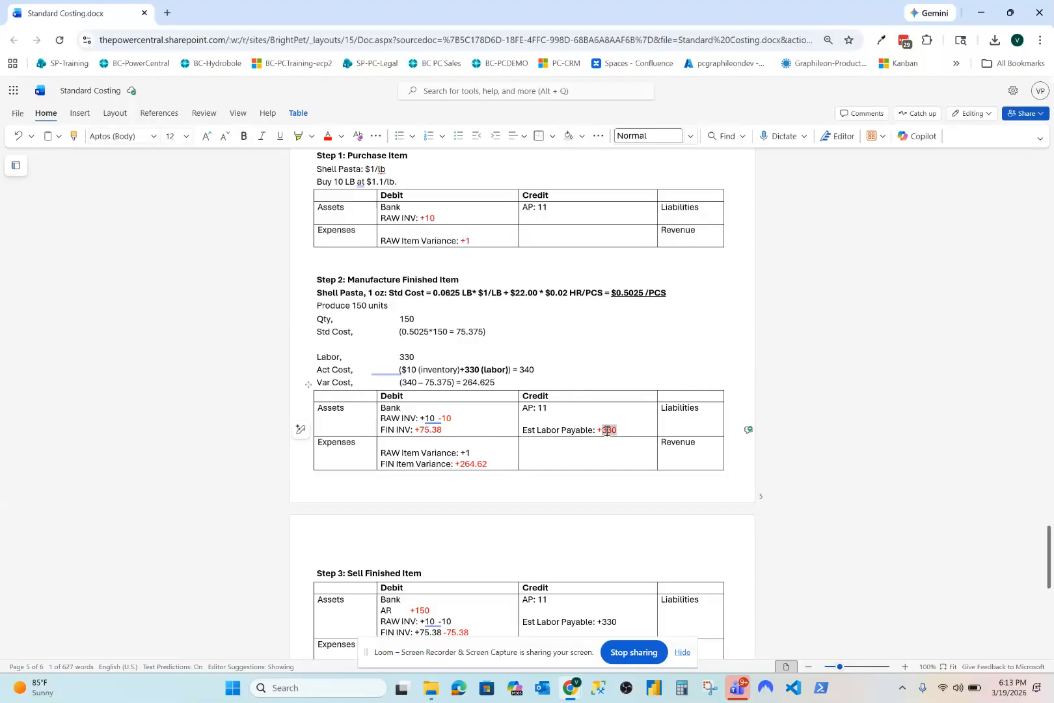
pyautogui.tripleClick(470, 465)
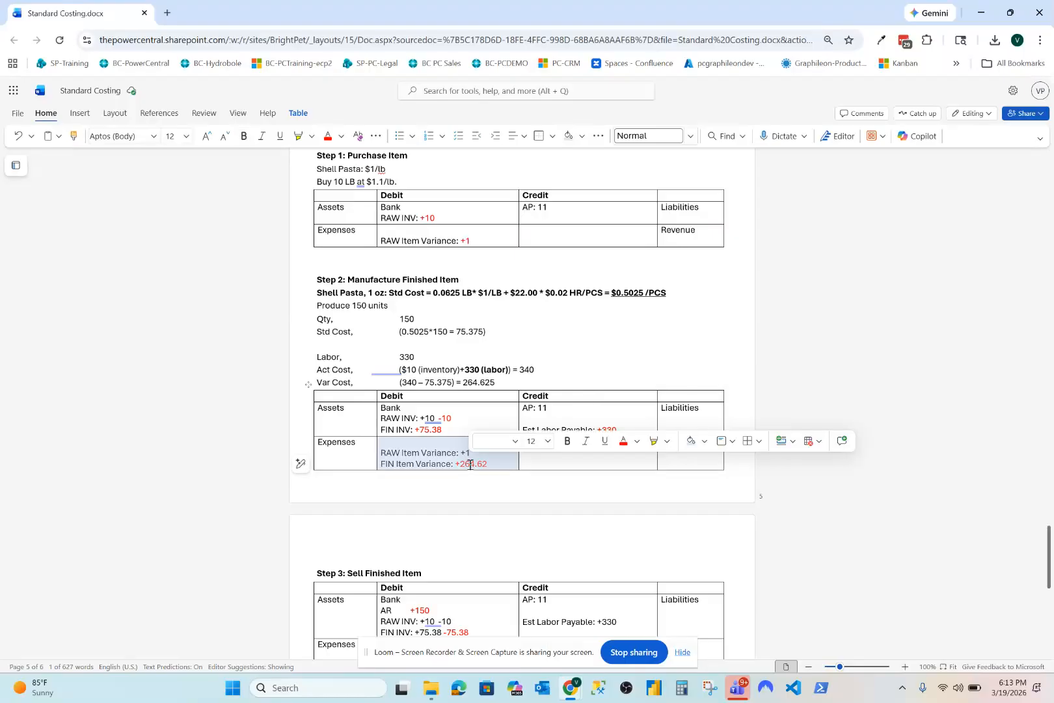
pyautogui.tripleClick(474, 383)
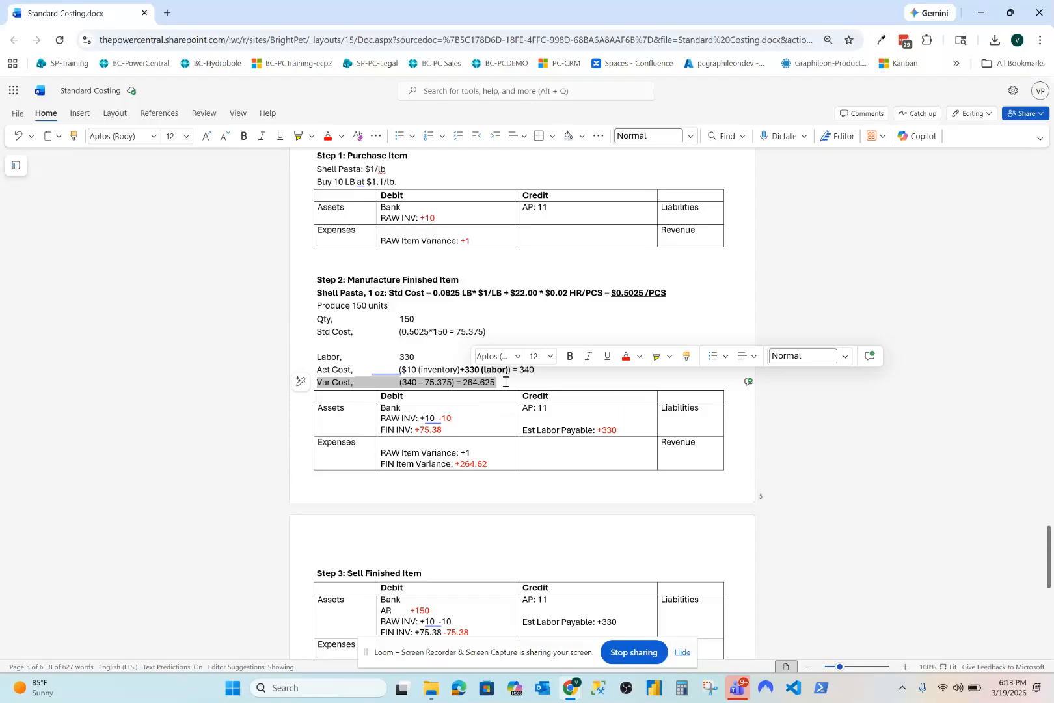
pyautogui.doubleClick(466, 464)
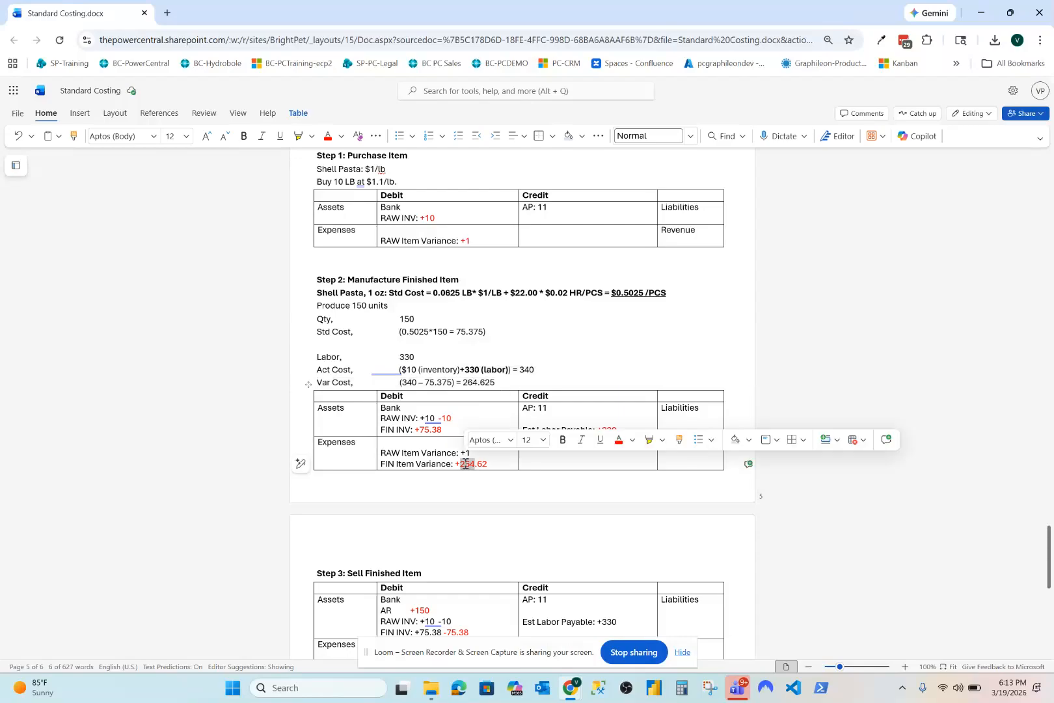
# Switch to Business Central and create a new assembly order for item SHELLPASTA1OZ
pyautogui.press('ctrl+super+Right')
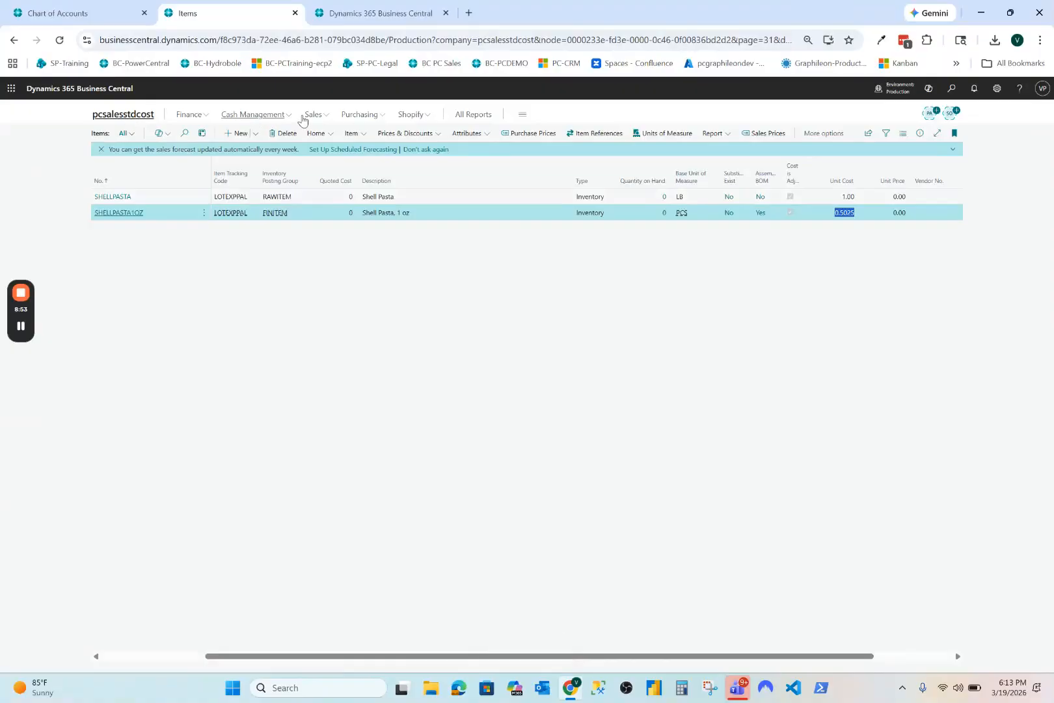
pyautogui.click(138, 113)
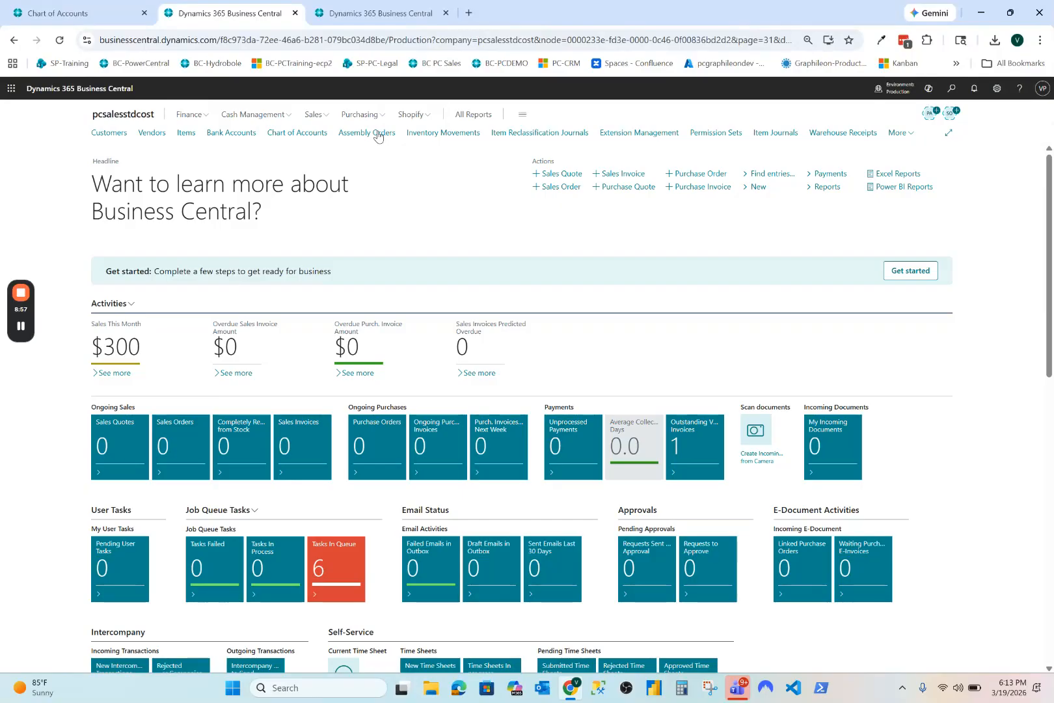
pyautogui.click(378, 134)
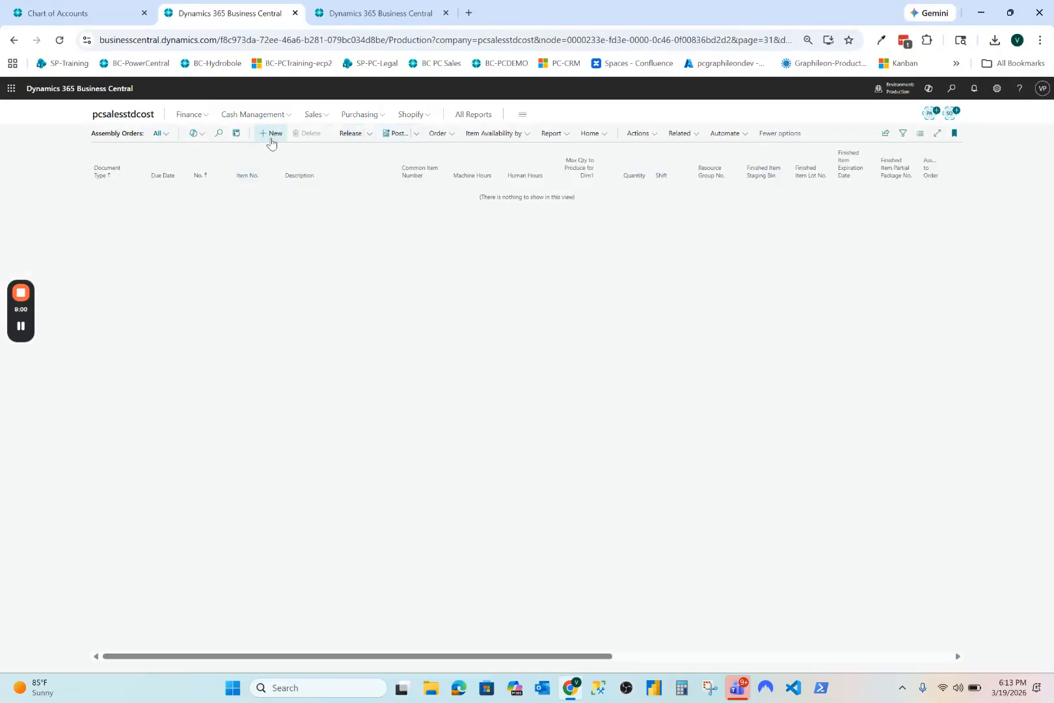
pyautogui.click(272, 134)
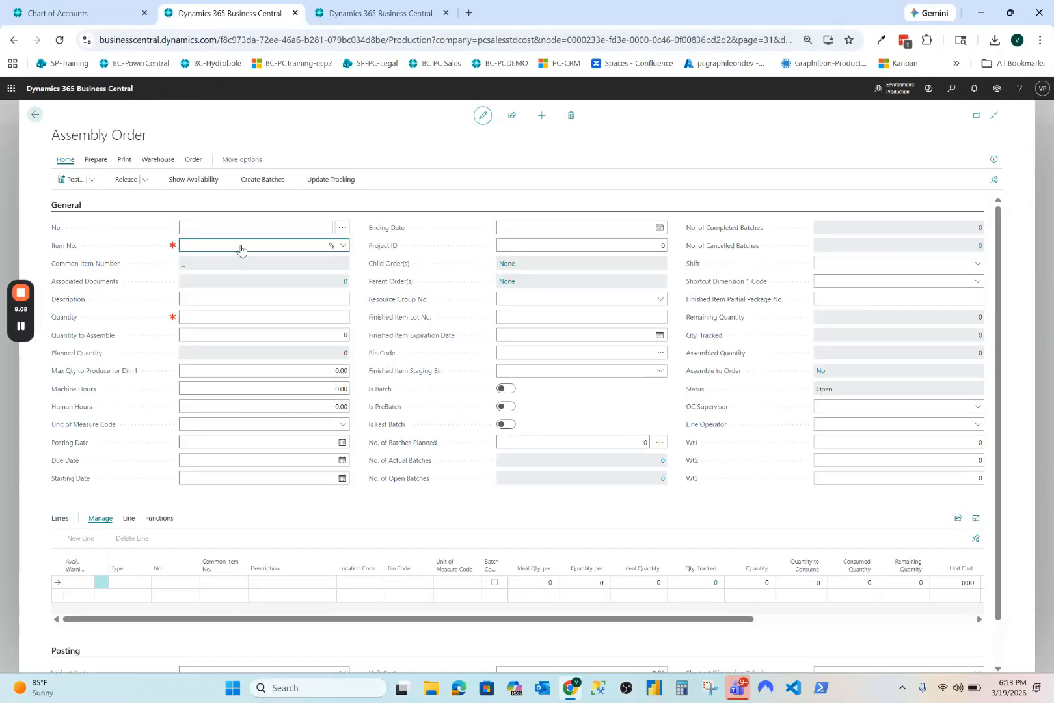
pyautogui.write('shell')
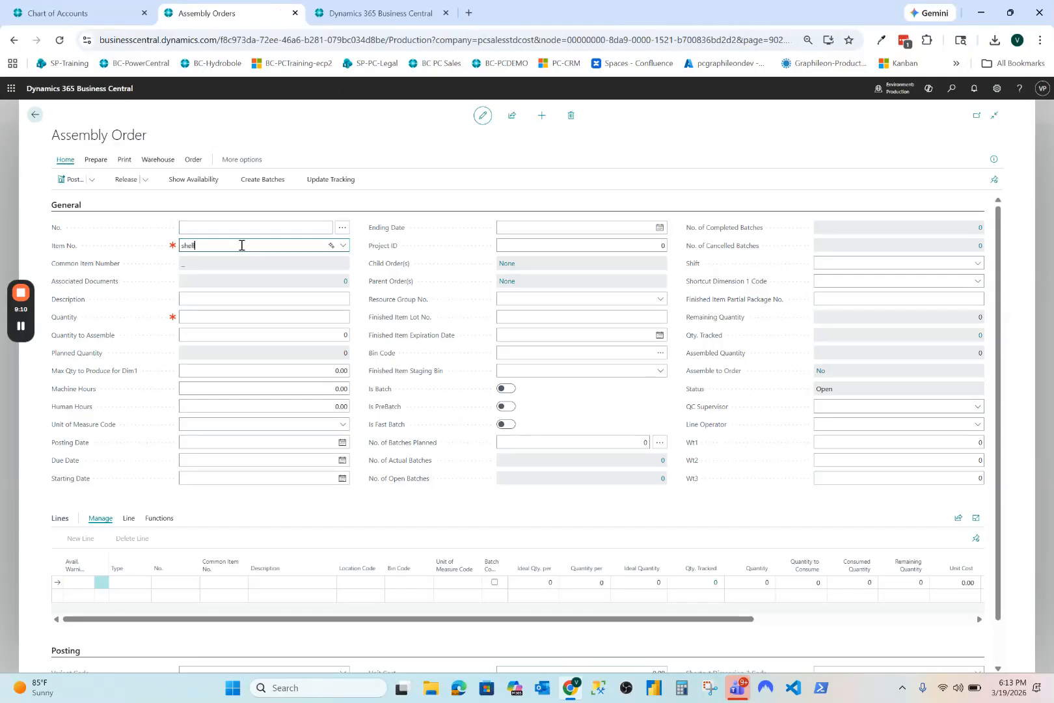
pyautogui.write('pas')
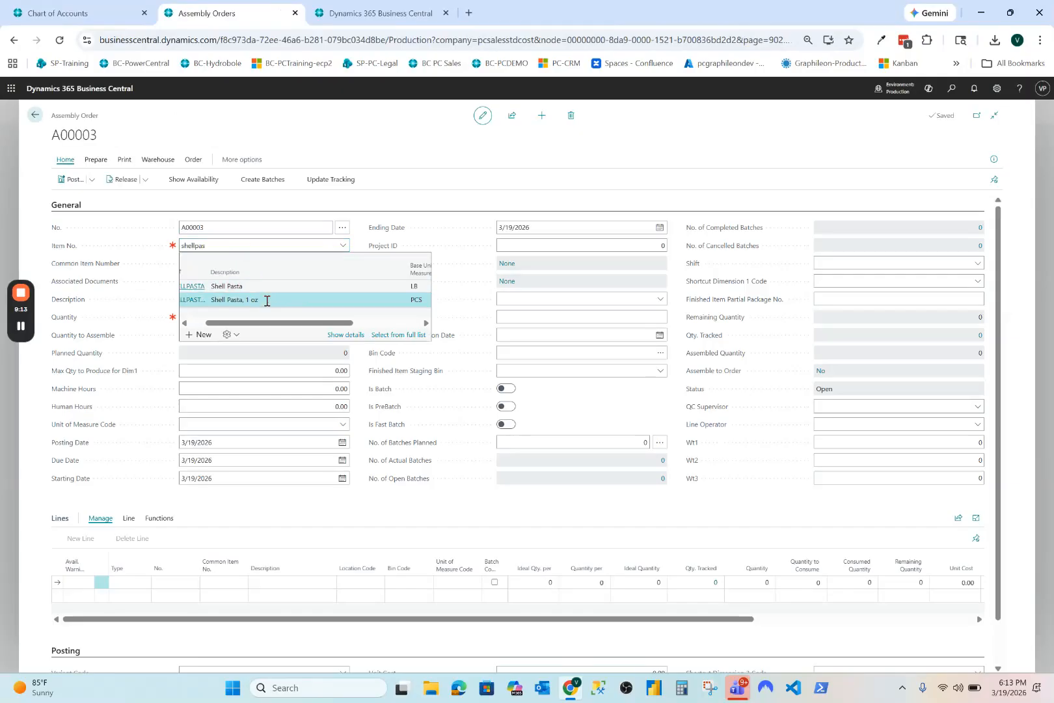
pyautogui.click(265, 300)
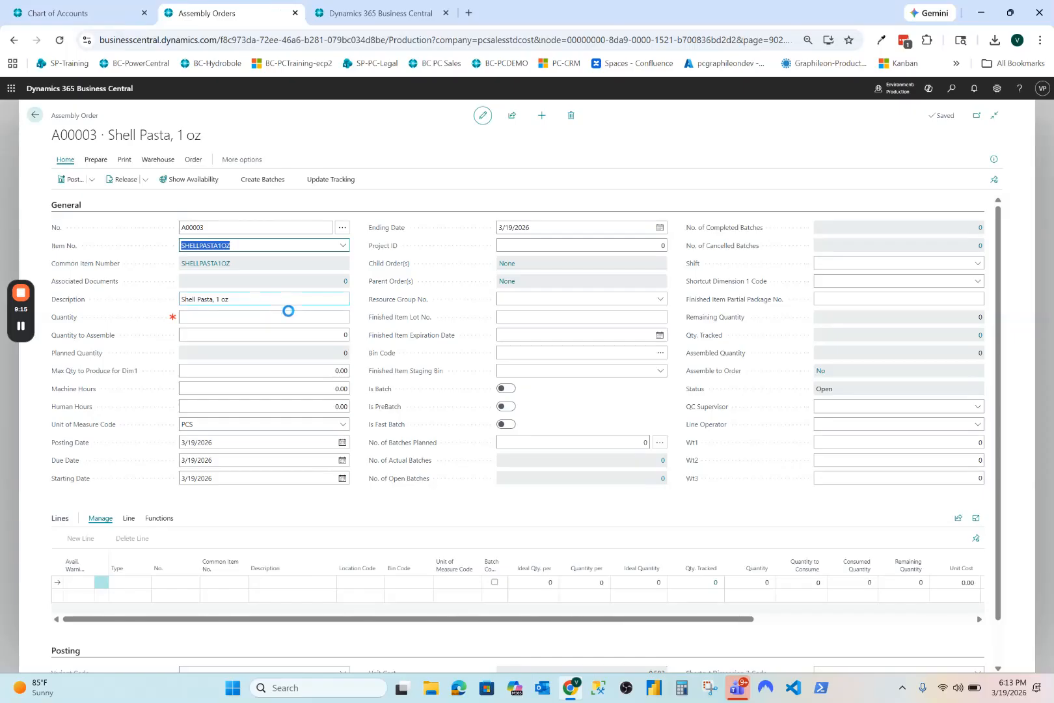
# Set the assembly quantity to 150 and the location code to MAIN, updating the location on the order lines as well
pyautogui.click(289, 318)
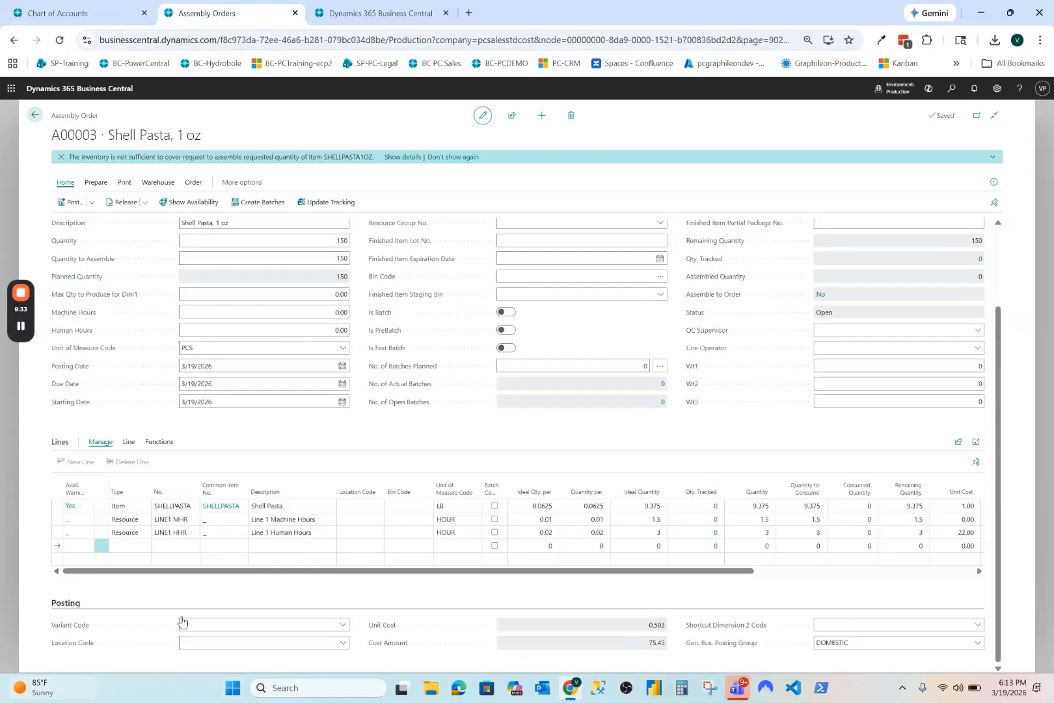
pyautogui.click(208, 643)
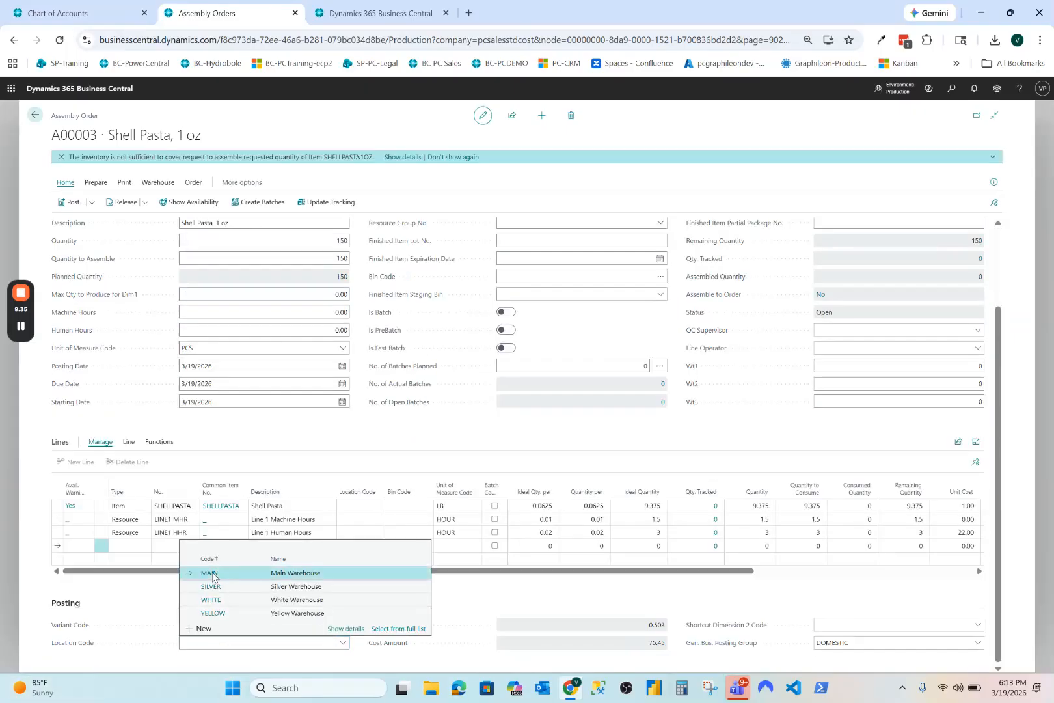
pyautogui.click(209, 574)
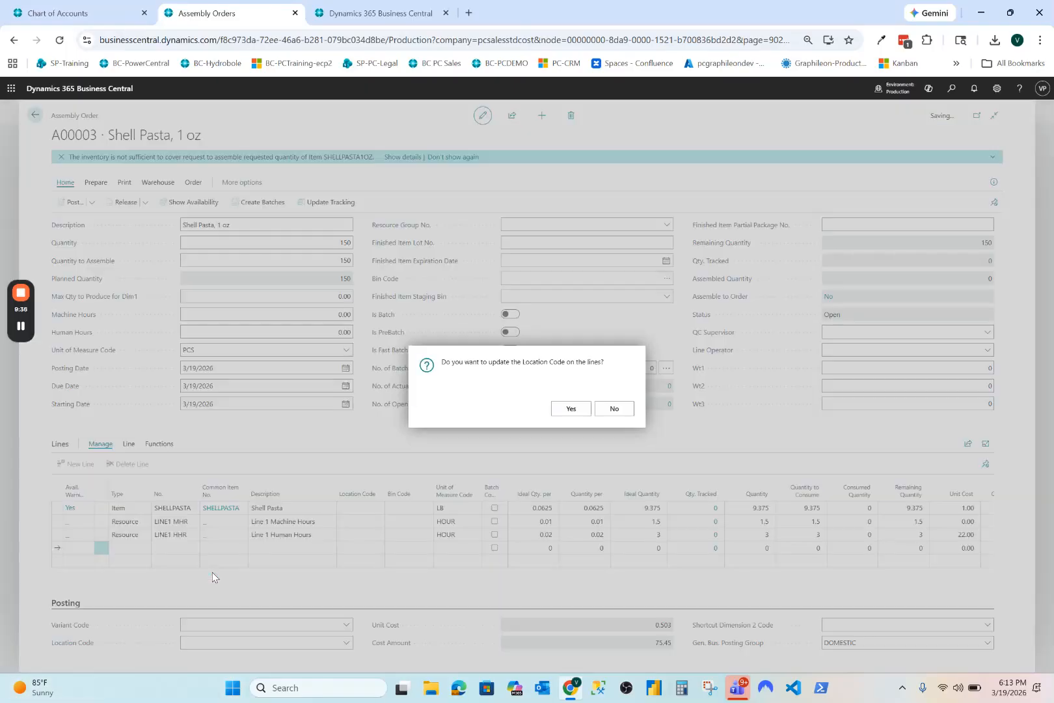
pyautogui.click(568, 409)
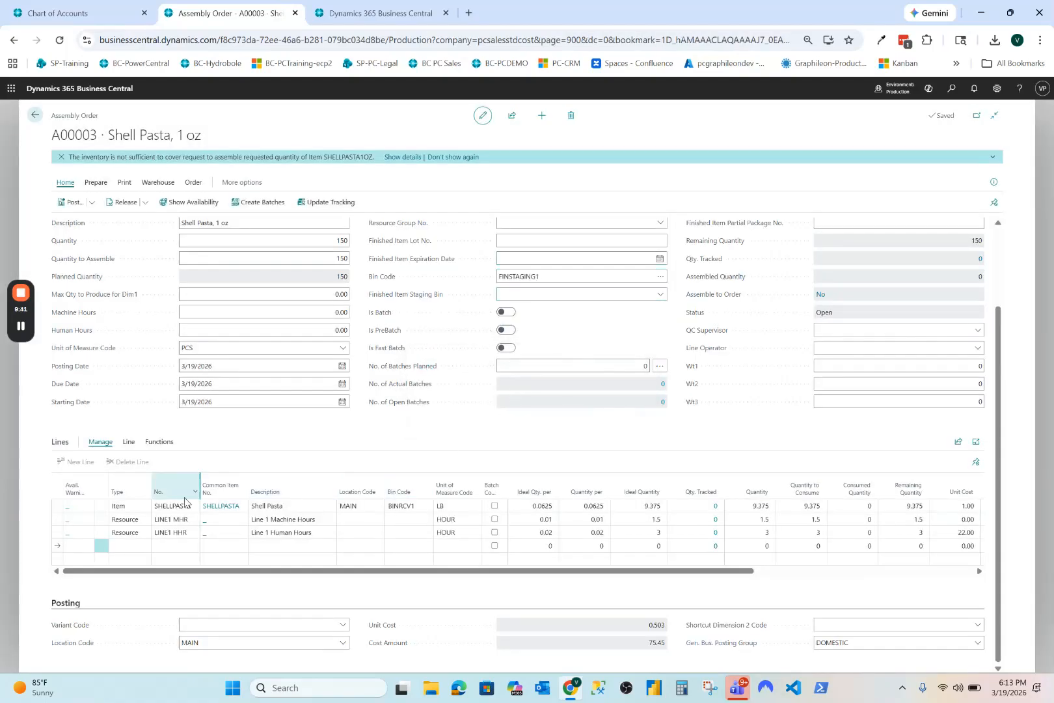
# On the SHELLPASTA component line, set the quantity per to 10/150 and the quantity to consume to 10
pyautogui.click(56, 507)
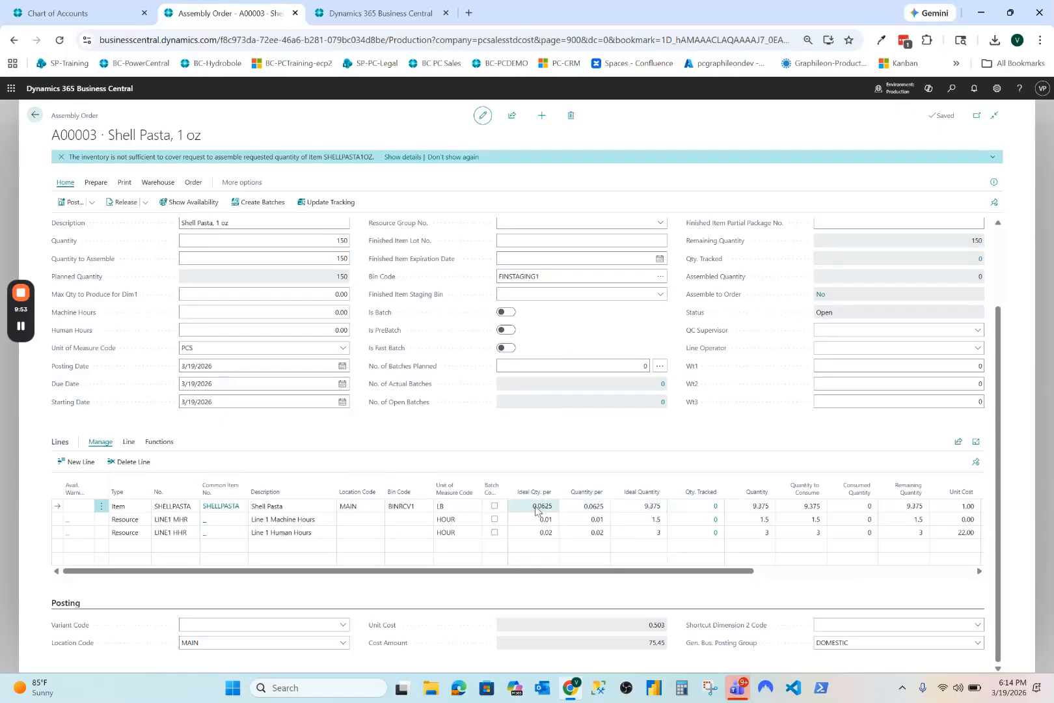
pyautogui.click(583, 507)
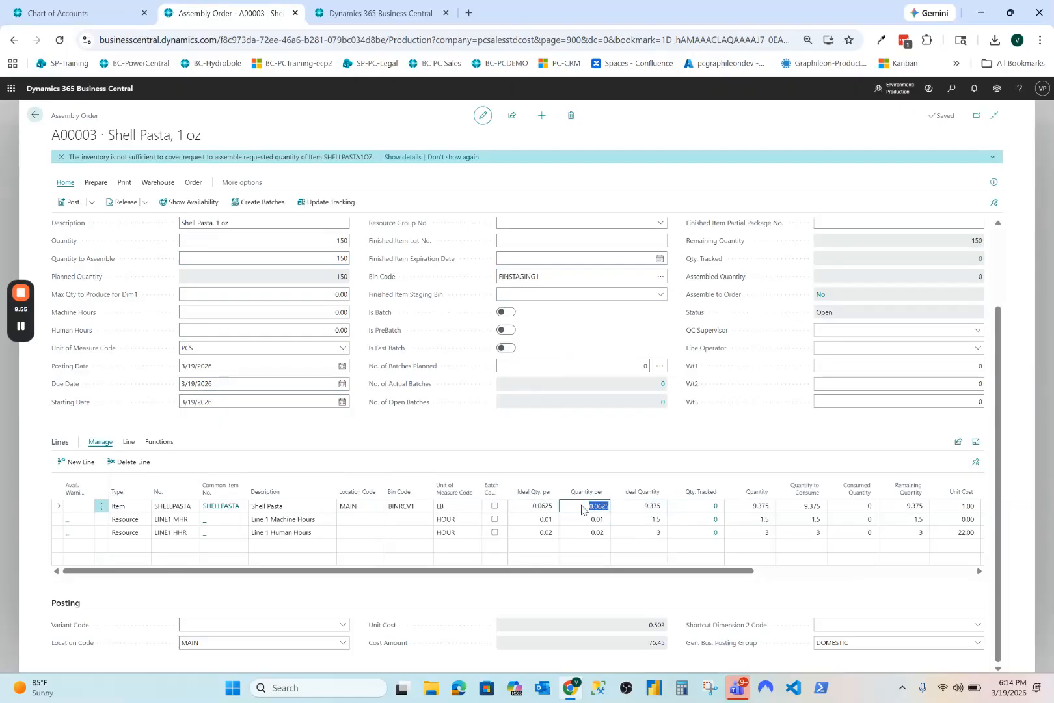
pyautogui.write('10/150')
pyautogui.click(659, 511)
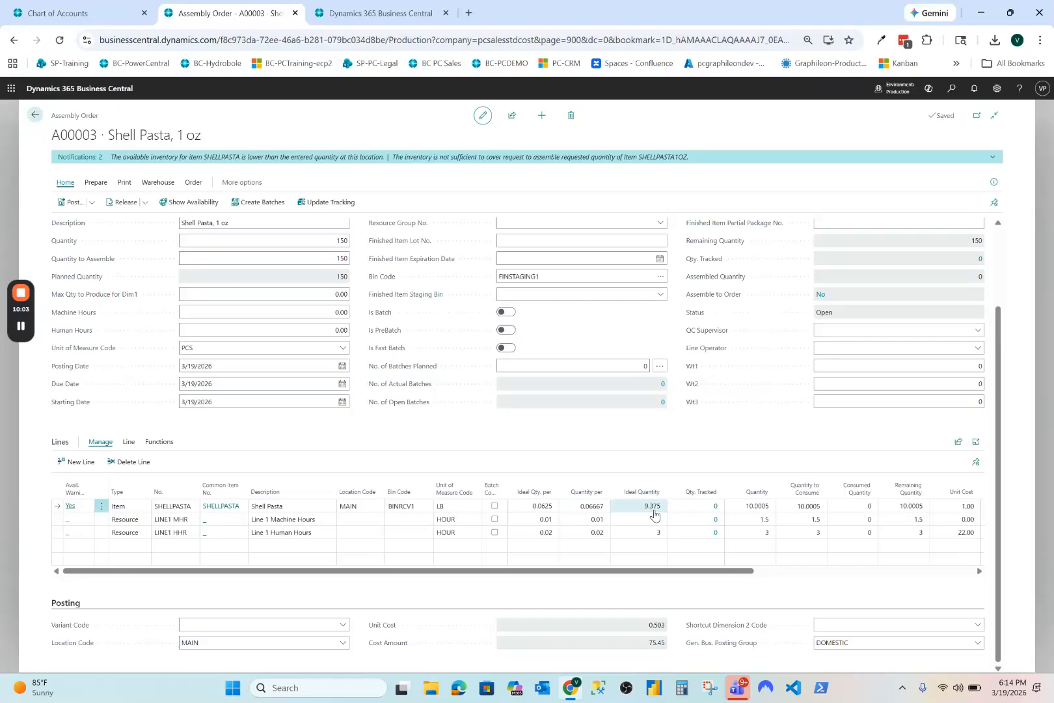
pyautogui.click(804, 509)
pyautogui.write('10')
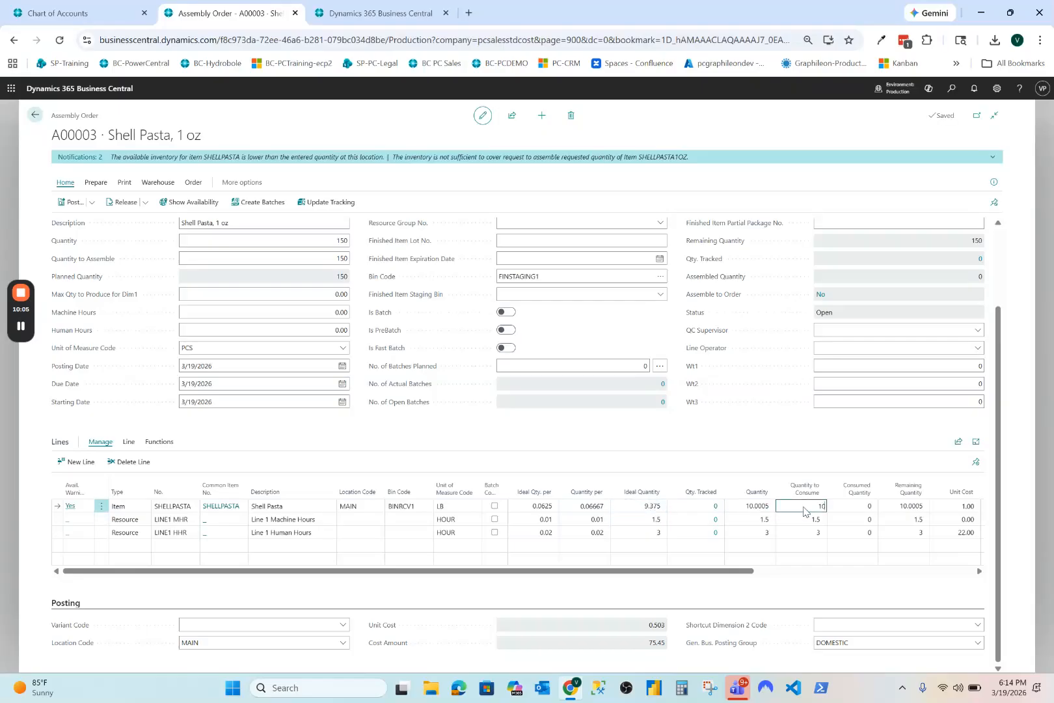
pyautogui.click(479, 443)
# Assign existing lot 03192605 to the SHELLPASTA component line in its item tracking
pyautogui.click(129, 441)
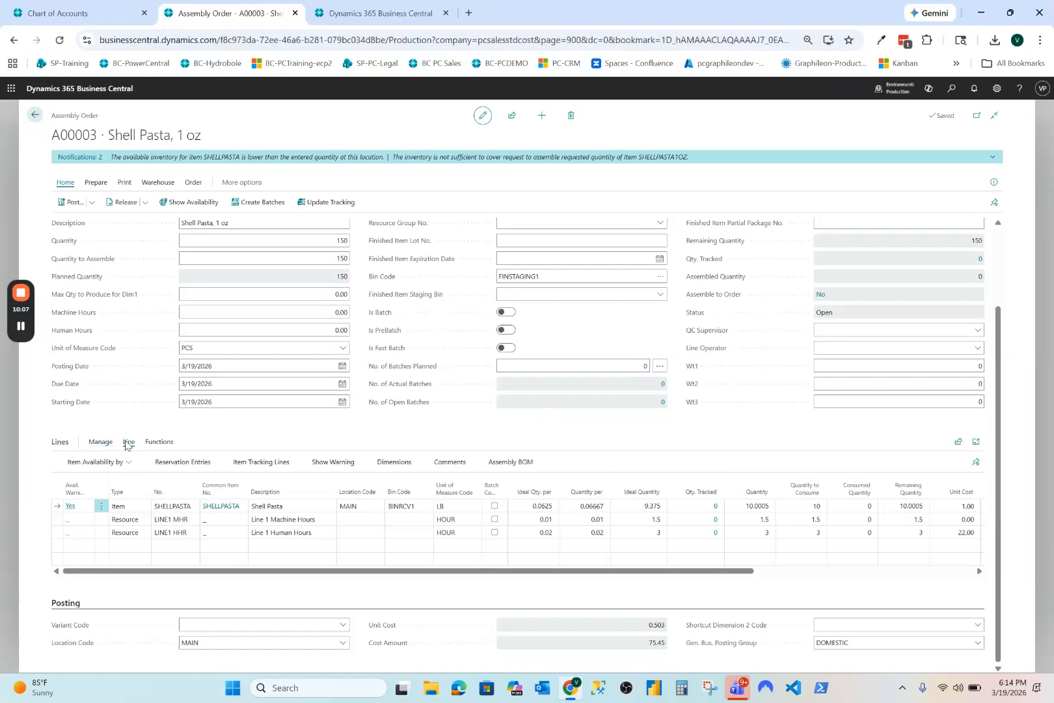
pyautogui.click(254, 463)
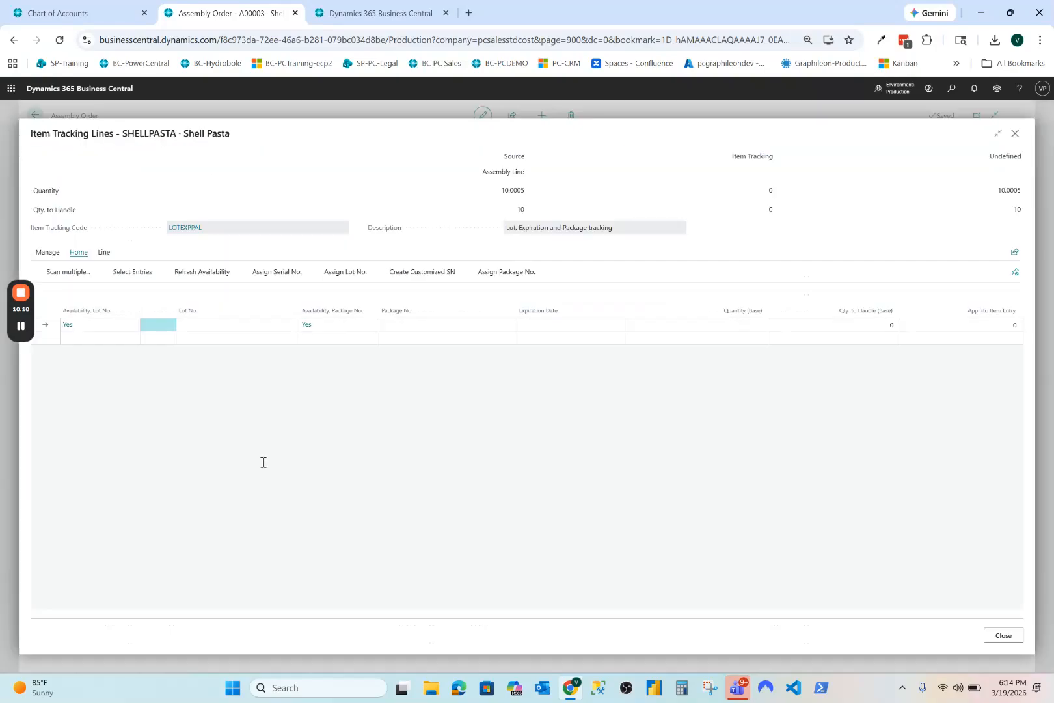
pyautogui.click(290, 324)
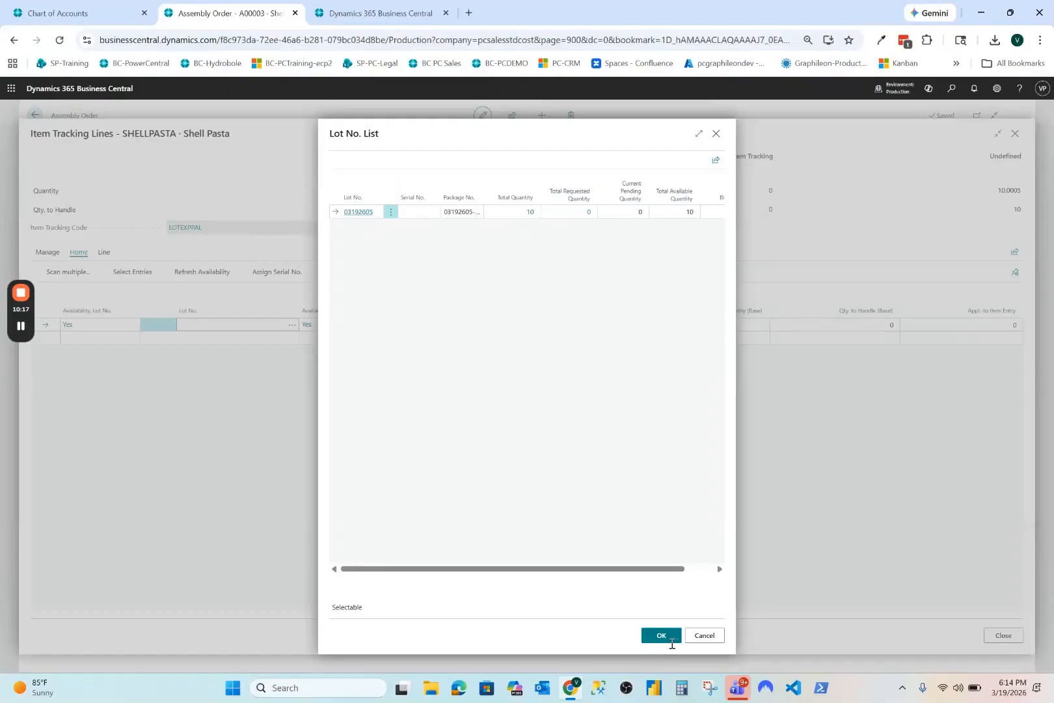
pyautogui.click(662, 635)
pyautogui.click(1002, 634)
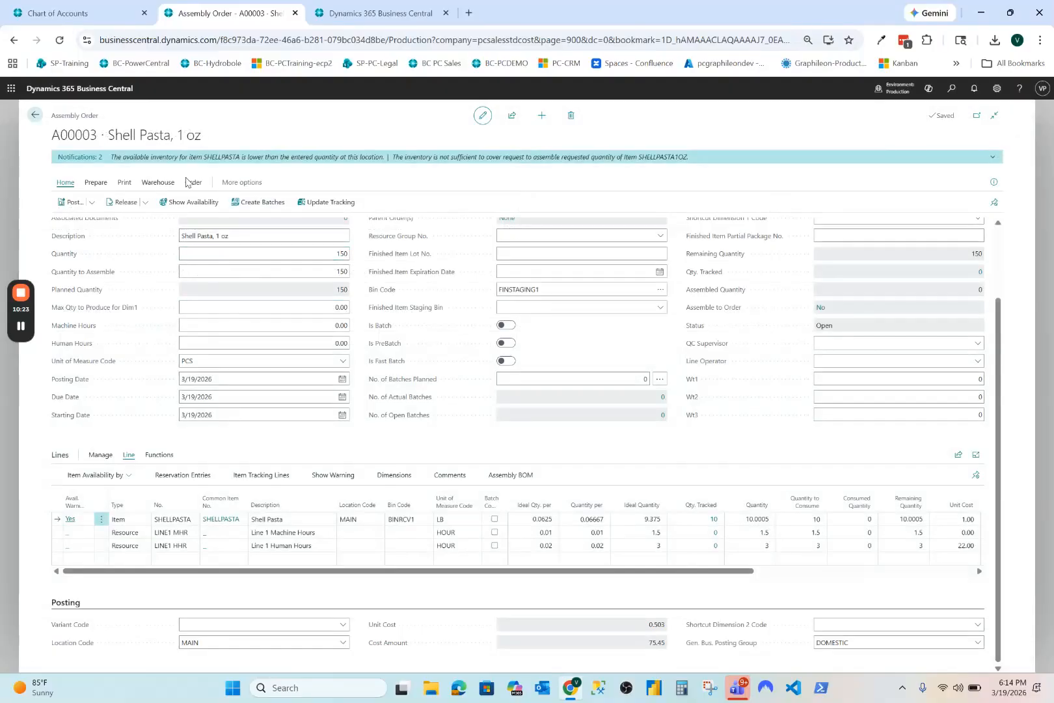
pyautogui.click(192, 183)
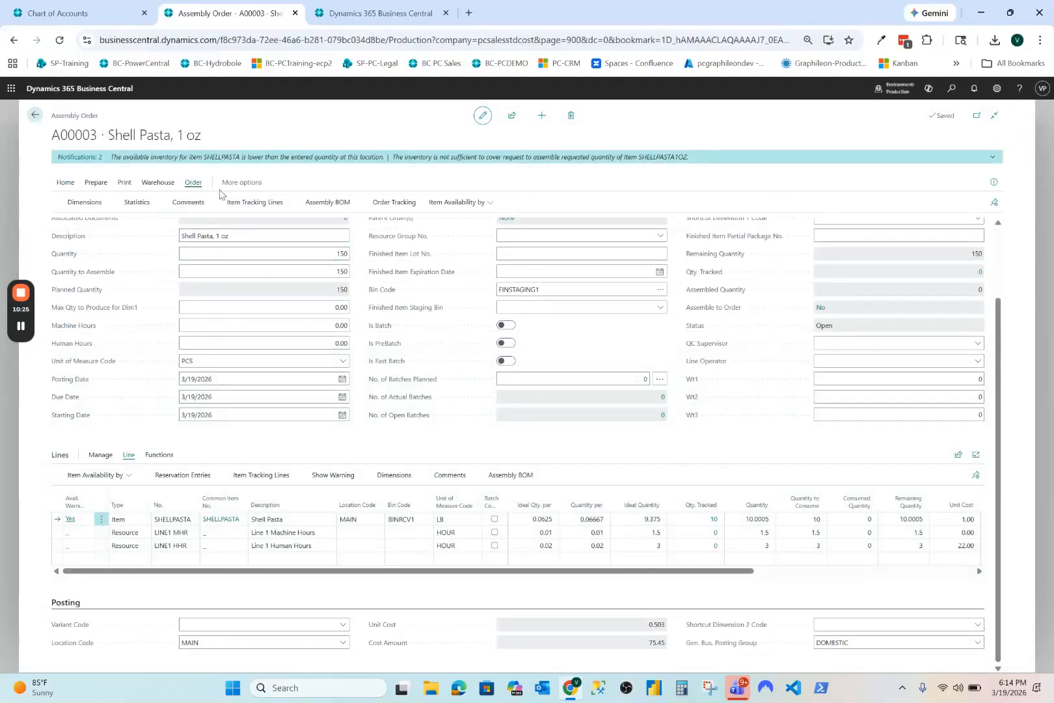
pyautogui.click(263, 203)
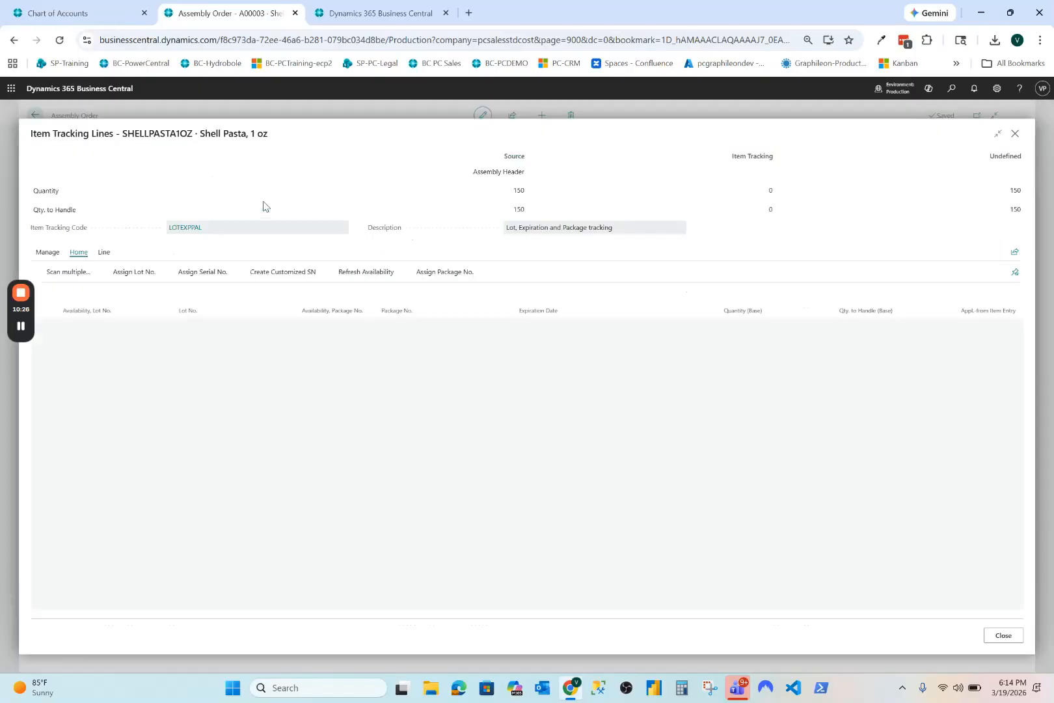
pyautogui.click(254, 324)
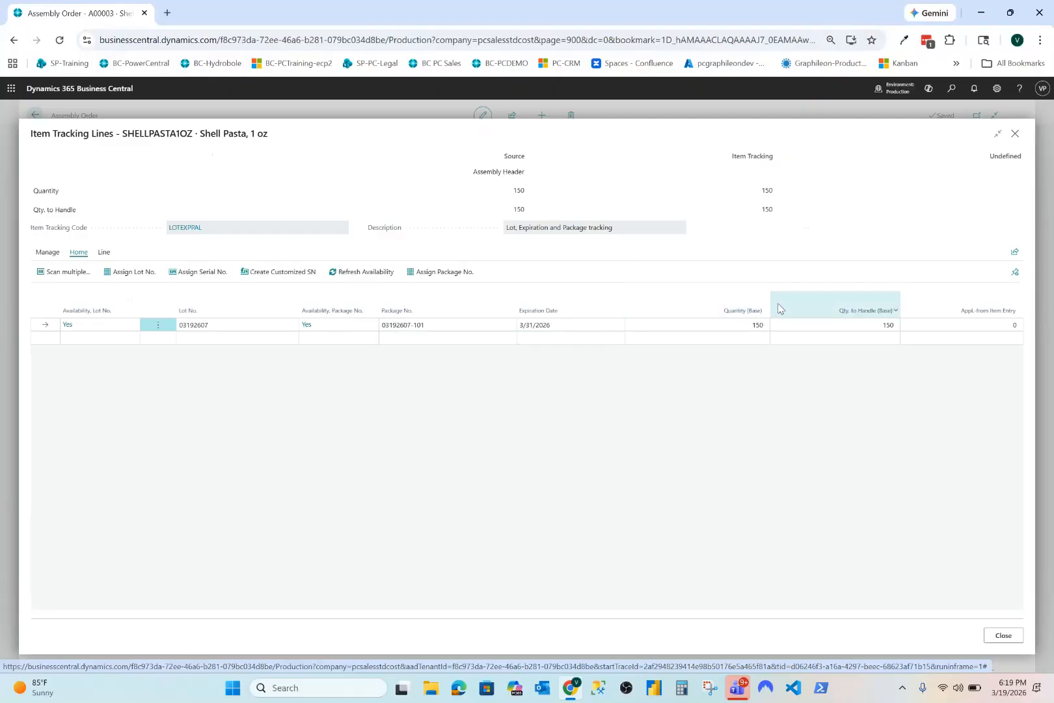
pyautogui.click(1002, 635)
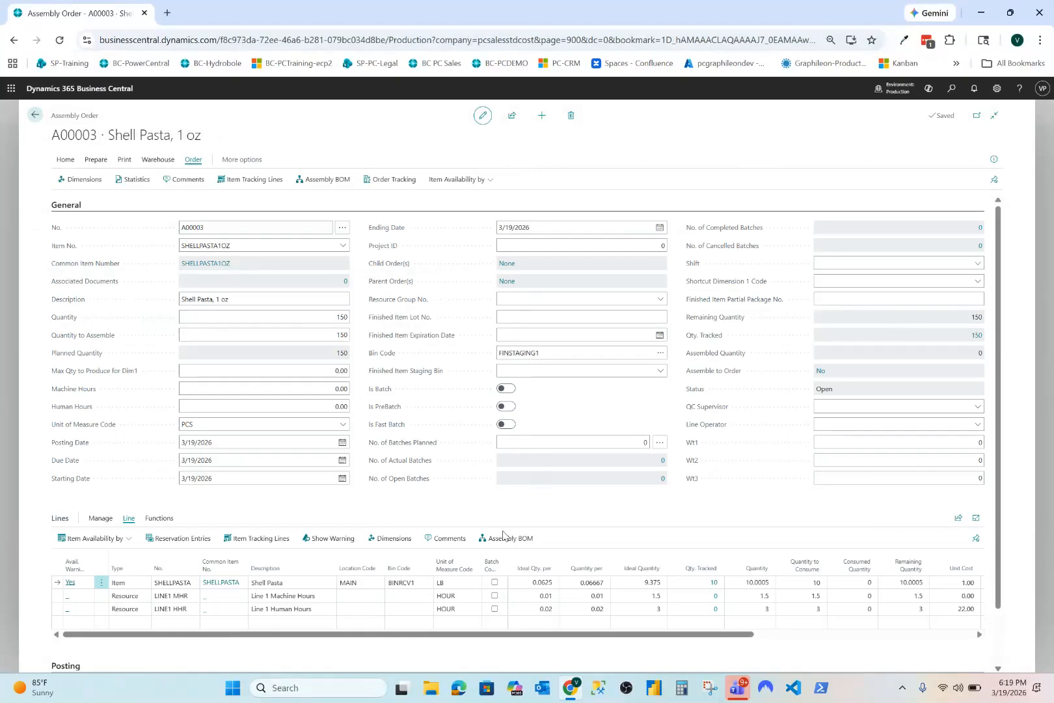
# Set the quantity per of the Line 1 Human Hours resource to 0.1 and check the component lines' cost amounts
pyautogui.scroll(-1, 511, 513)
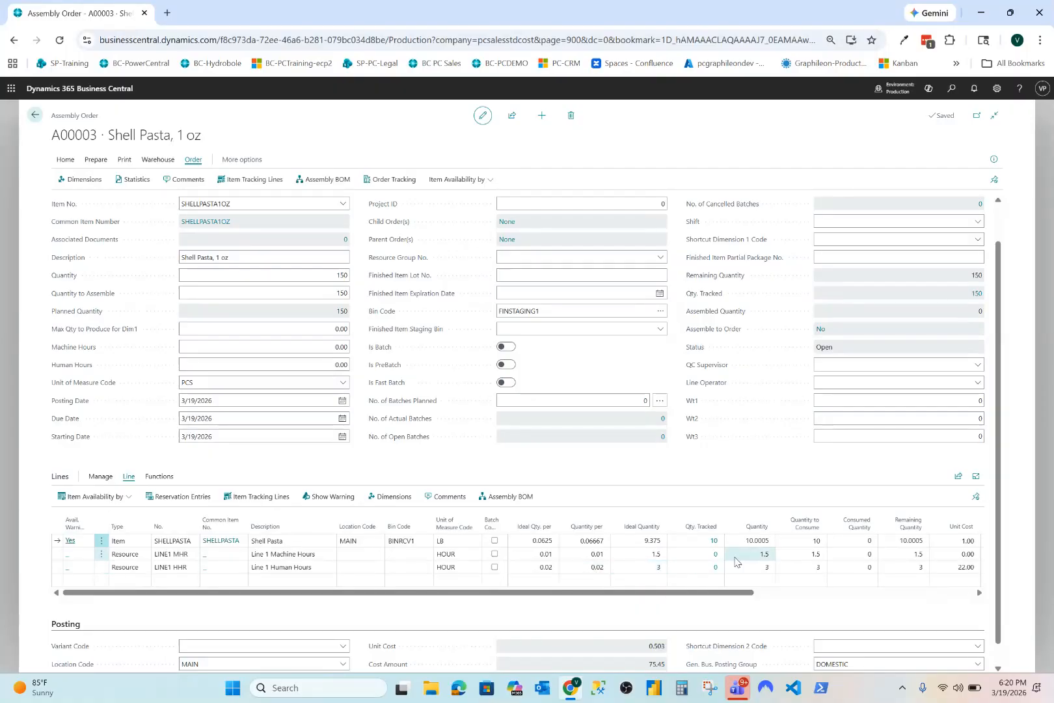
pyautogui.click(587, 567)
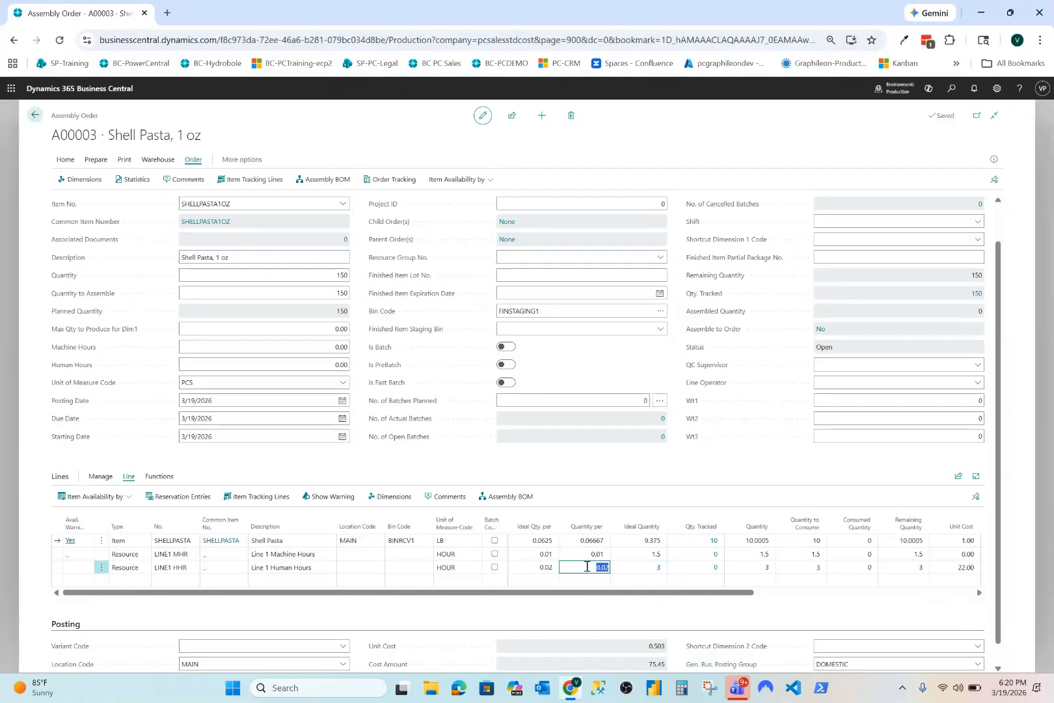
pyautogui.write('0.1')
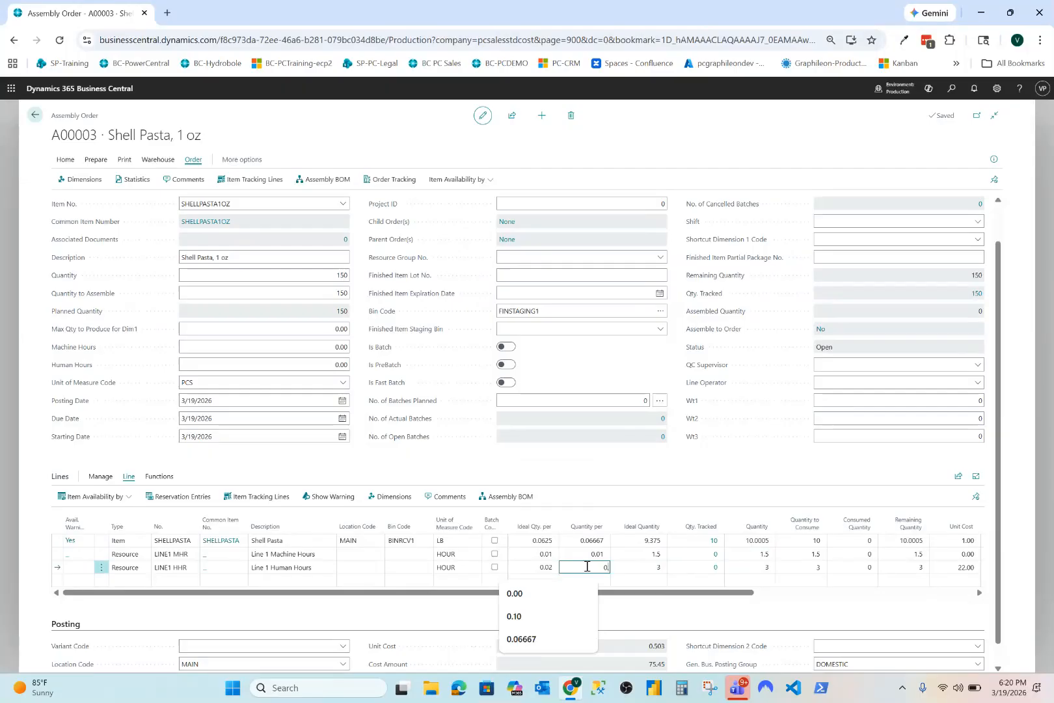
pyautogui.click(654, 475)
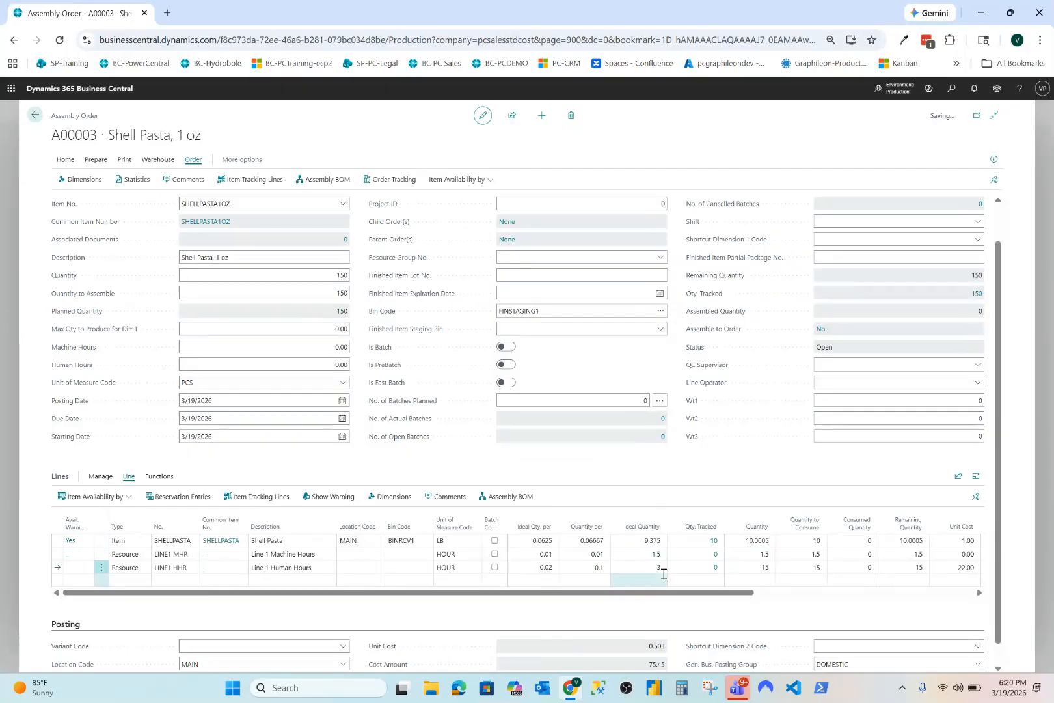
pyautogui.moveTo(723, 592); pyautogui.dragTo(819, 593)
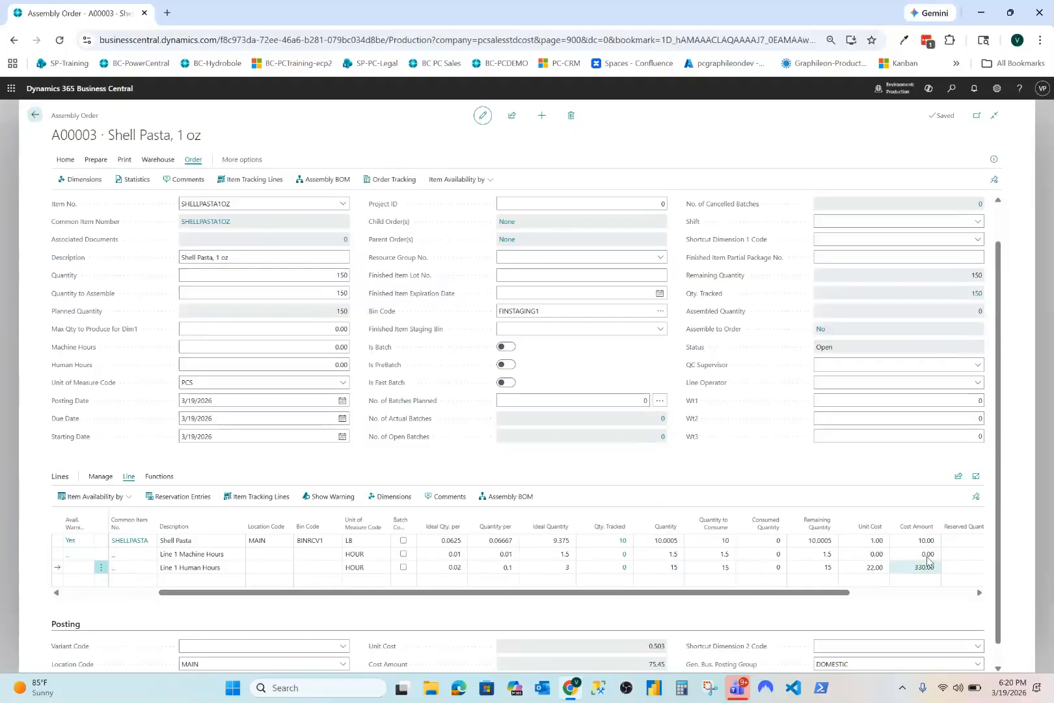
pyautogui.moveTo(814, 594); pyautogui.dragTo(528, 613)
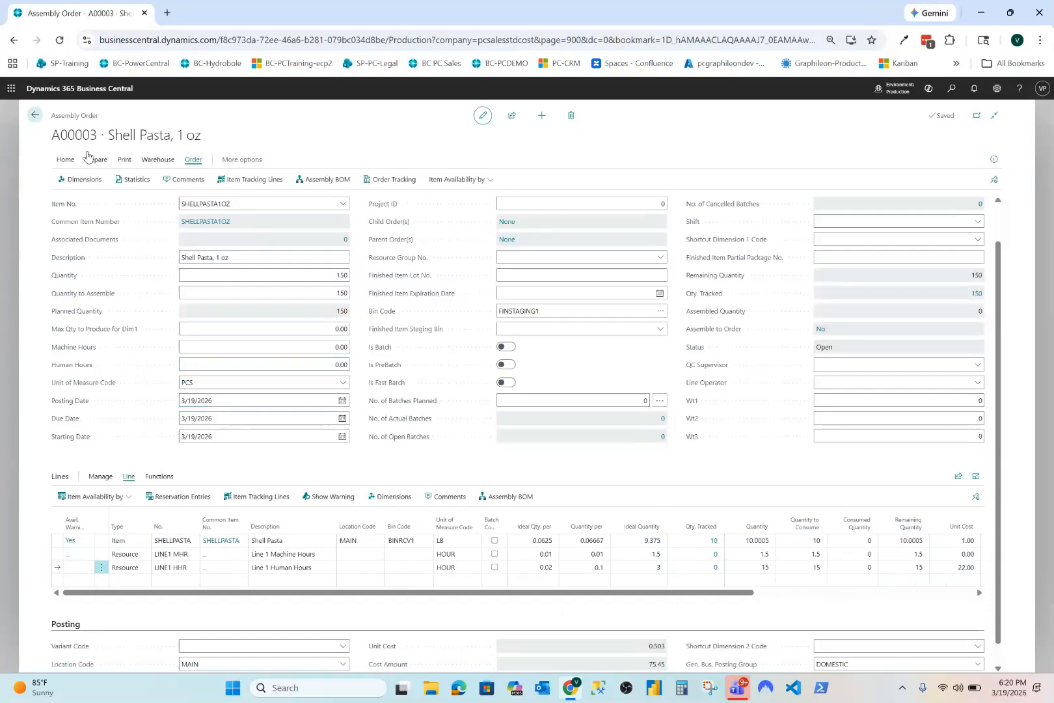
# Post the Shell Pasta, 1 oz assembly order and return to the company home page
pyautogui.click(65, 160)
pyautogui.click(70, 179)
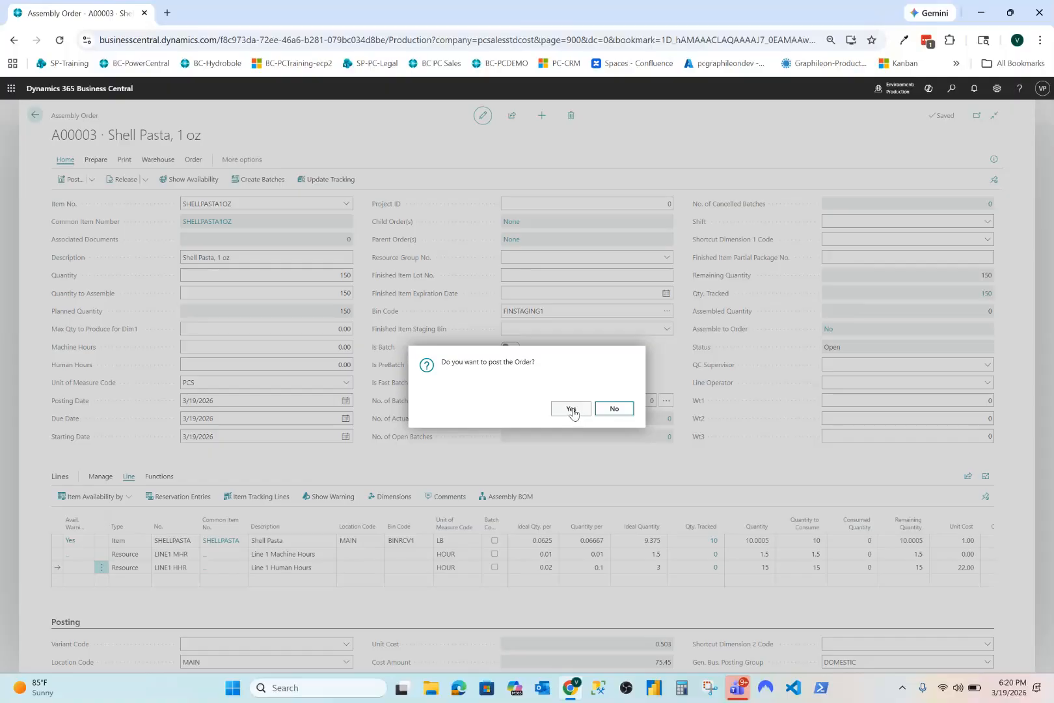
pyautogui.click(572, 410)
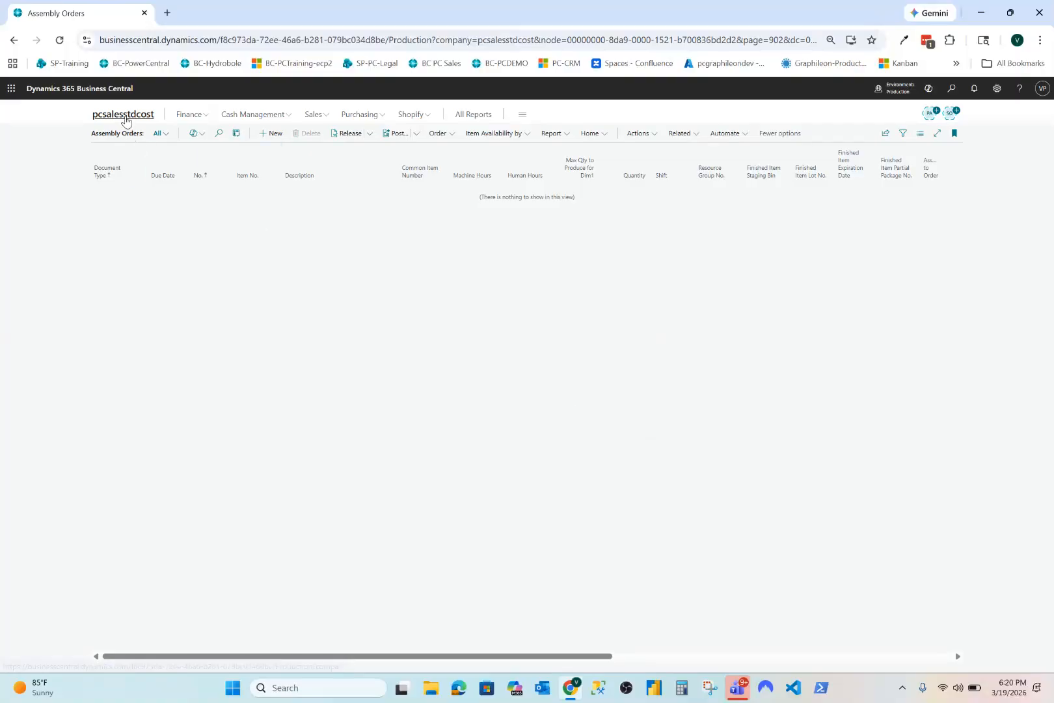
pyautogui.click(123, 116)
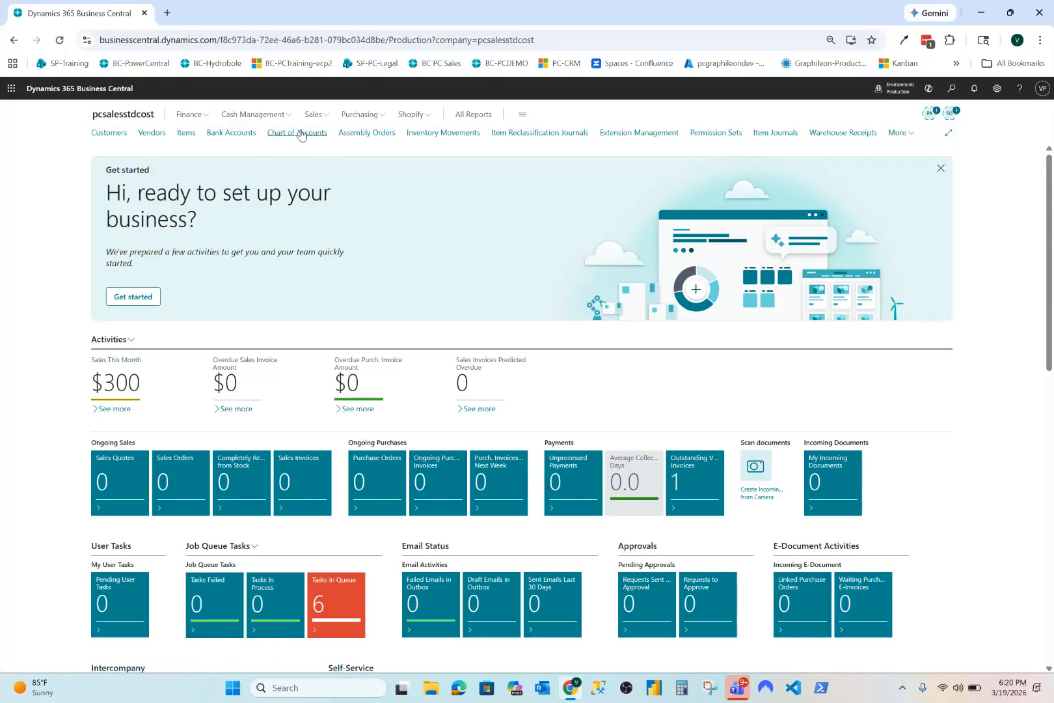
# Switch to the Standard Costing document in Word and review the RAW INV and FIN INV entries in the Step 2 posting table
pyautogui.press('ctrl+super+Left')
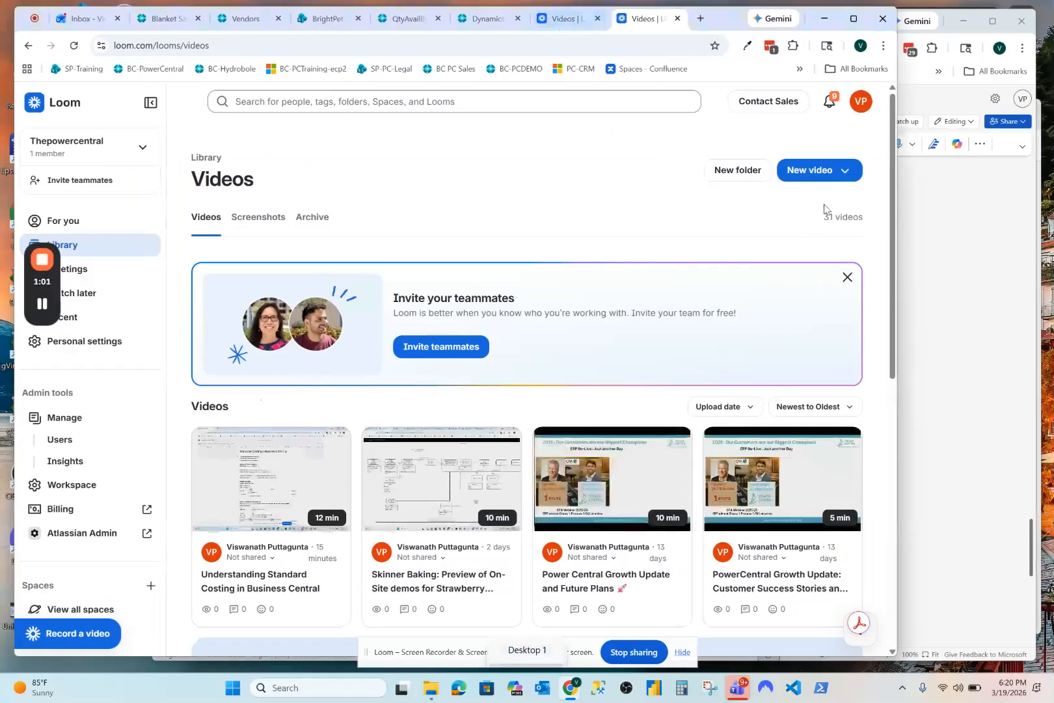
pyautogui.click(975, 235)
pyautogui.scroll(-5, 641, 475)
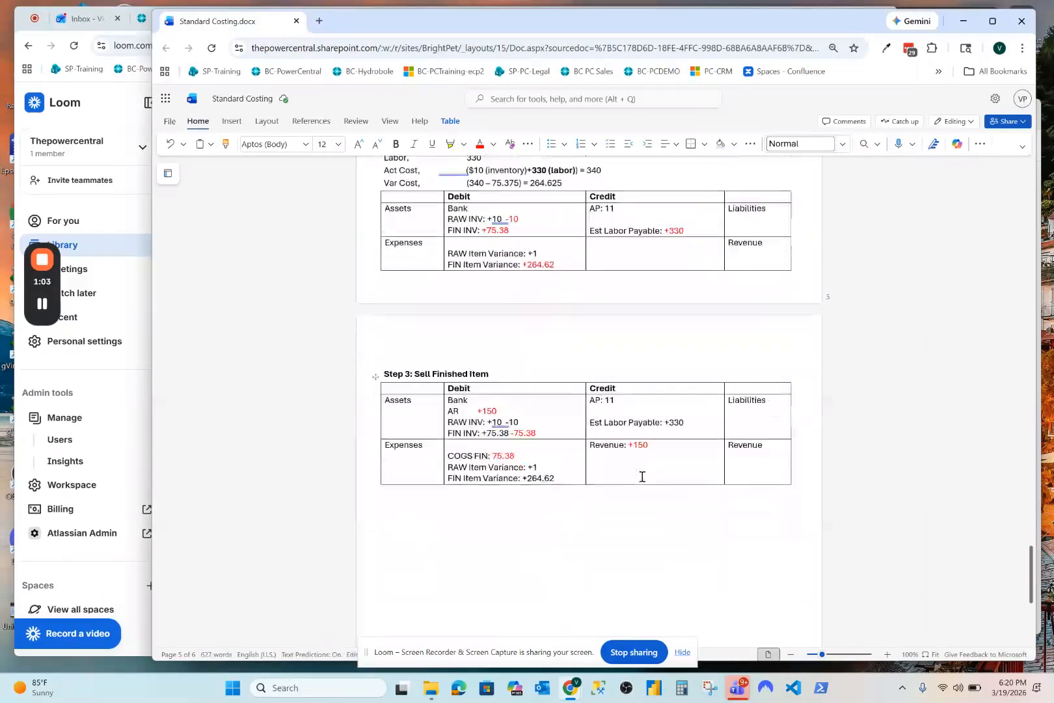
pyautogui.scroll(2, 564, 366)
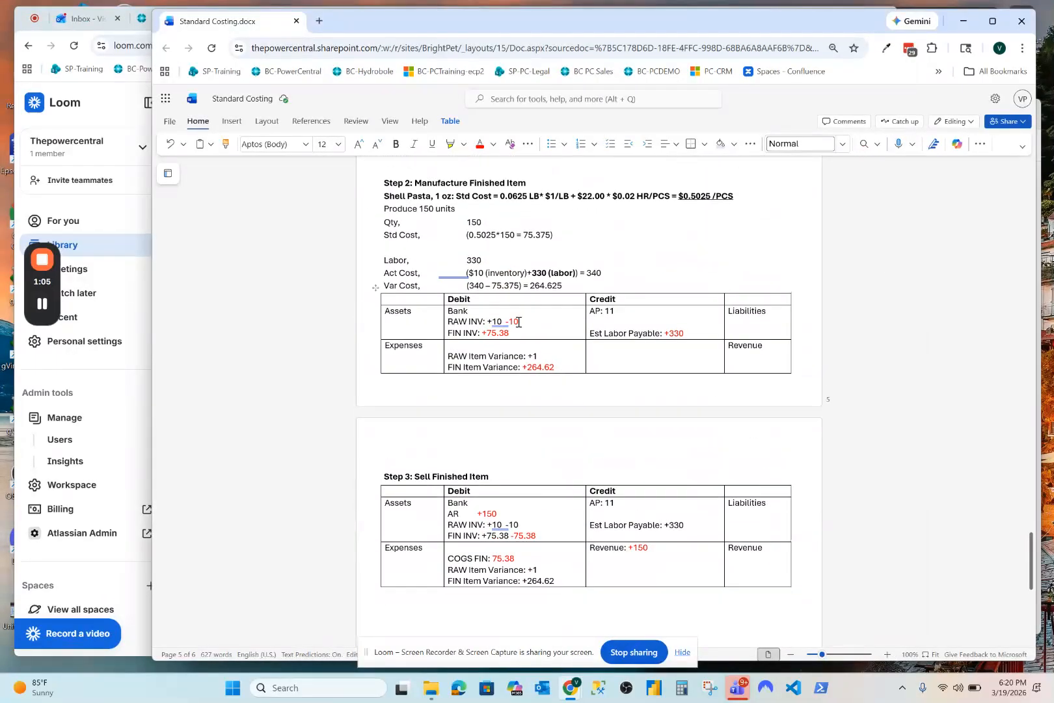
pyautogui.moveTo(521, 323); pyautogui.dragTo(487, 324)
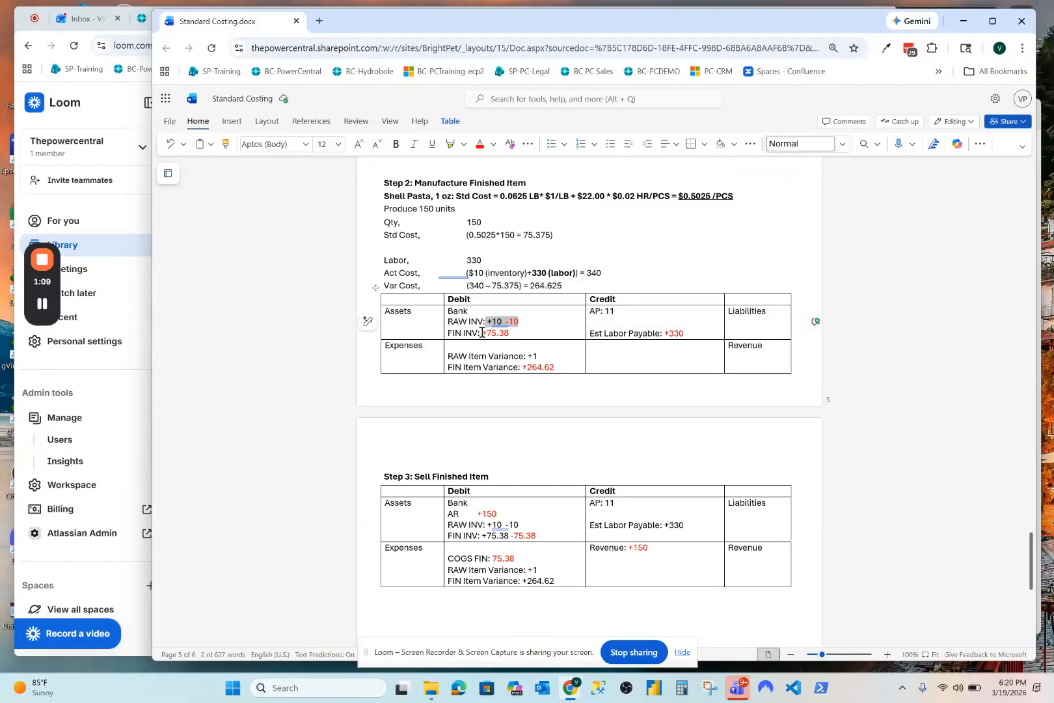
pyautogui.moveTo(481, 333); pyautogui.dragTo(511, 333)
pyautogui.scroll(1, 513, 333)
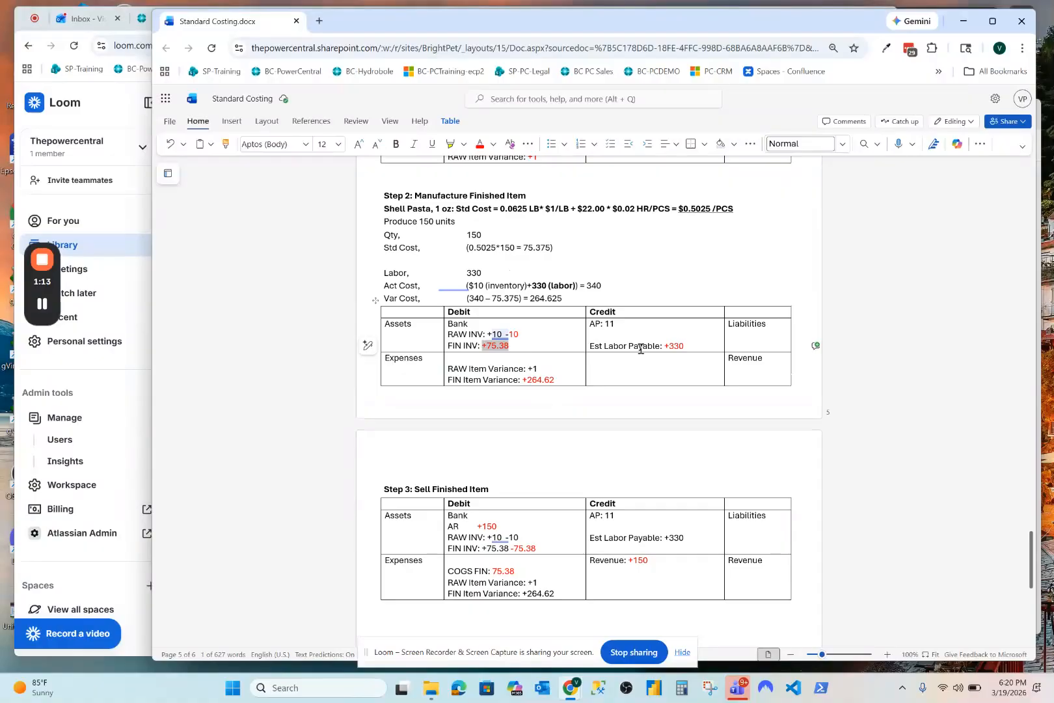
# Review the FIN Item Variance and Est Labor Payable amounts in the Step 2 posting table
pyautogui.click(524, 380)
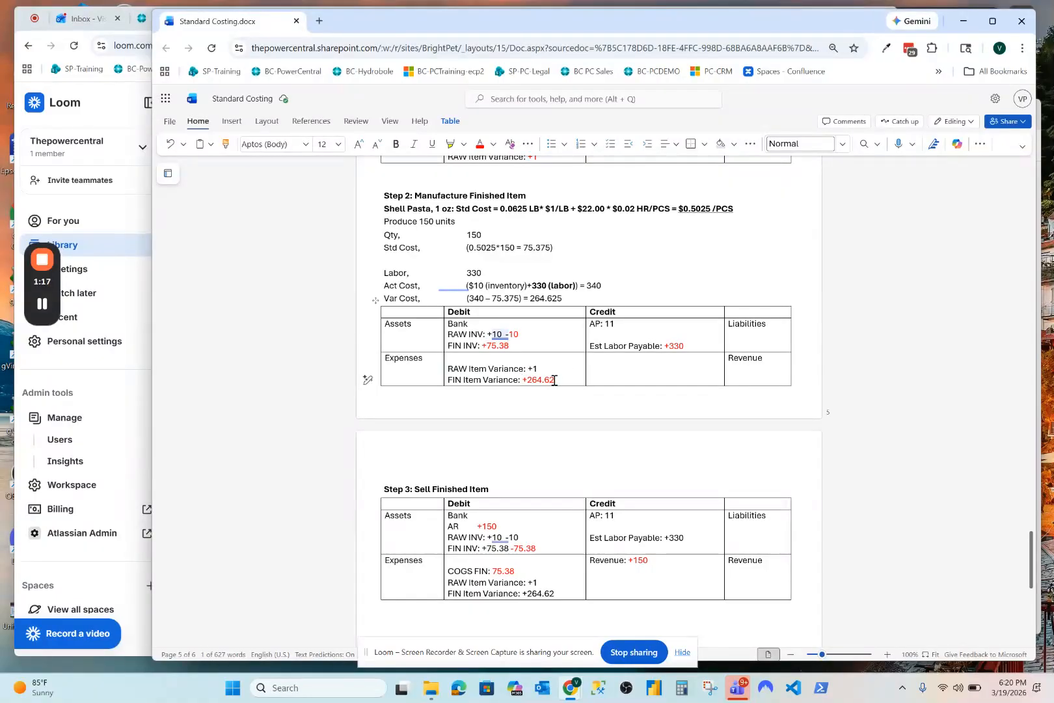
pyautogui.keyDown('shift'); pyautogui.click(554, 380); pyautogui.keyUp('shift')
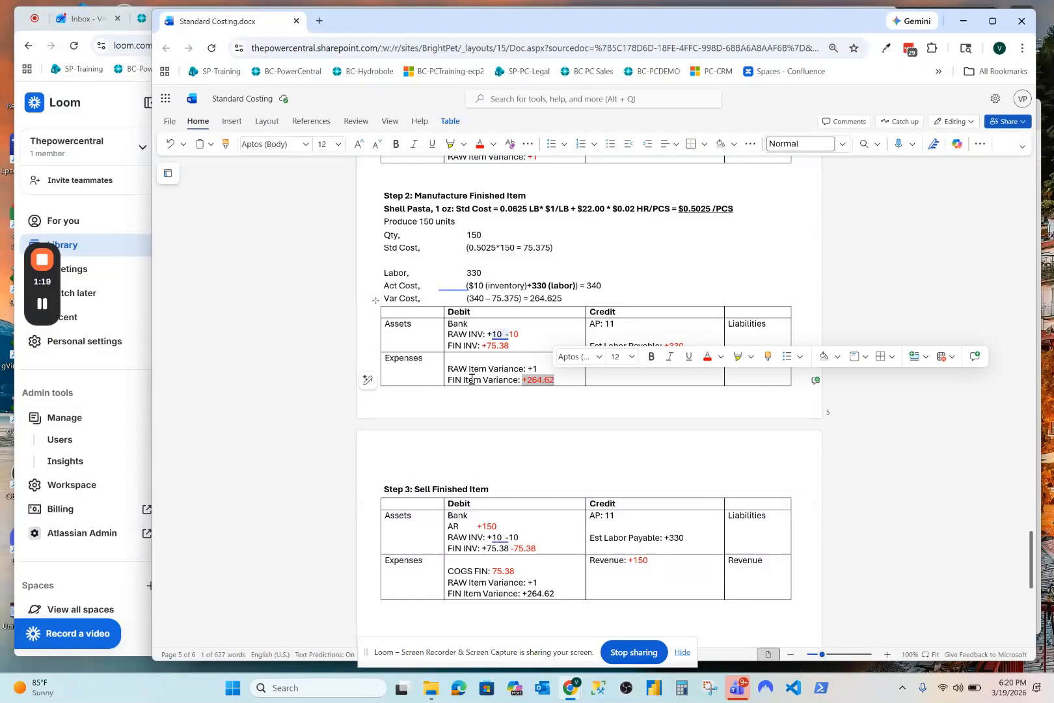
pyautogui.click(547, 398)
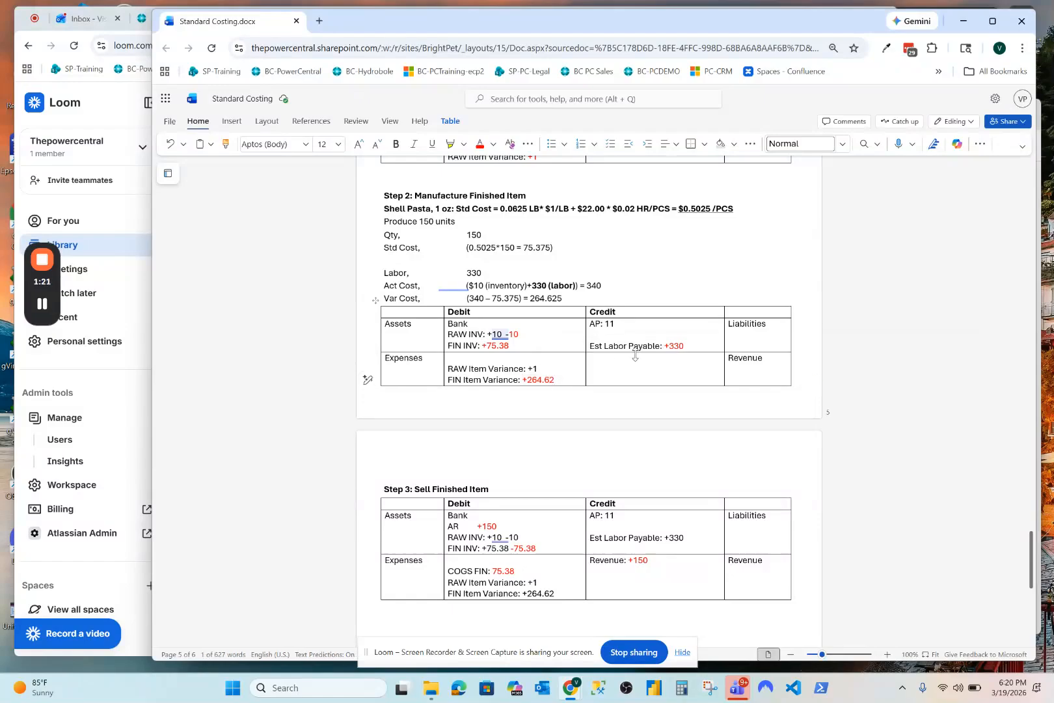
pyautogui.moveTo(666, 348); pyautogui.dragTo(699, 344)
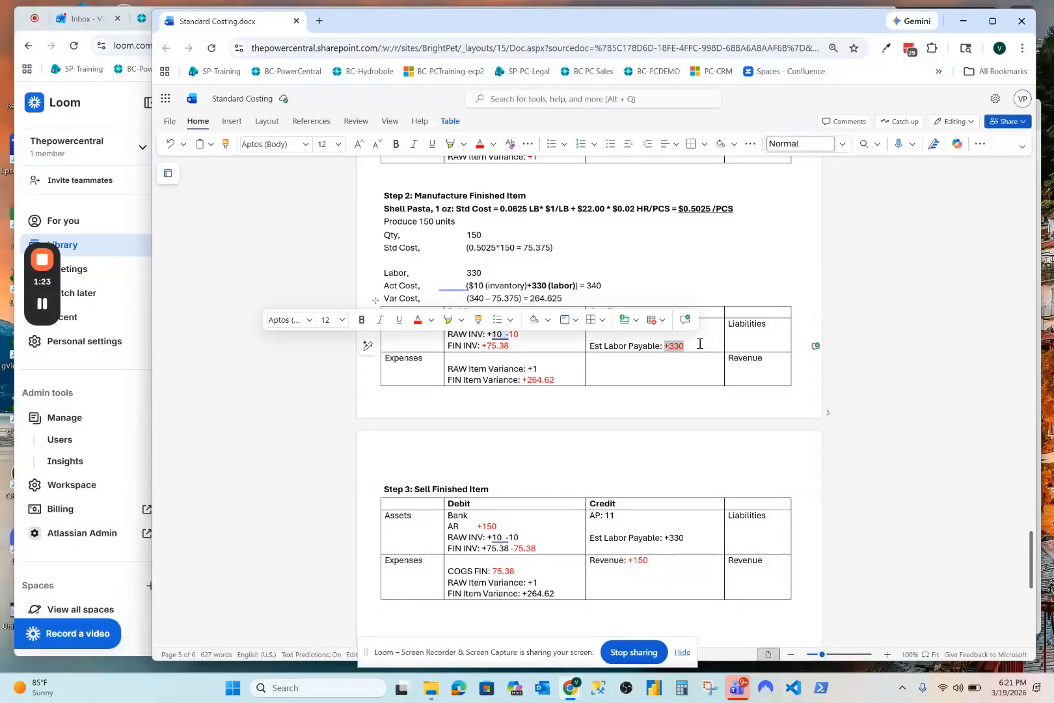
pyautogui.click(700, 343)
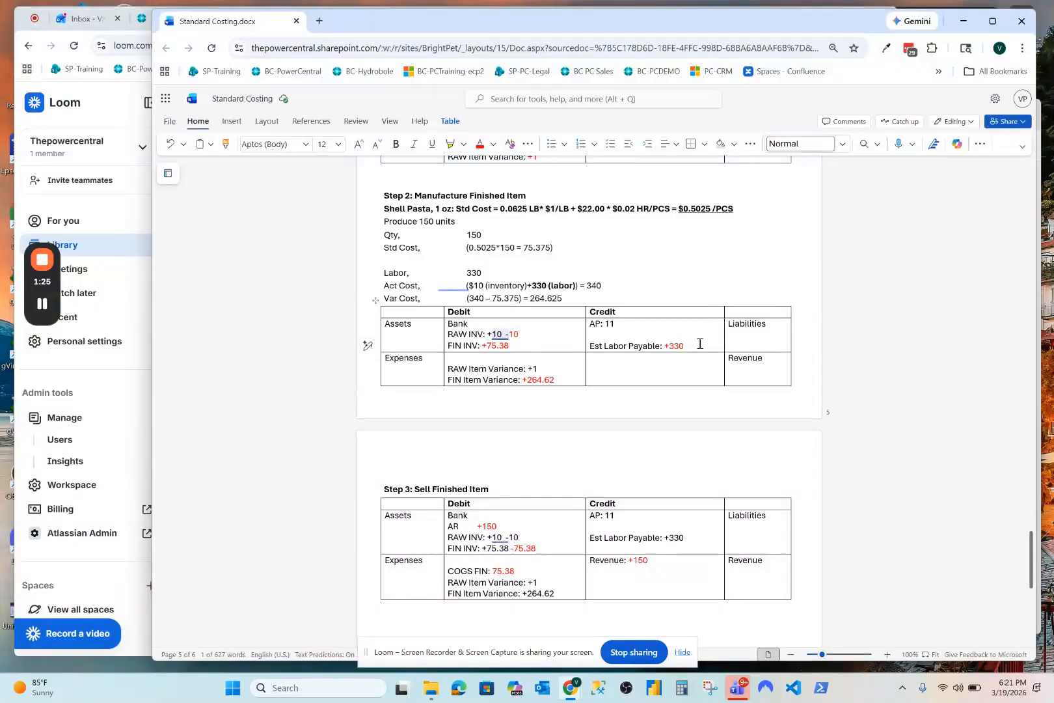
# Switch from the Word document to Business Central, search the Chart of Accounts for "fin", and check the FIN ITEMS balance
pyautogui.doubleClick(670, 347)
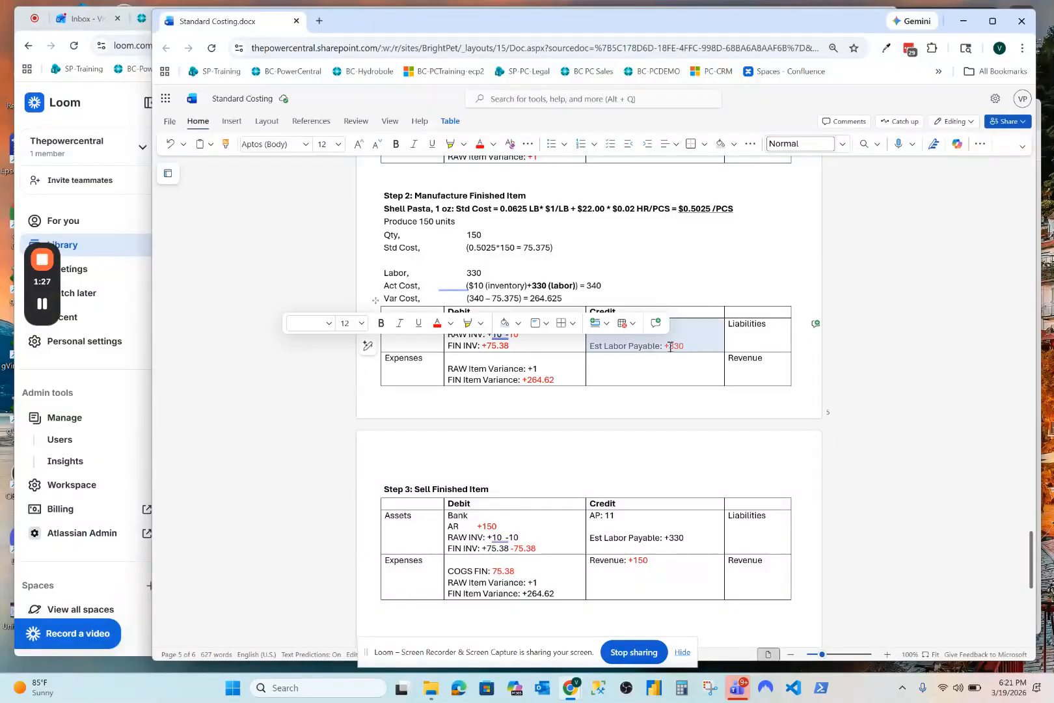
pyautogui.press('ctrl+super+Right')
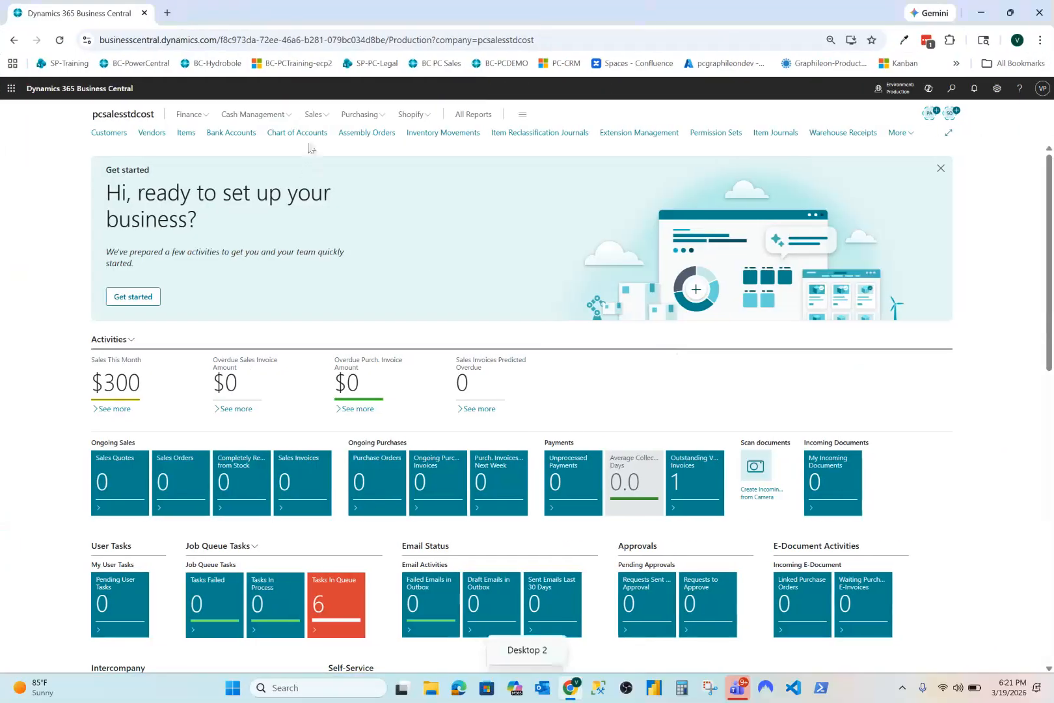
pyautogui.click(307, 135)
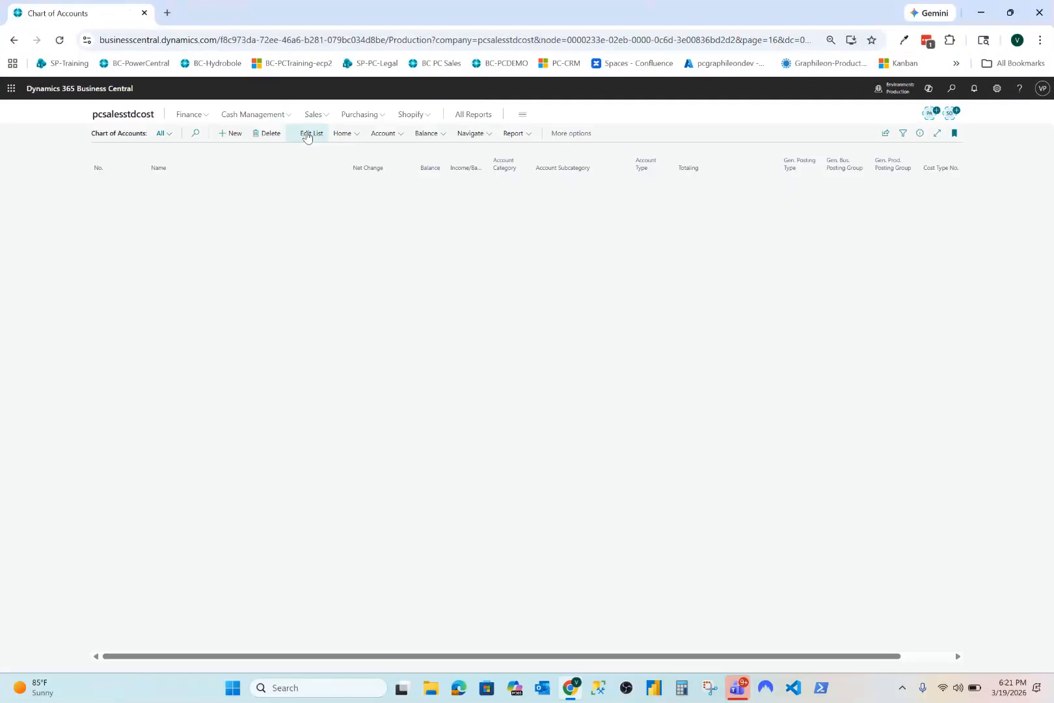
pyautogui.click(196, 134)
pyautogui.write('fin')
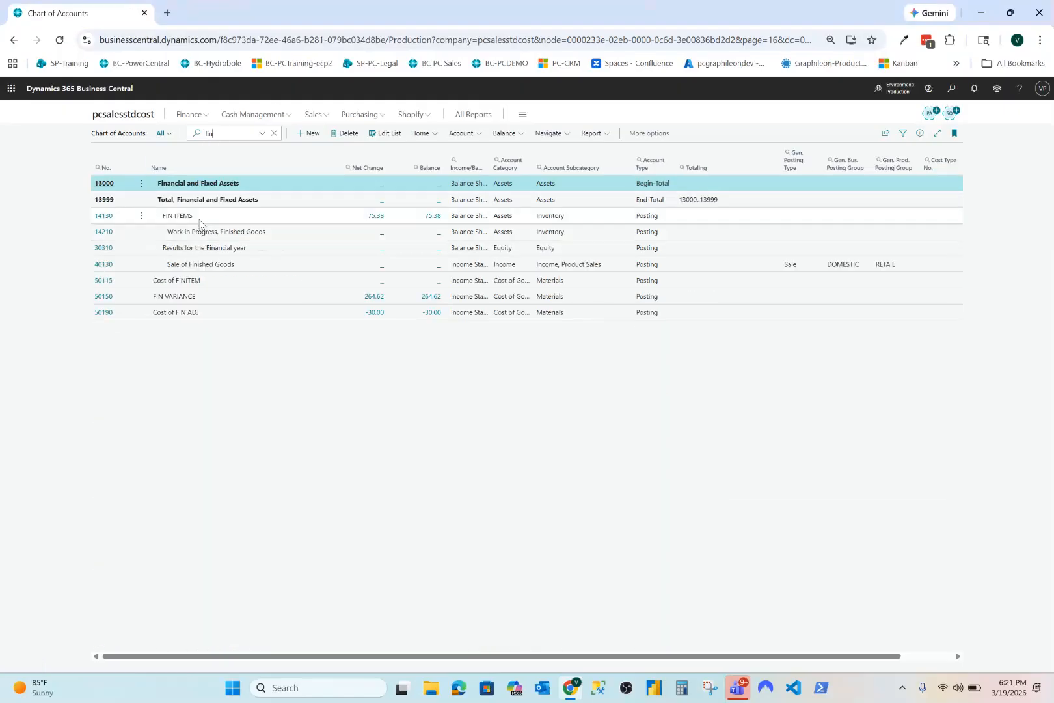
pyautogui.click(200, 220)
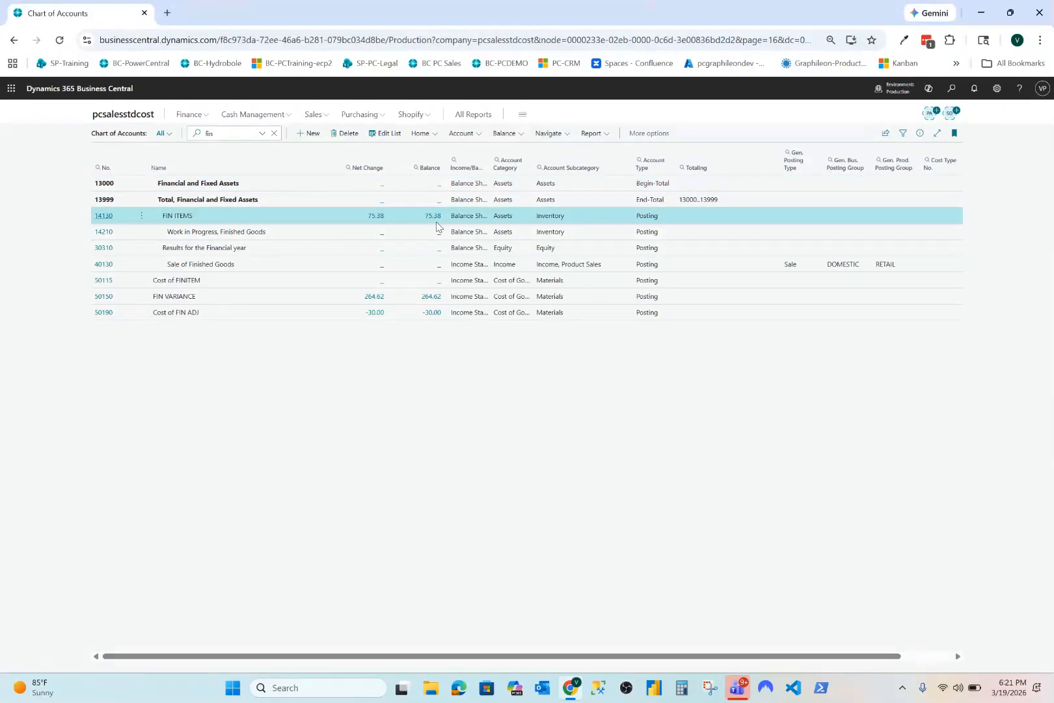
# Compare the FIN INV and FIN Item Variance amounts in the Word document's Step 2 table with the matching Chart of Accounts balances
pyautogui.hotkey('alt', 'Tab')
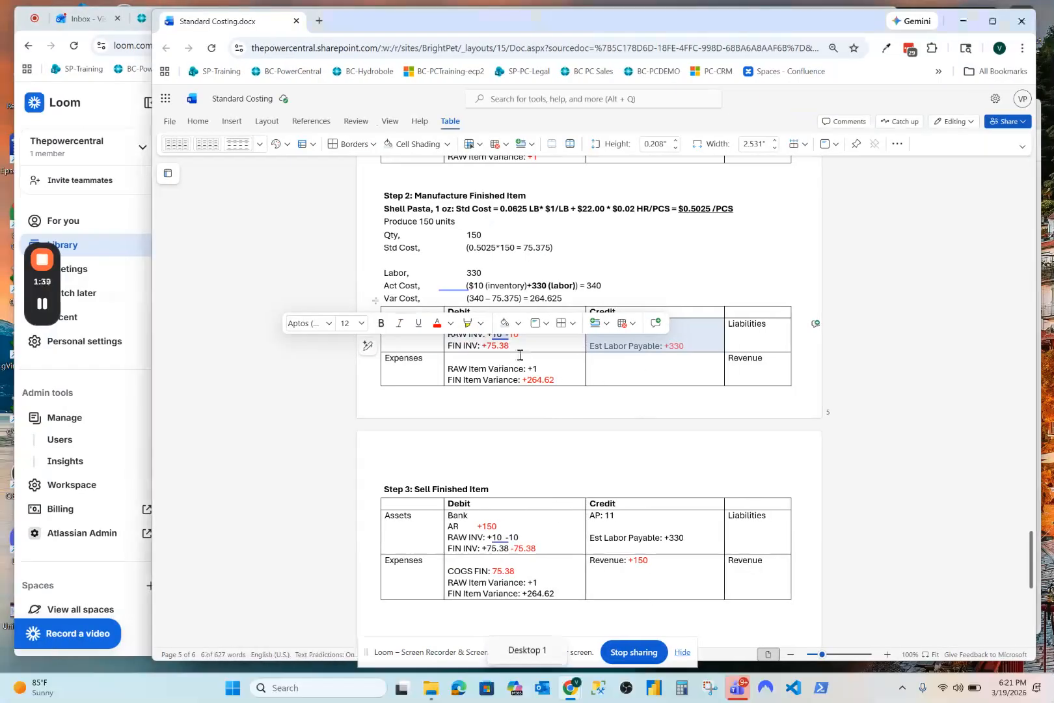
pyautogui.moveTo(512, 346); pyautogui.dragTo(482, 345)
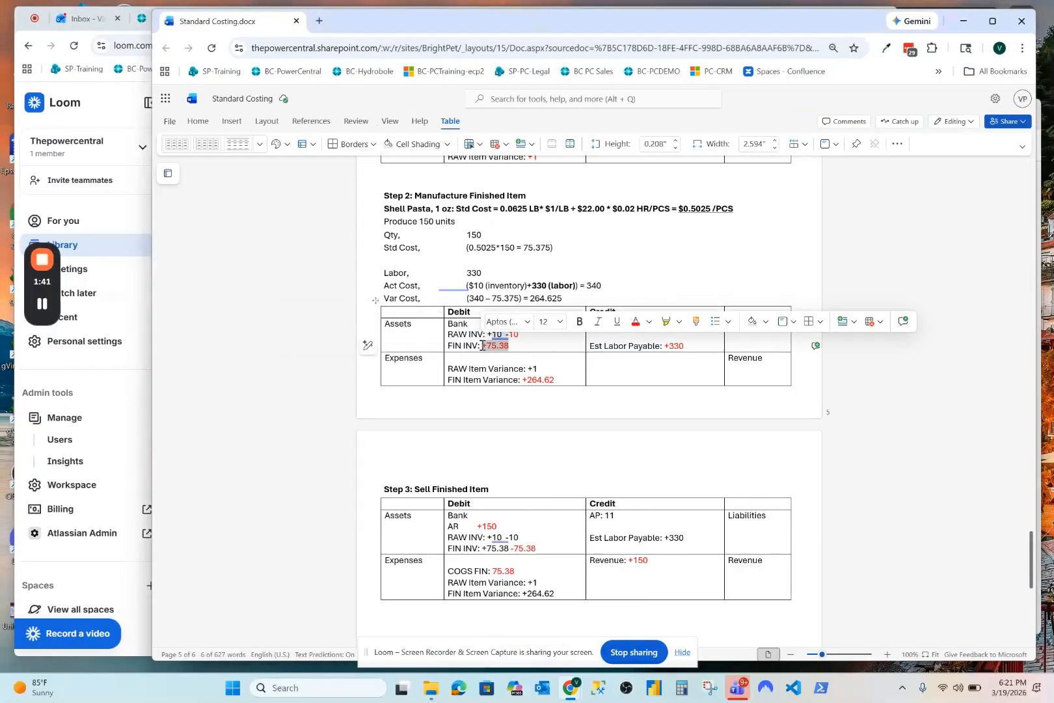
pyautogui.press('ctrl+super+Right')
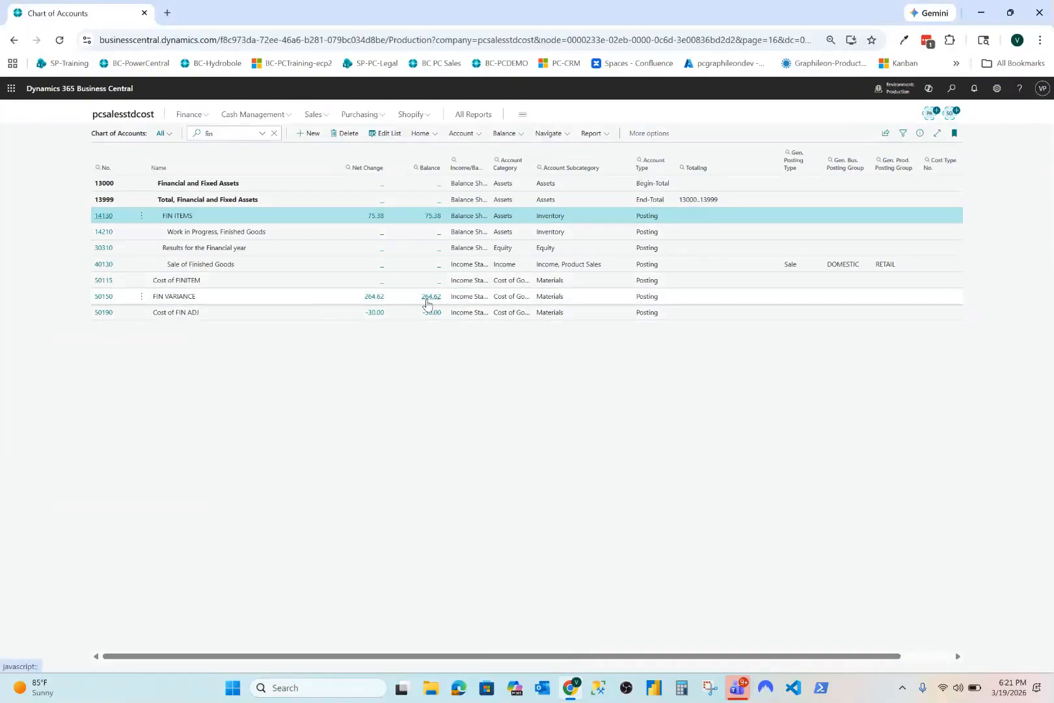
pyautogui.press('ctrl+super+Left')
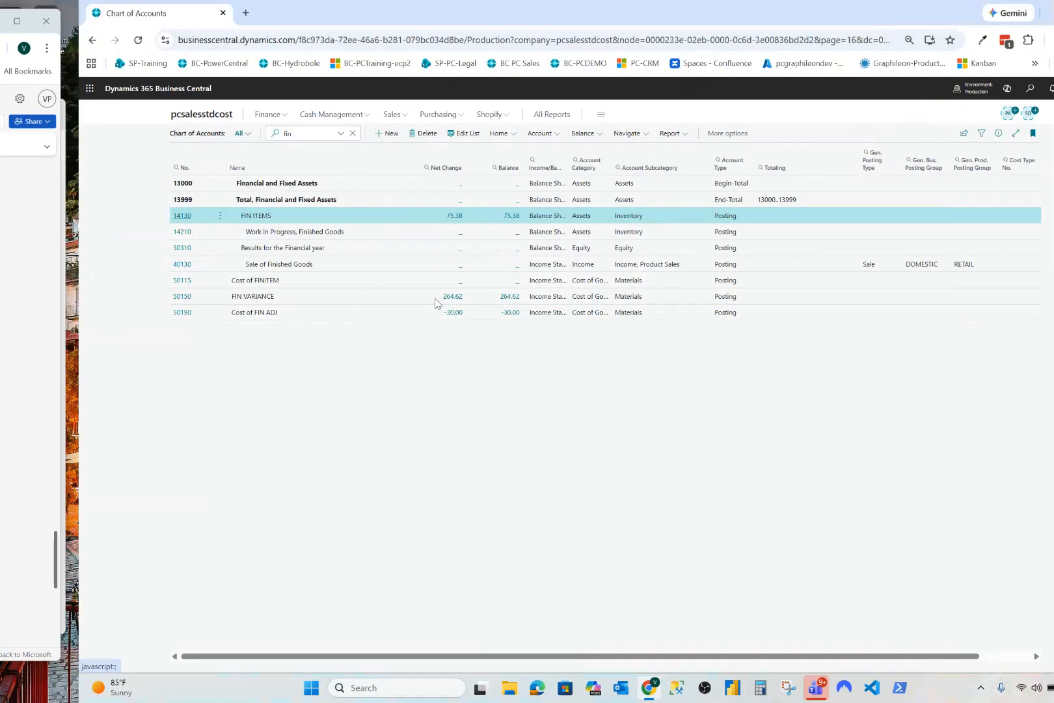
pyautogui.click(534, 543)
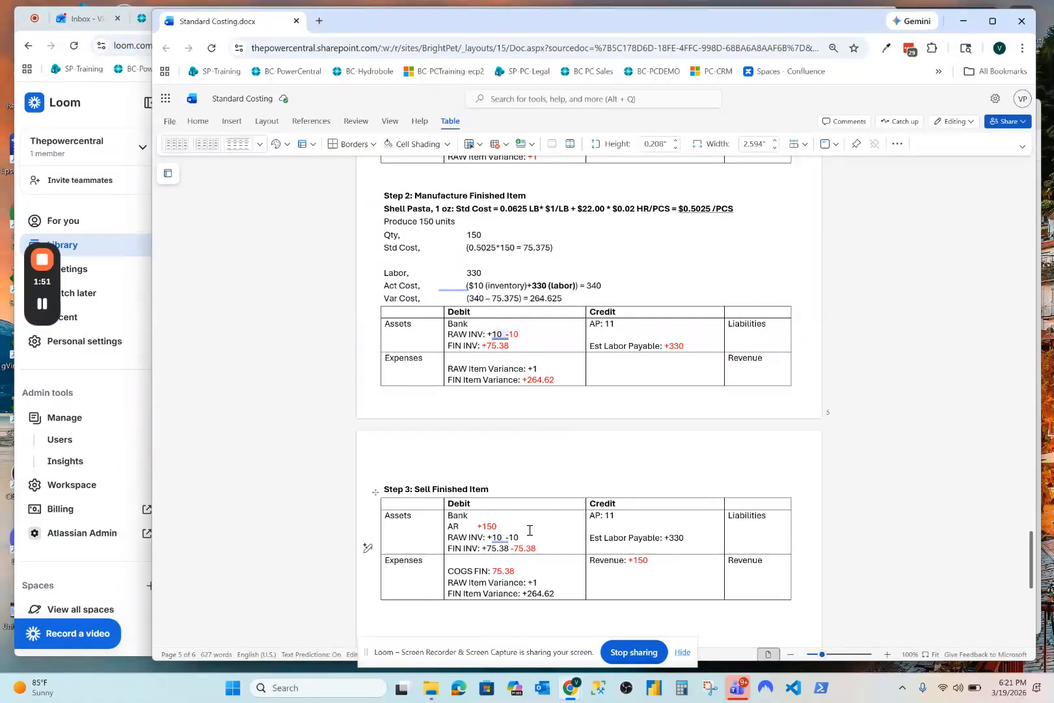
# Search Business Central's Chart of Accounts for "estimated" and compare the Estimated Labor Payable balance with the Word document's Step 2 table
pyautogui.click(689, 349)
pyautogui.press('ctrl+super+Right')
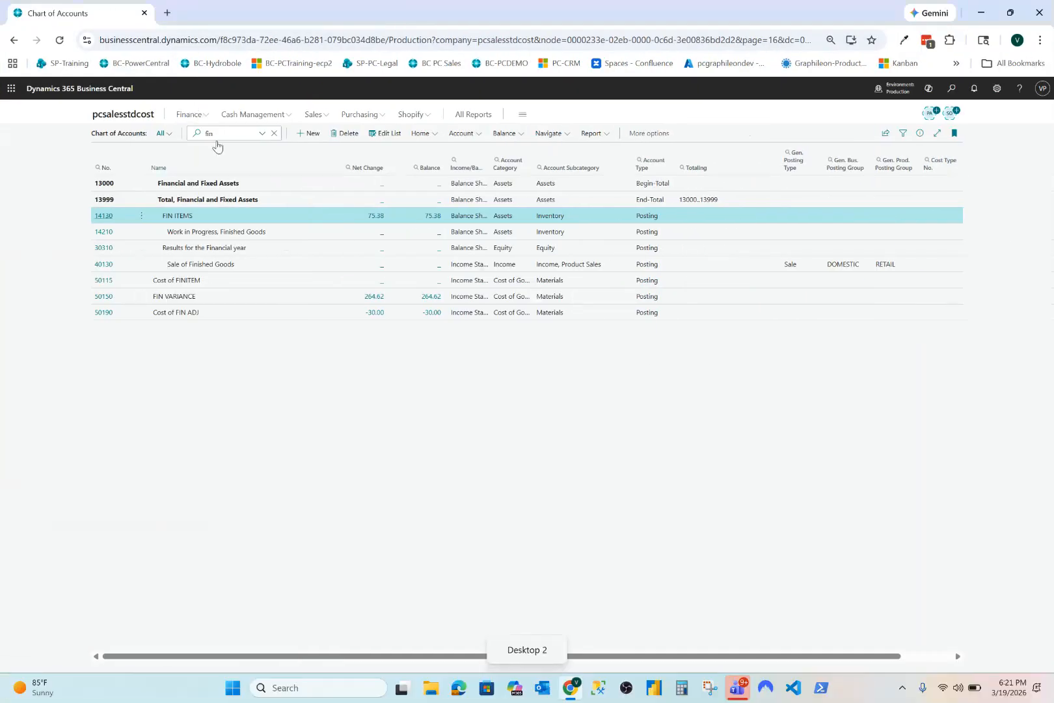
pyautogui.doubleClick(219, 130)
pyautogui.write('estimated')
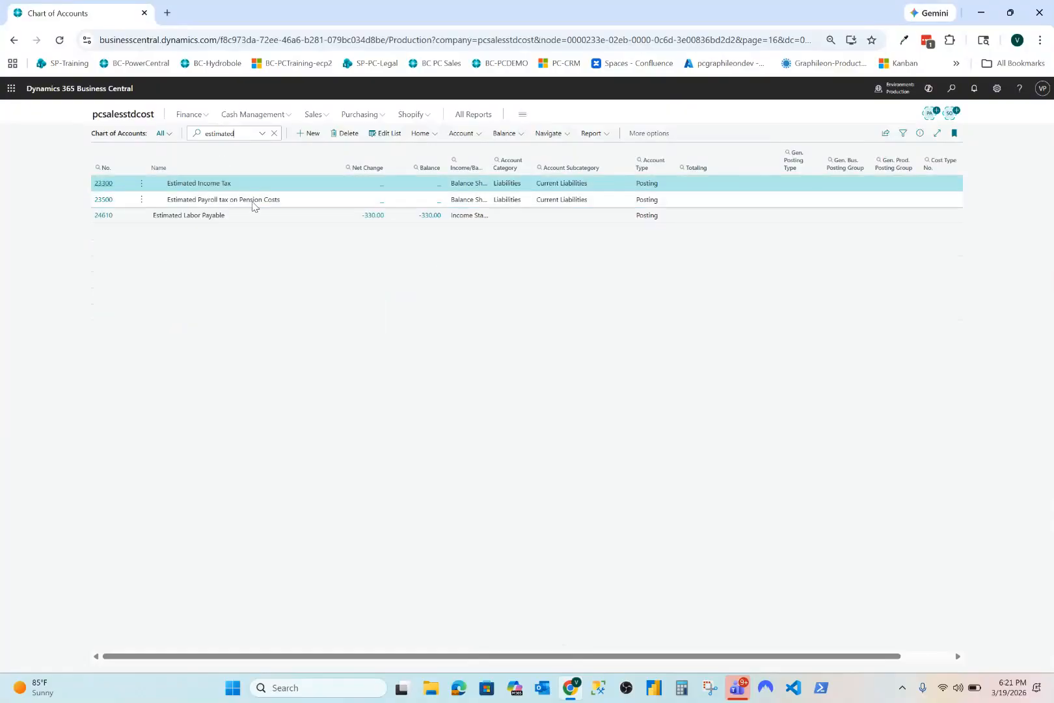
pyautogui.click(276, 218)
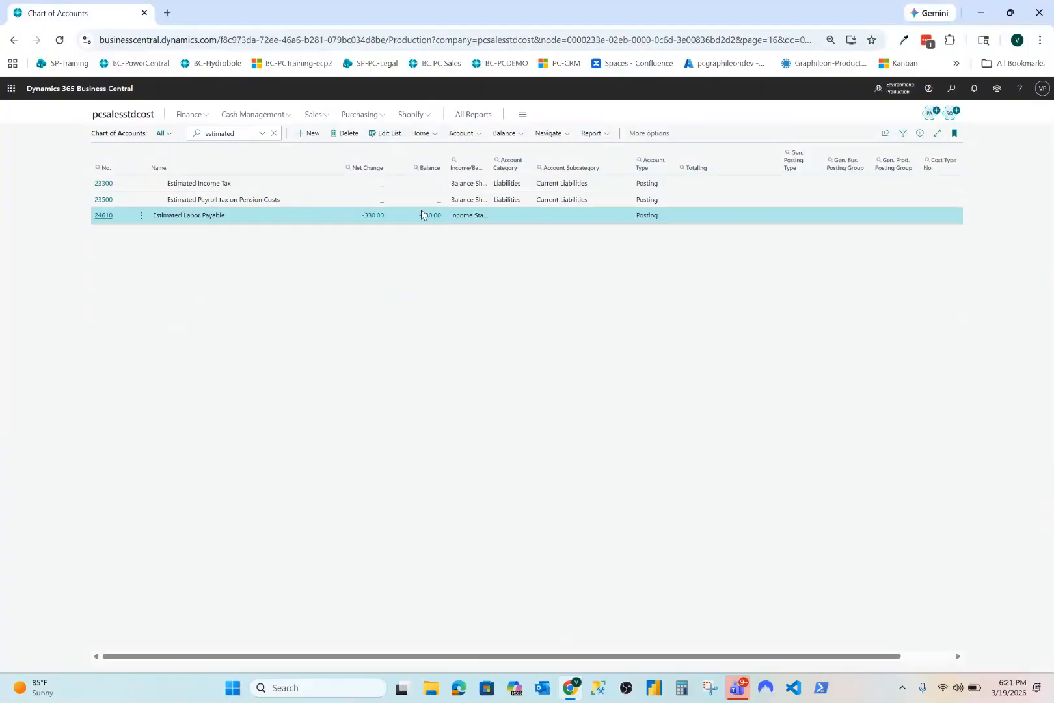
pyautogui.hotkey('alt', 'Tab')
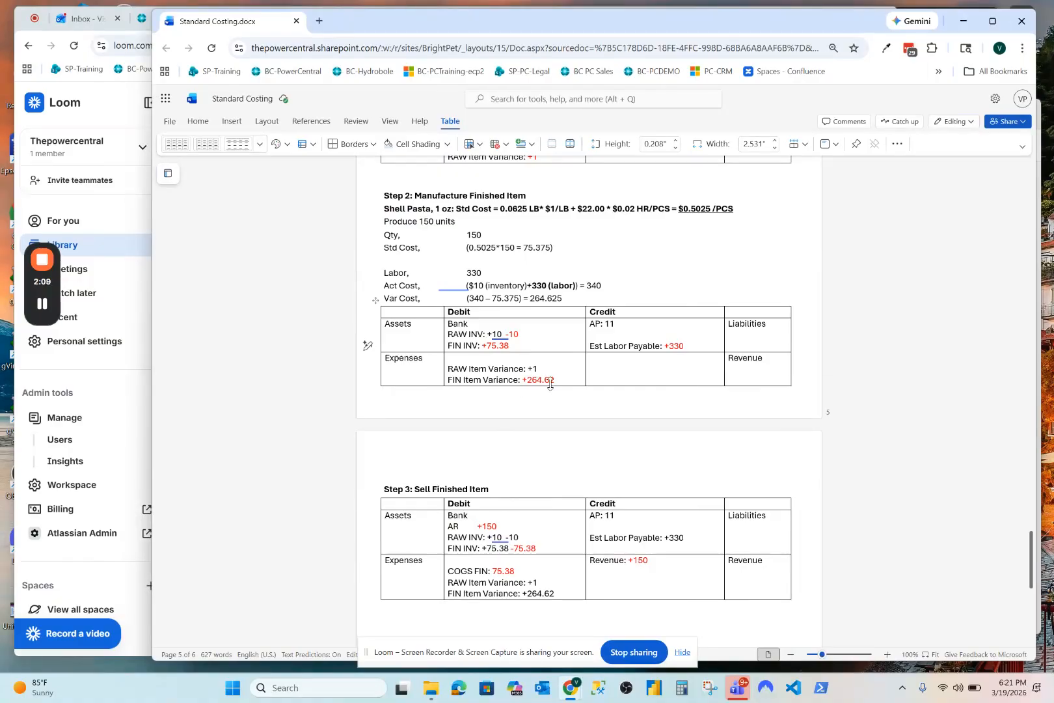
pyautogui.press('ctrl+super+Right')
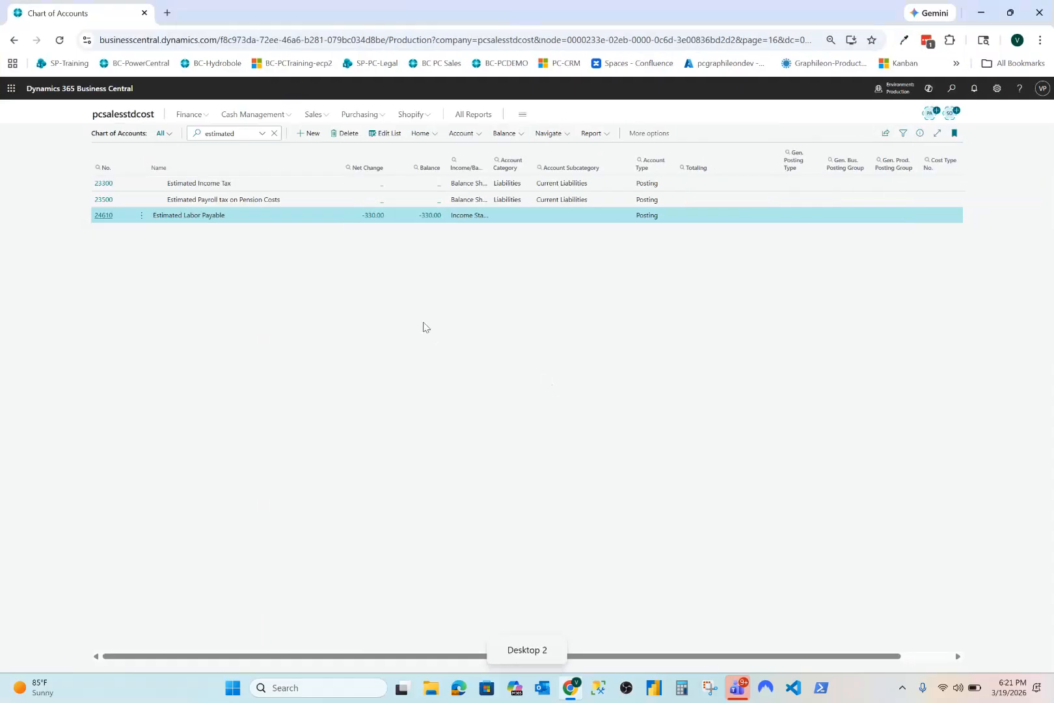
# Return to the company home page, dismiss the setup banner, and create a new sales order for customer WALMART
pyautogui.click(123, 117)
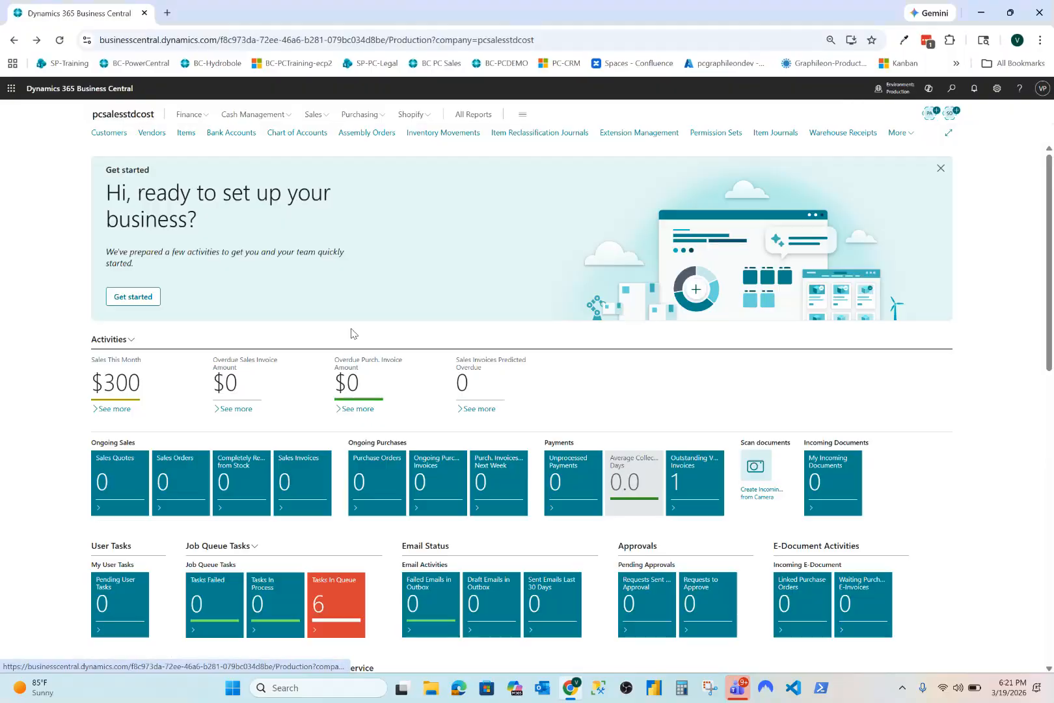
pyautogui.click(941, 168)
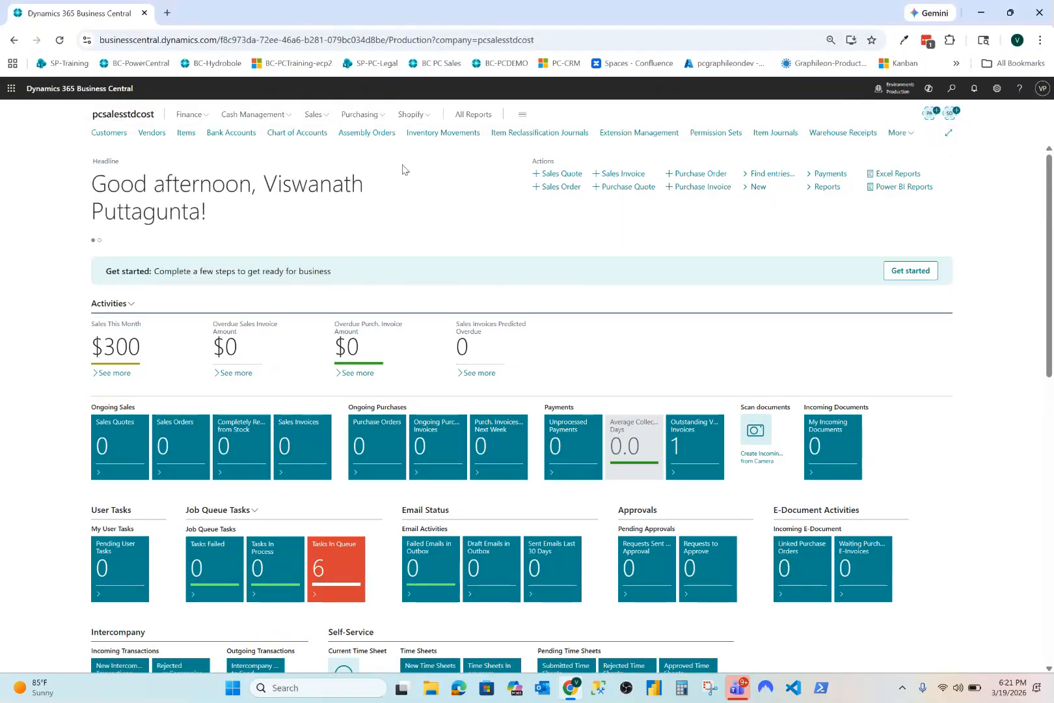
pyautogui.click(571, 189)
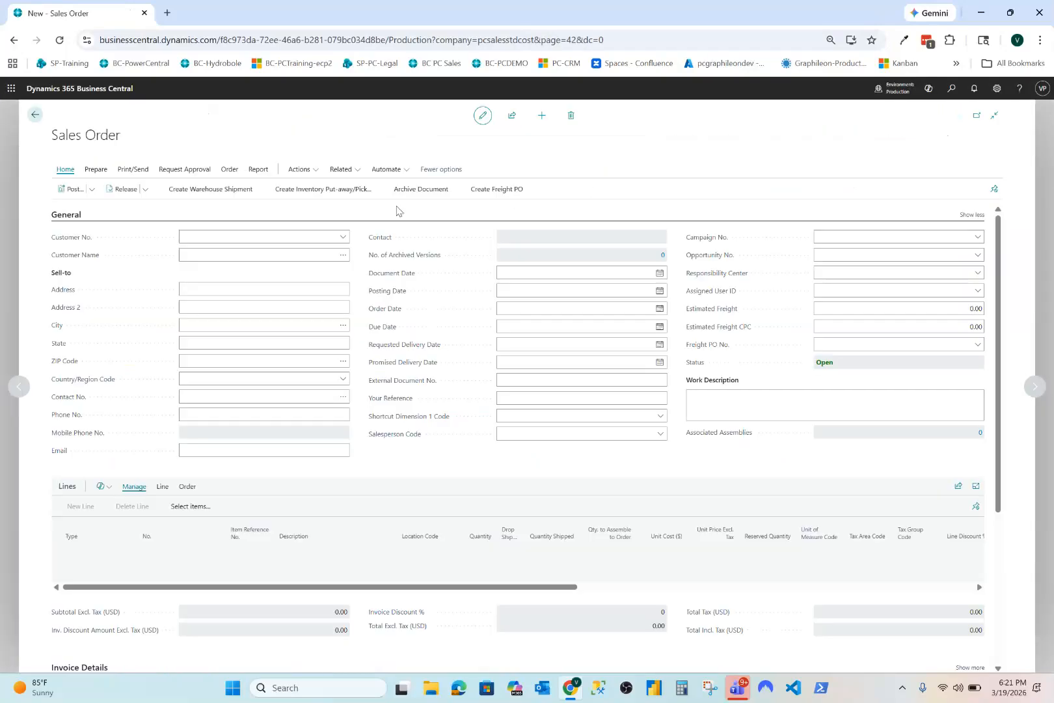
pyautogui.click(231, 250)
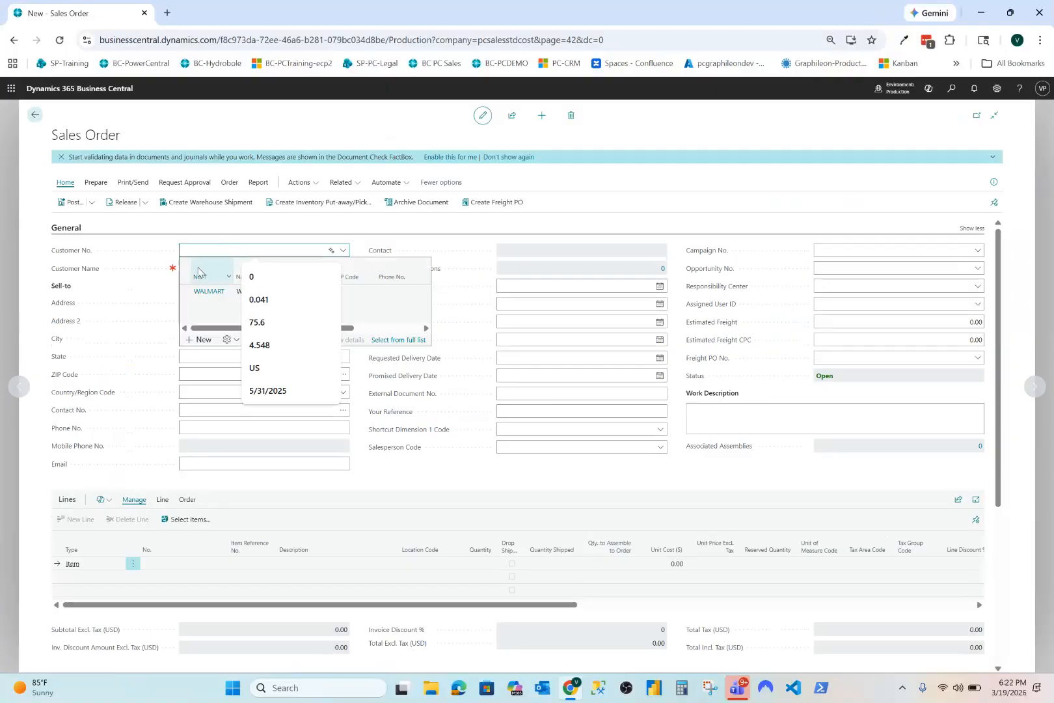
pyautogui.click(213, 291)
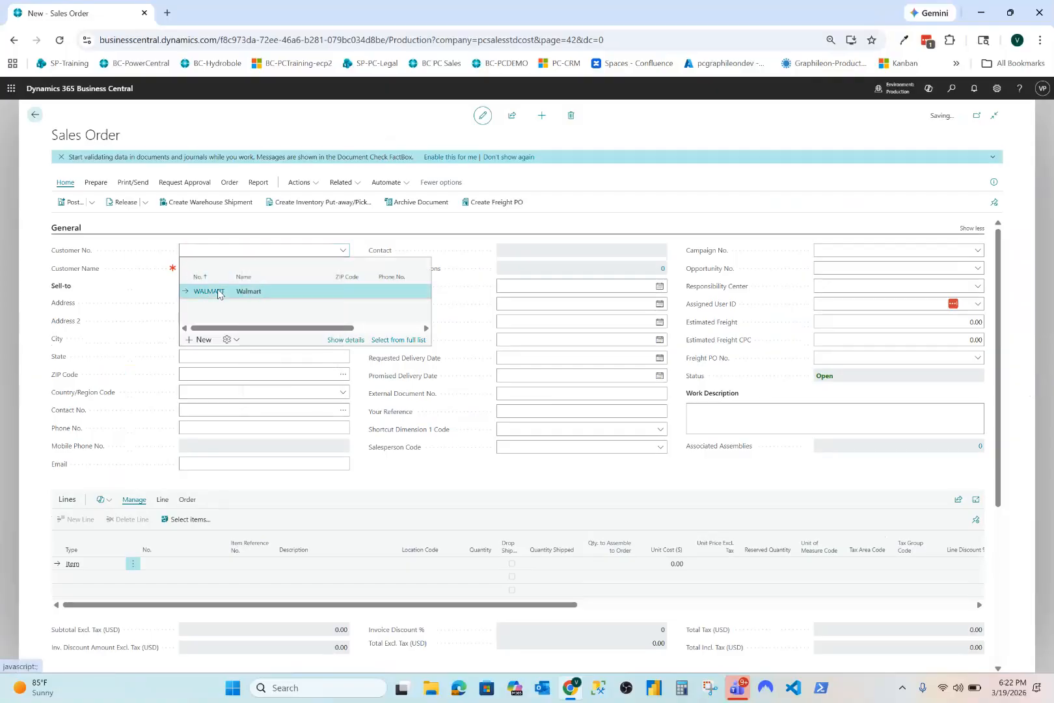
# Set the requested and promised delivery dates to 3/19/2026 and copy the order number without its prefix into External Document No
pyautogui.click(527, 354)
pyautogui.click(562, 433)
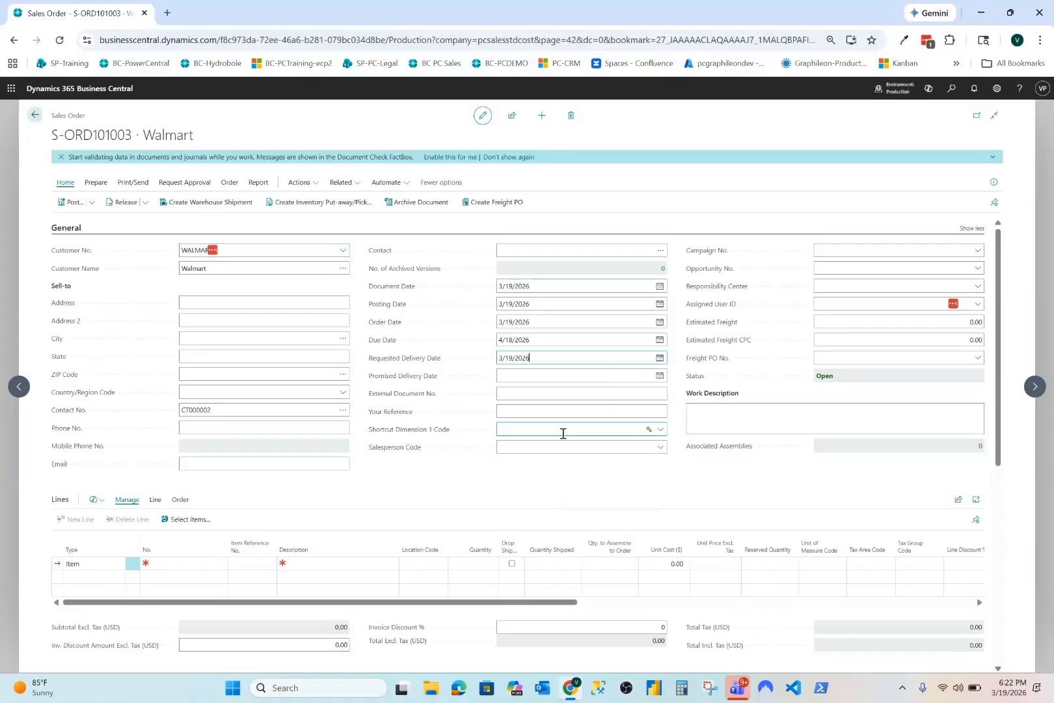
pyautogui.click(555, 372)
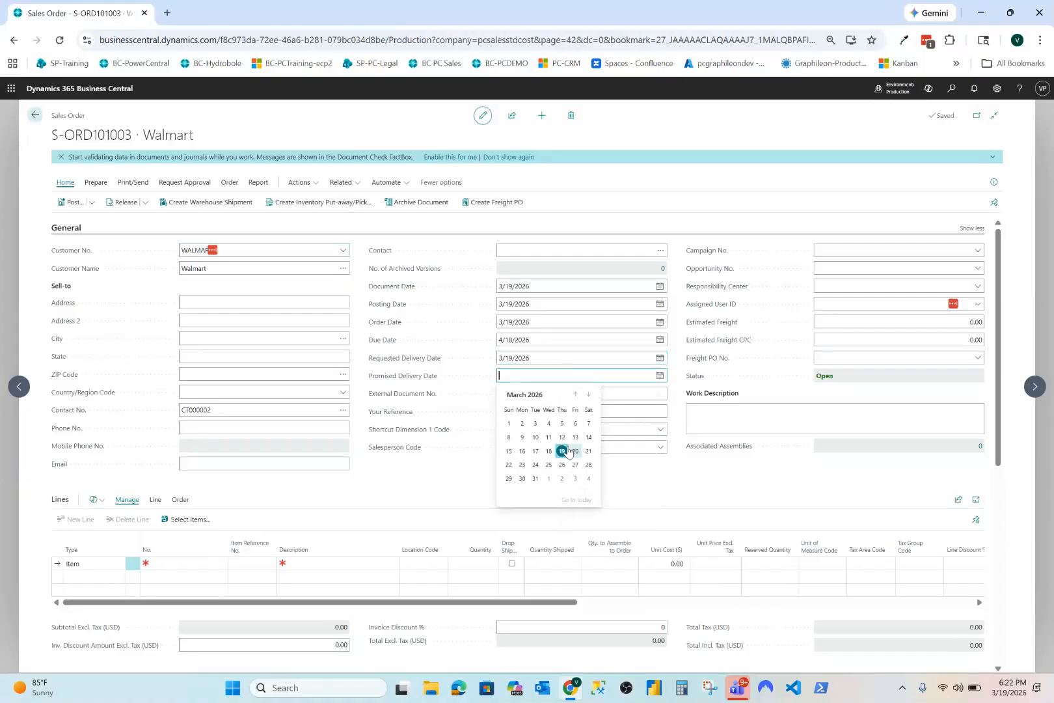
pyautogui.click(562, 451)
pyautogui.doubleClick(101, 138)
pyautogui.hotkey('ctrl', 'c')
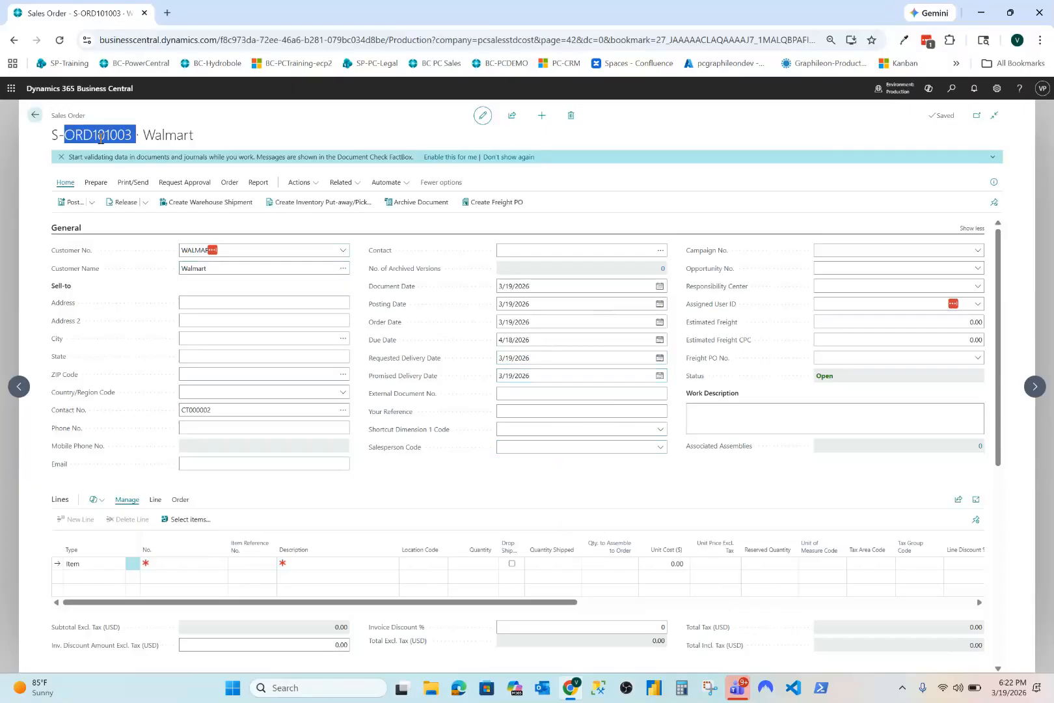
pyautogui.click(536, 395)
pyautogui.hotkey('ctrl', 'v')
# Add a sales line for Shell Pasta, 1 oz using item reference SHELLPASTA1OZ with a quantity of 150
pyautogui.click(254, 564)
pyautogui.click(268, 565)
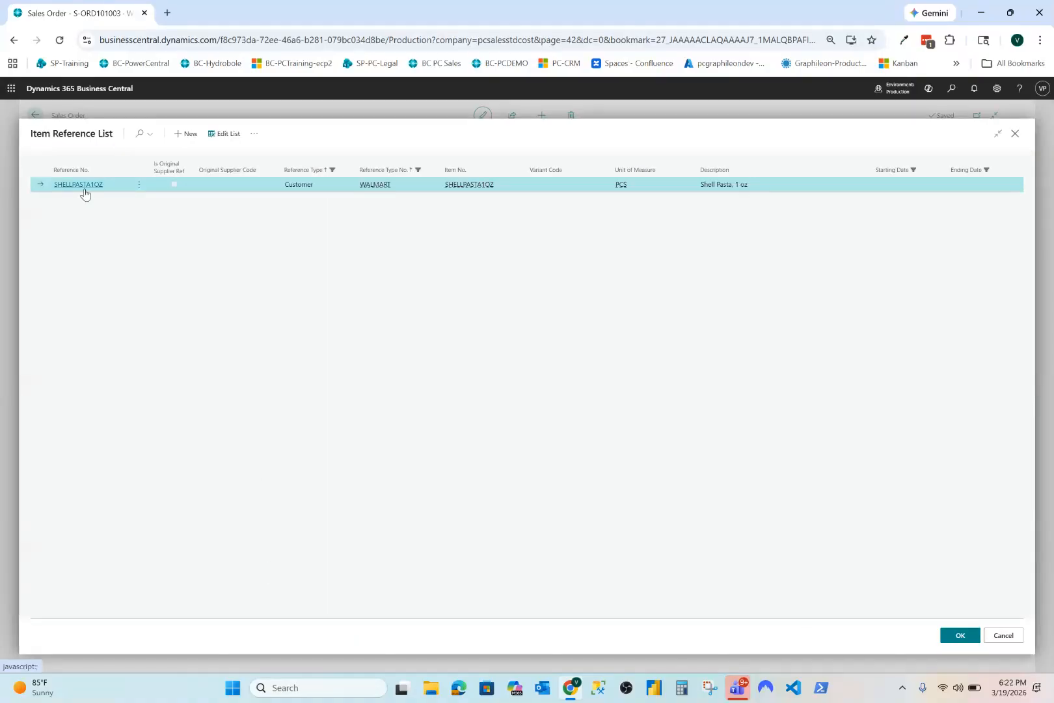
pyautogui.click(474, 564)
pyautogui.write('150')
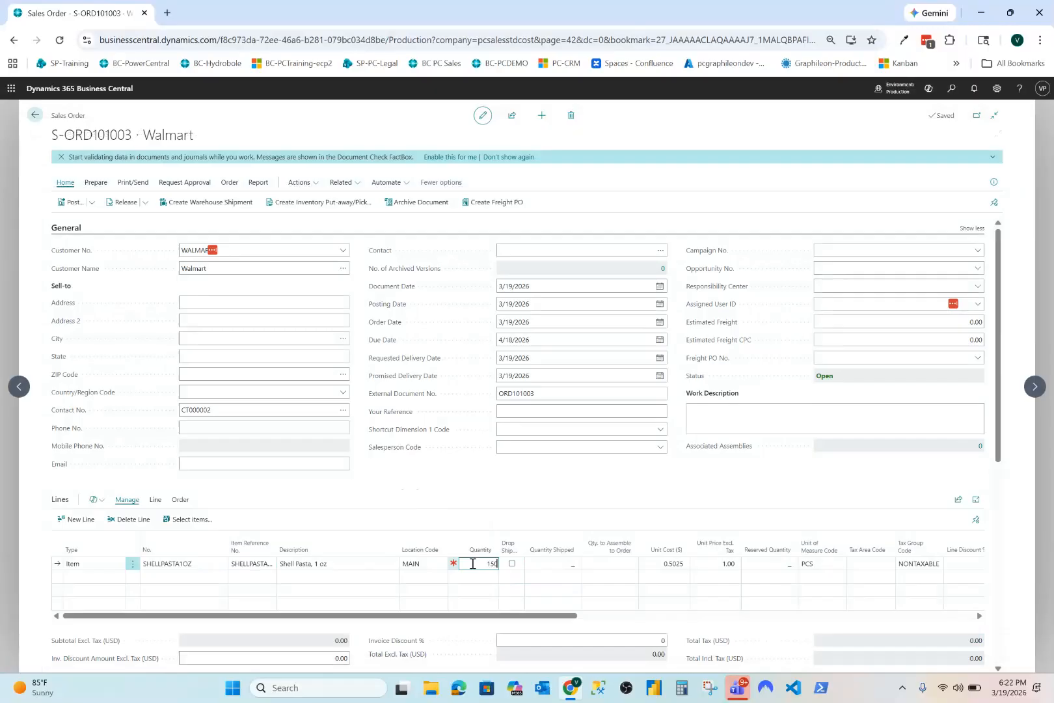
pyautogui.press('Return')
# Create a warehouse shipment from the Walmart sales order and set its line's bin code to FINSTAGING1
pyautogui.click(227, 203)
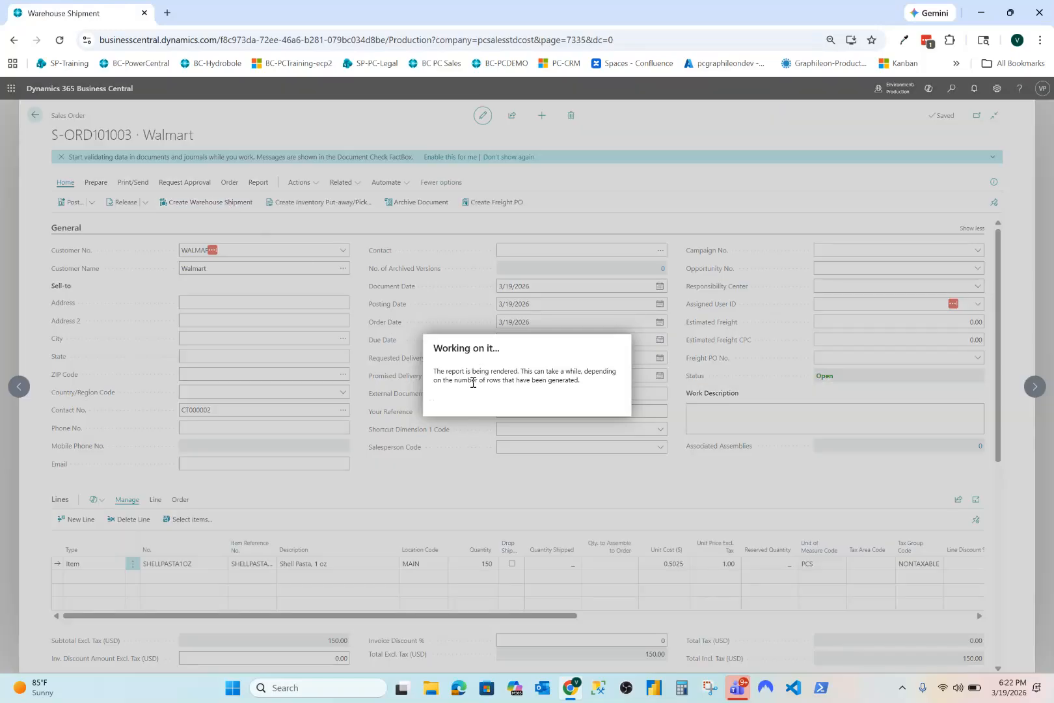
pyautogui.click(610, 411)
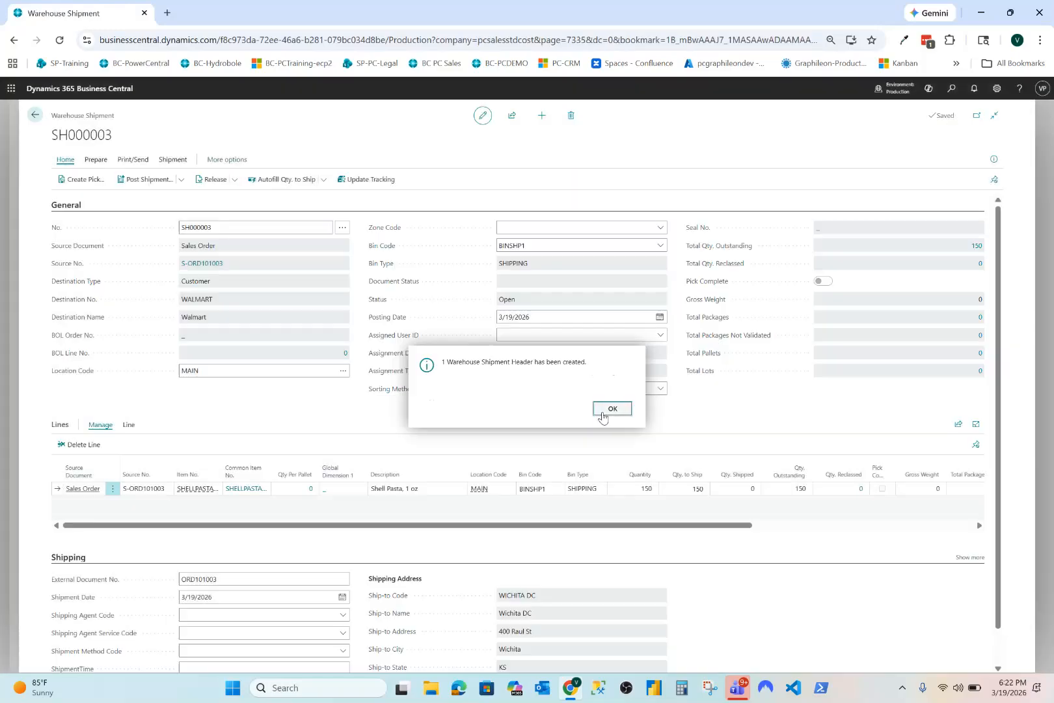
pyautogui.click(542, 490)
pyautogui.write('fin')
pyautogui.press('Tab')
# Assign lot 03192607 to the Shell Pasta, 1 oz shipment line in its item tracking lines
pyautogui.click(128, 426)
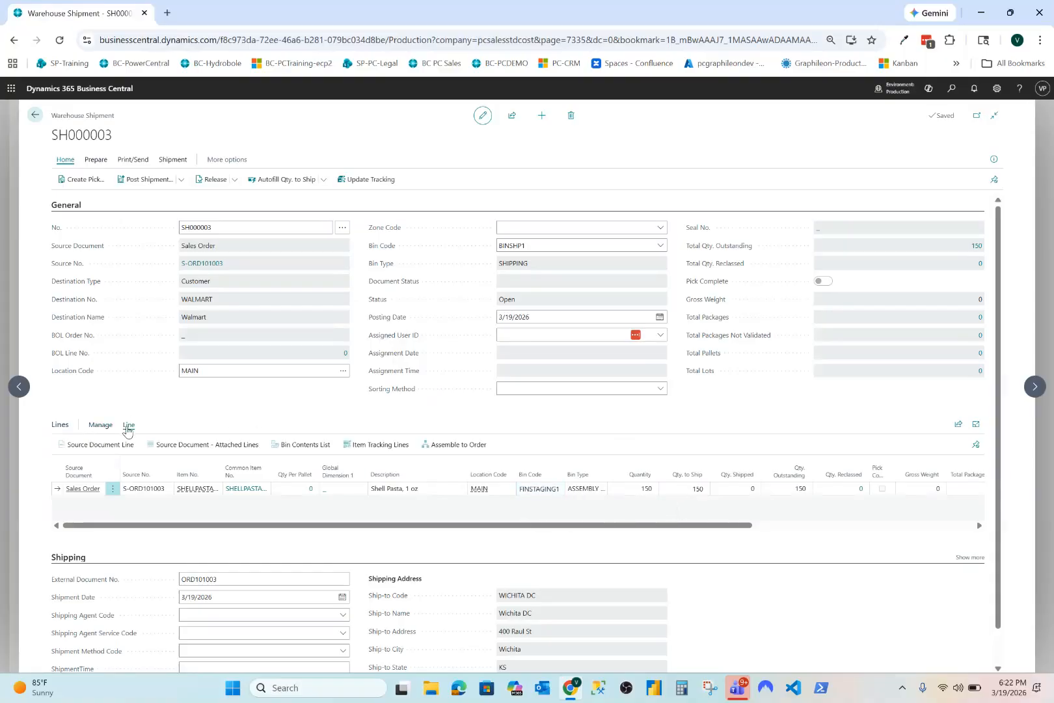
pyautogui.click(412, 443)
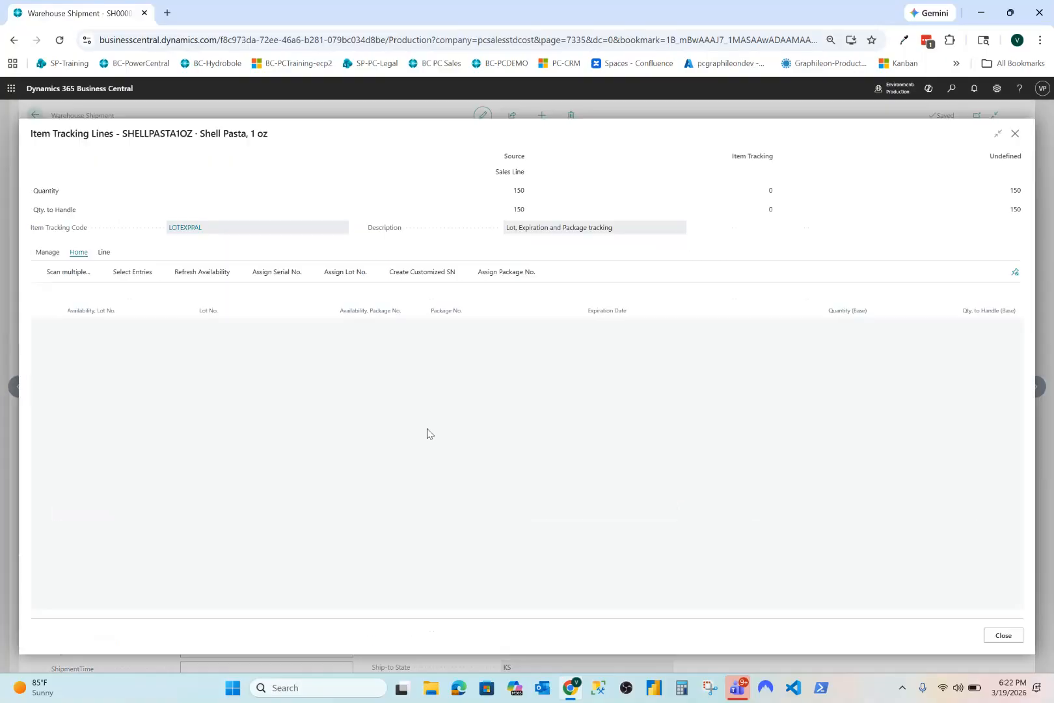
pyautogui.click(259, 324)
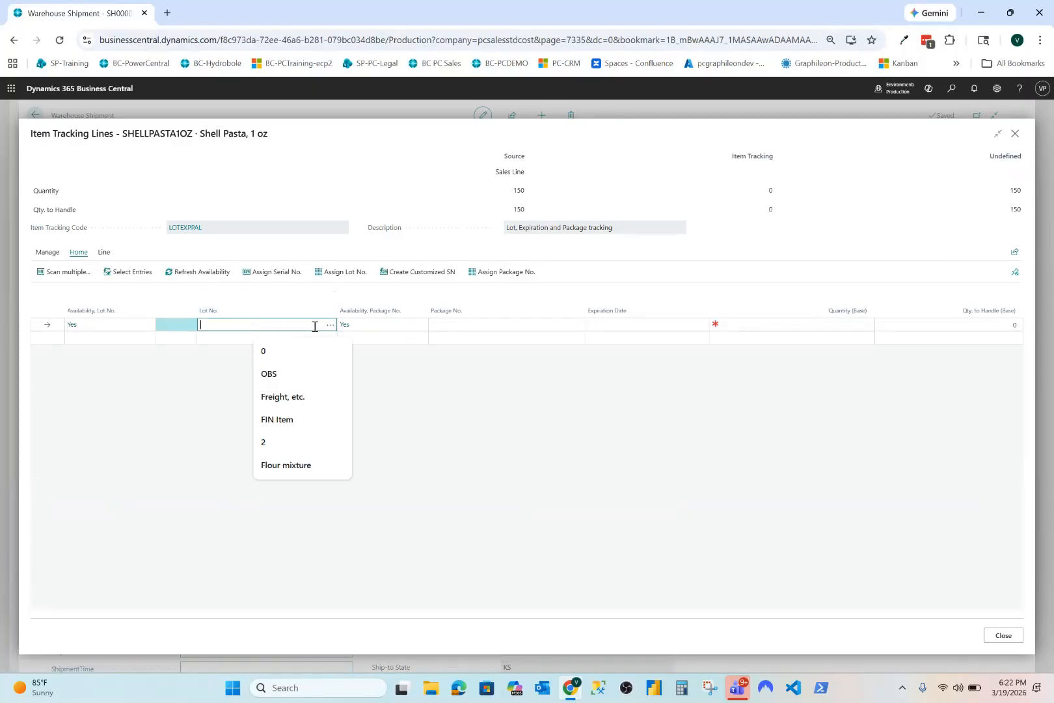
pyautogui.click(330, 325)
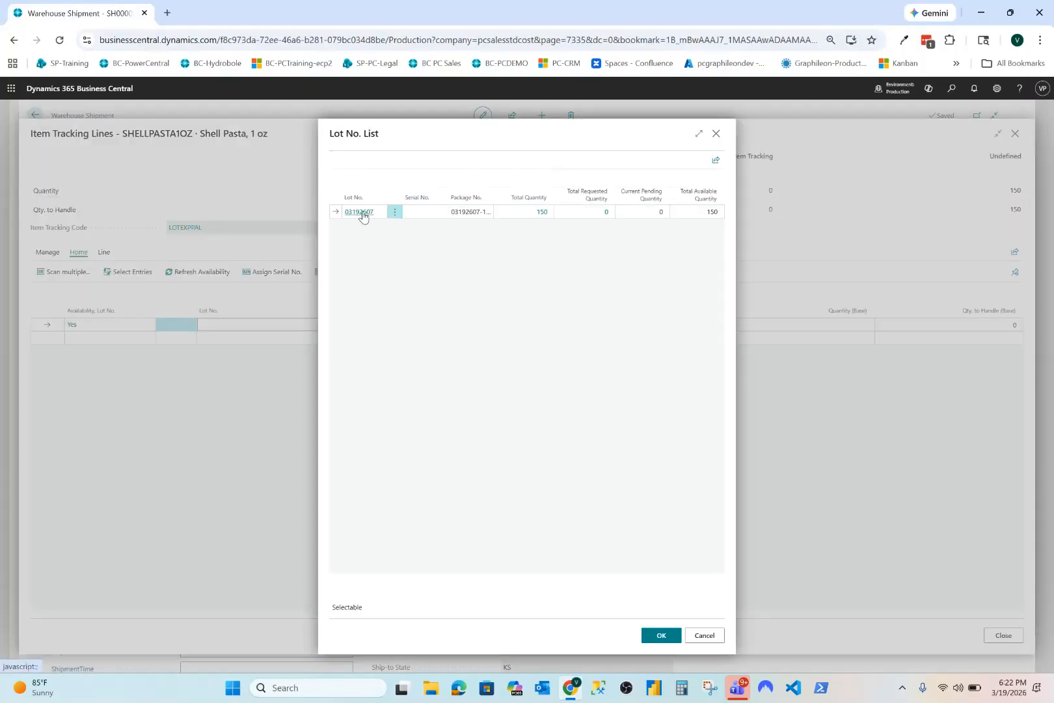
pyautogui.click(362, 213)
pyautogui.click(1006, 637)
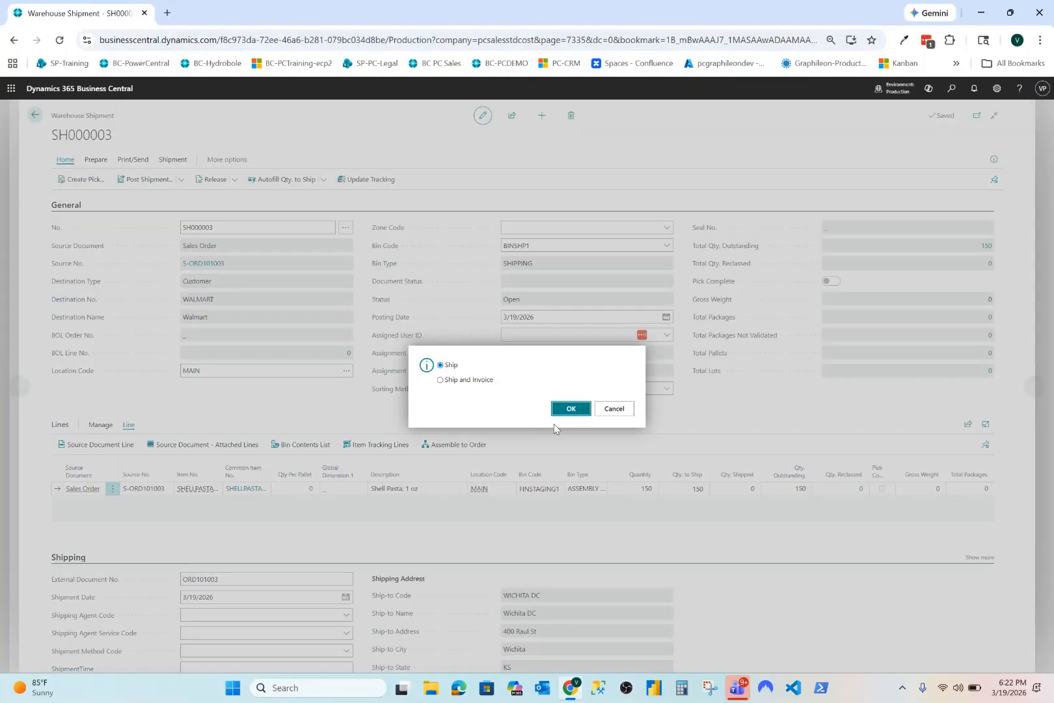
# Post the warehouse shipment with the Ship option and return to the sales order
pyautogui.click(561, 412)
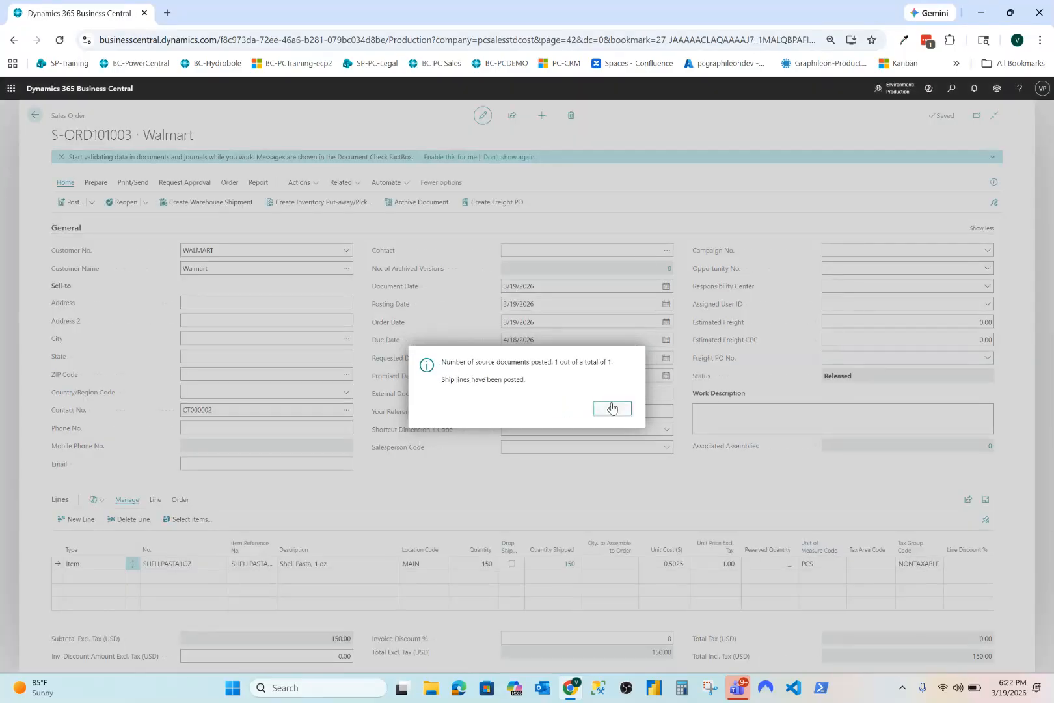
pyautogui.click(611, 408)
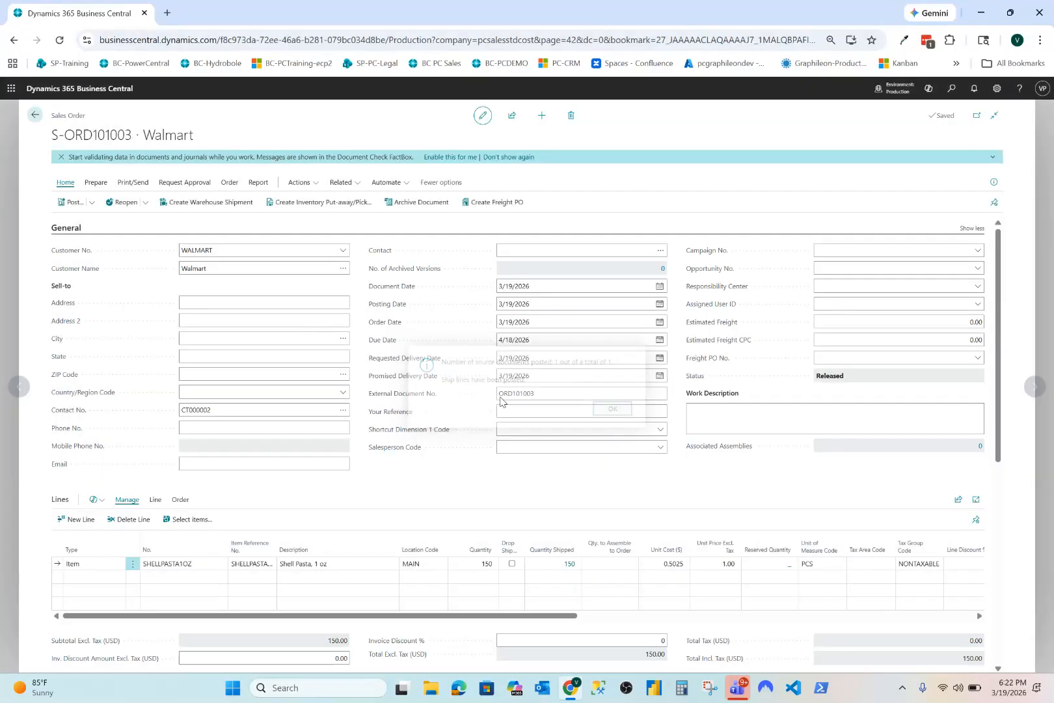
# Post the Walmart sales order with the Ship and Invoice option and decline opening the posted invoice
pyautogui.click(70, 202)
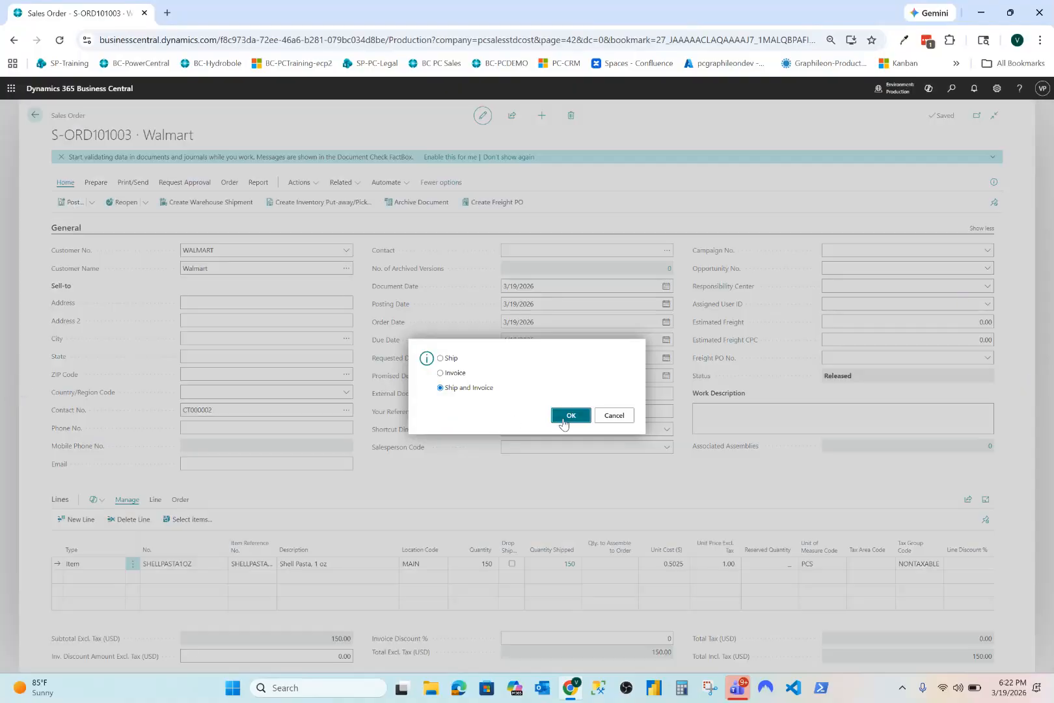
pyautogui.click(564, 422)
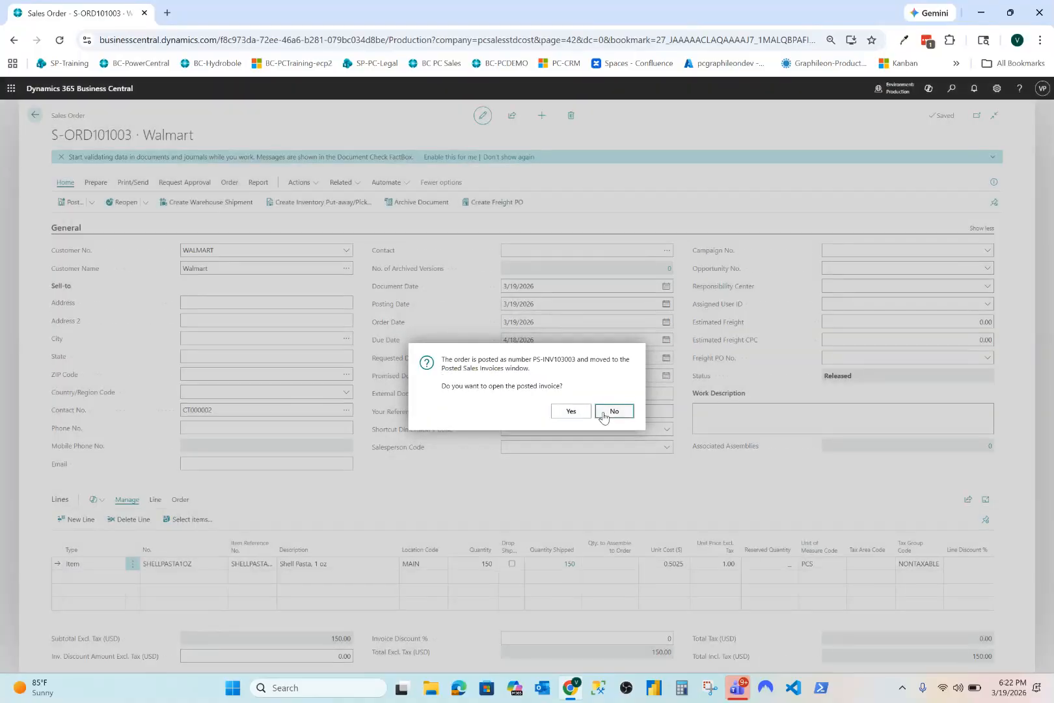
pyautogui.click(607, 416)
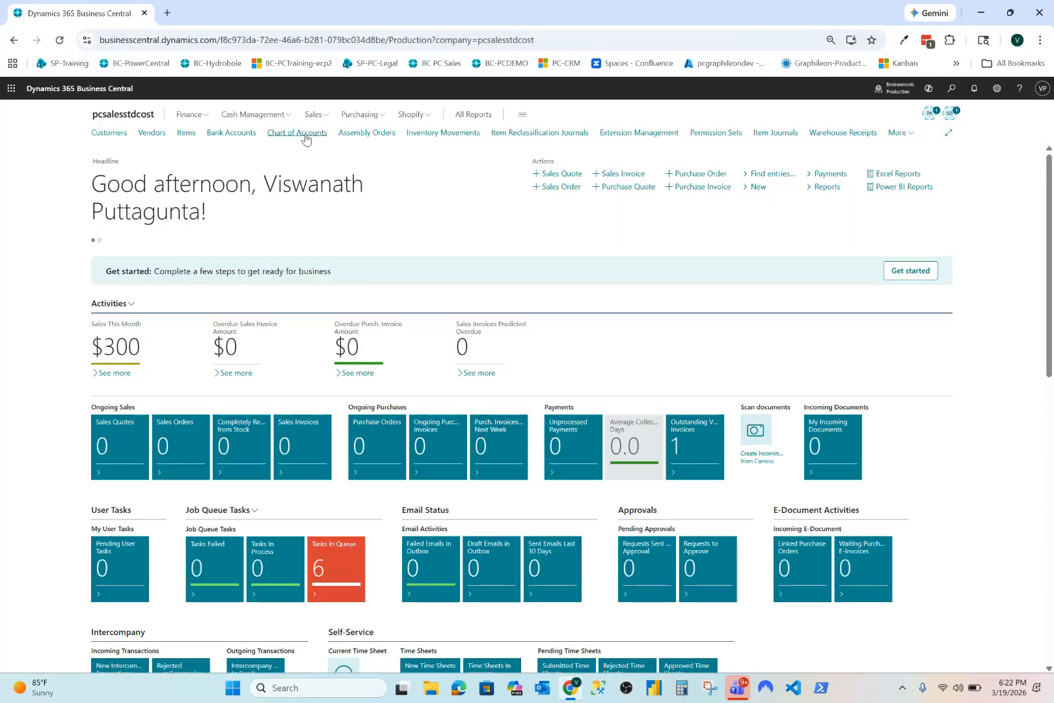
# Switch to the Standard Costing document and review the expected inventory and COGS FIN entries in the Step 3: Sell Finished Item table
pyautogui.press('ctrl+super+Left')
pyautogui.scroll(-2, 409, 470)
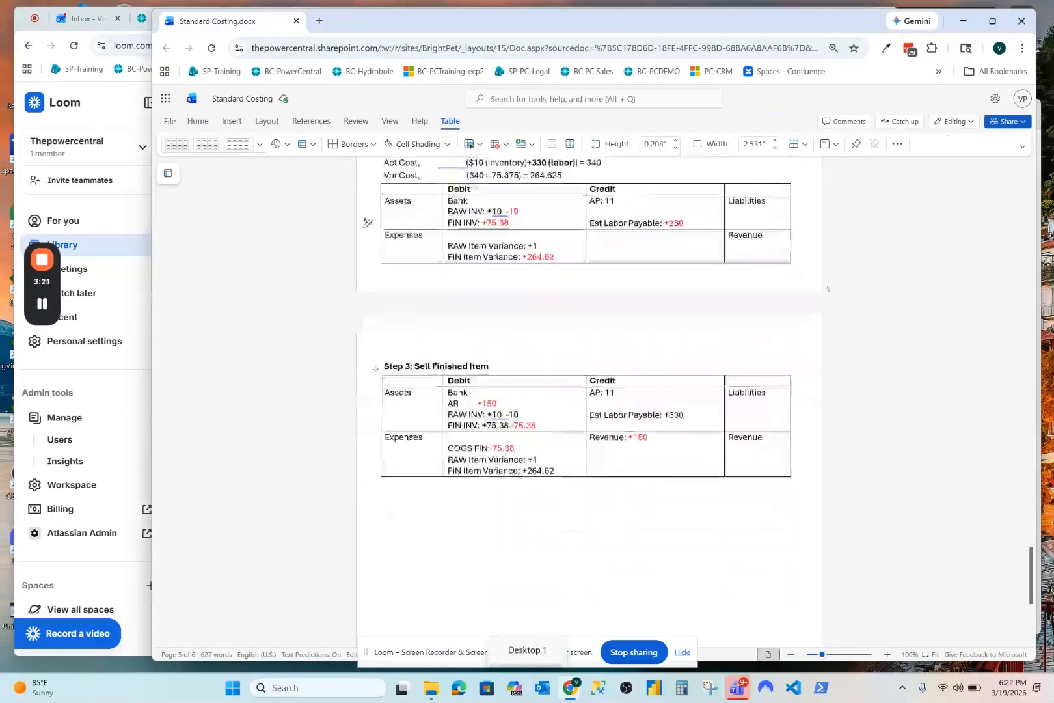
pyautogui.click(540, 425)
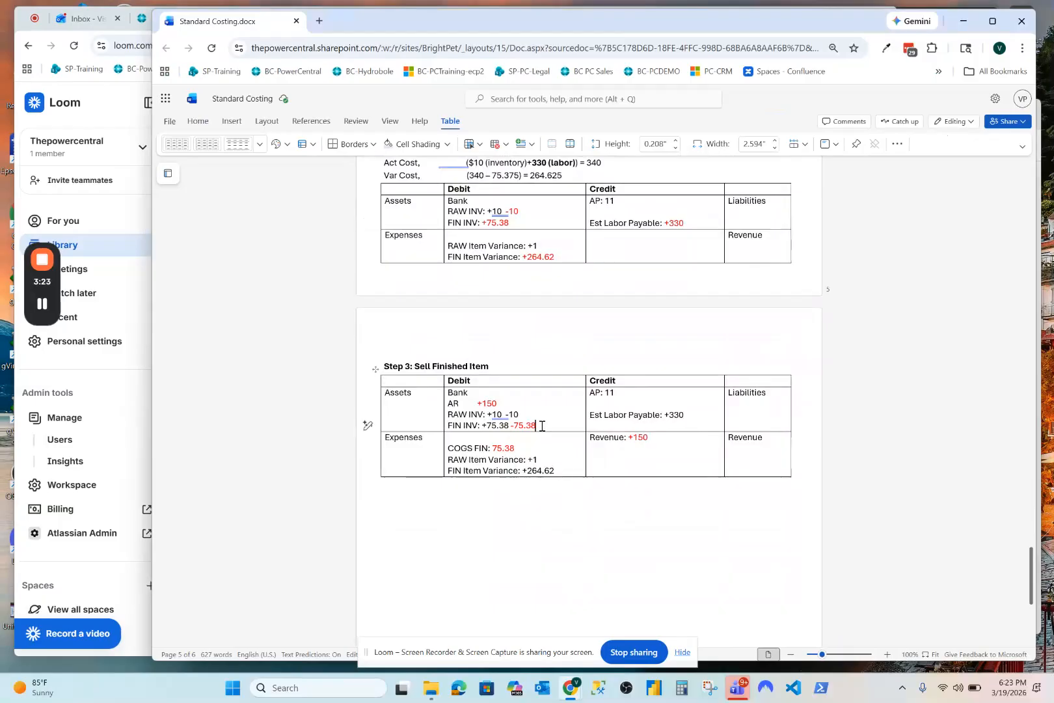
pyautogui.moveTo(537, 427); pyautogui.dragTo(480, 426)
pyautogui.doubleClick(468, 416)
pyautogui.click(472, 425)
pyautogui.moveTo(517, 450); pyautogui.dragTo(486, 450)
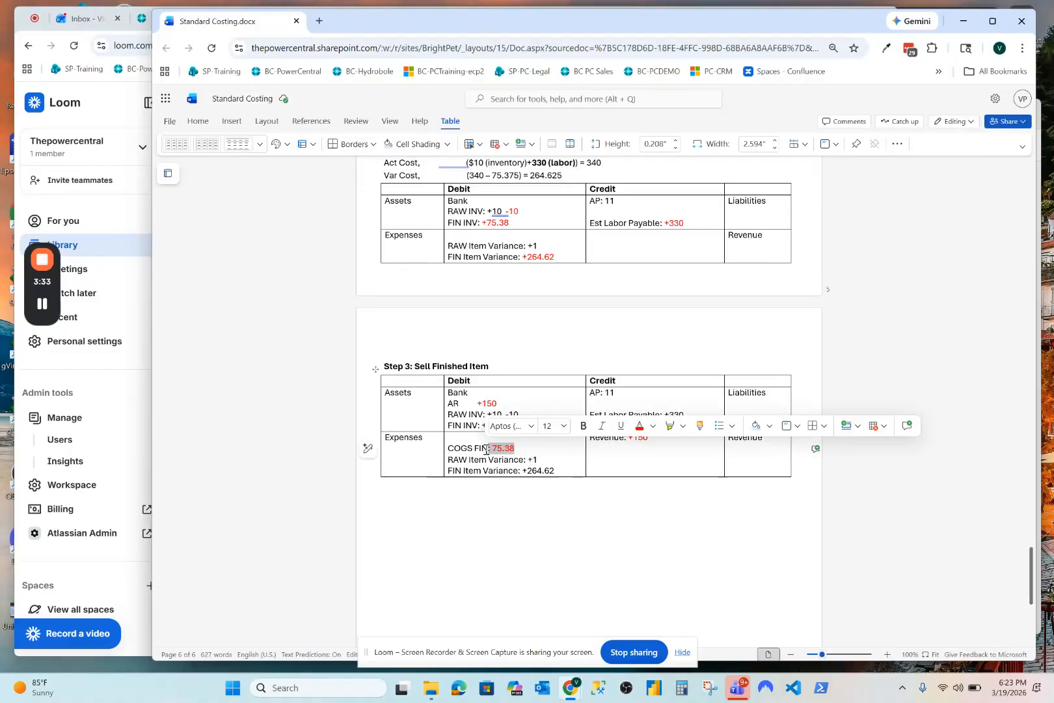
# Return to Business Central, open the Chart of Accounts and check the RAW ITEMS and FIN ITEMS inventory accounts
pyautogui.press('ctrl+super+Right')
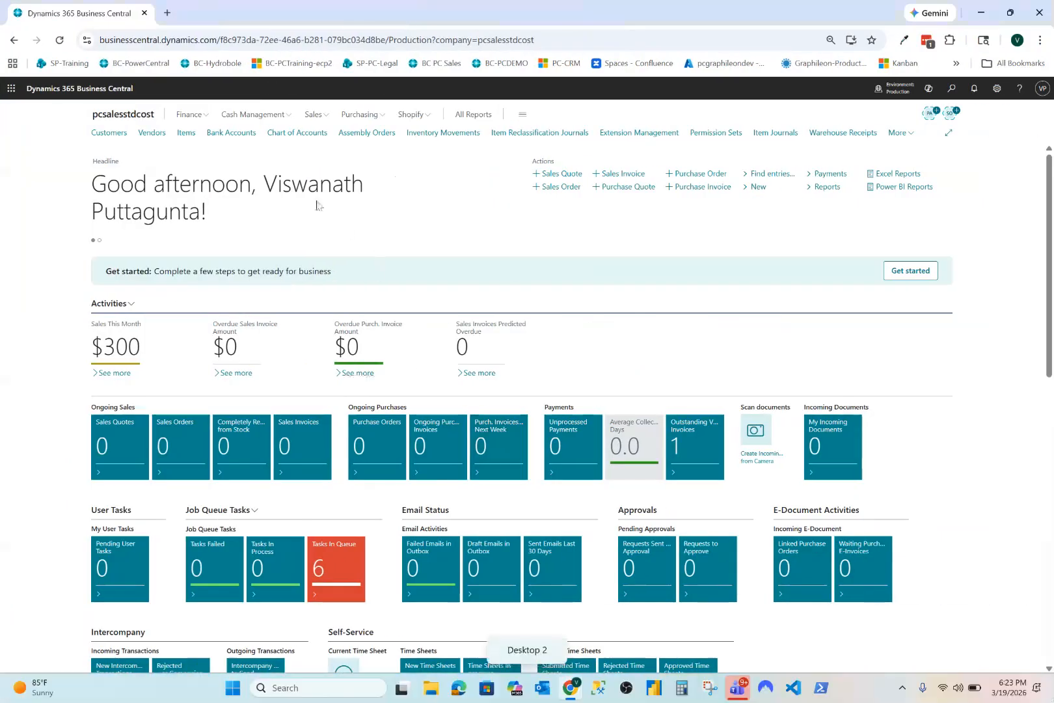
pyautogui.click(297, 133)
pyautogui.click(195, 137)
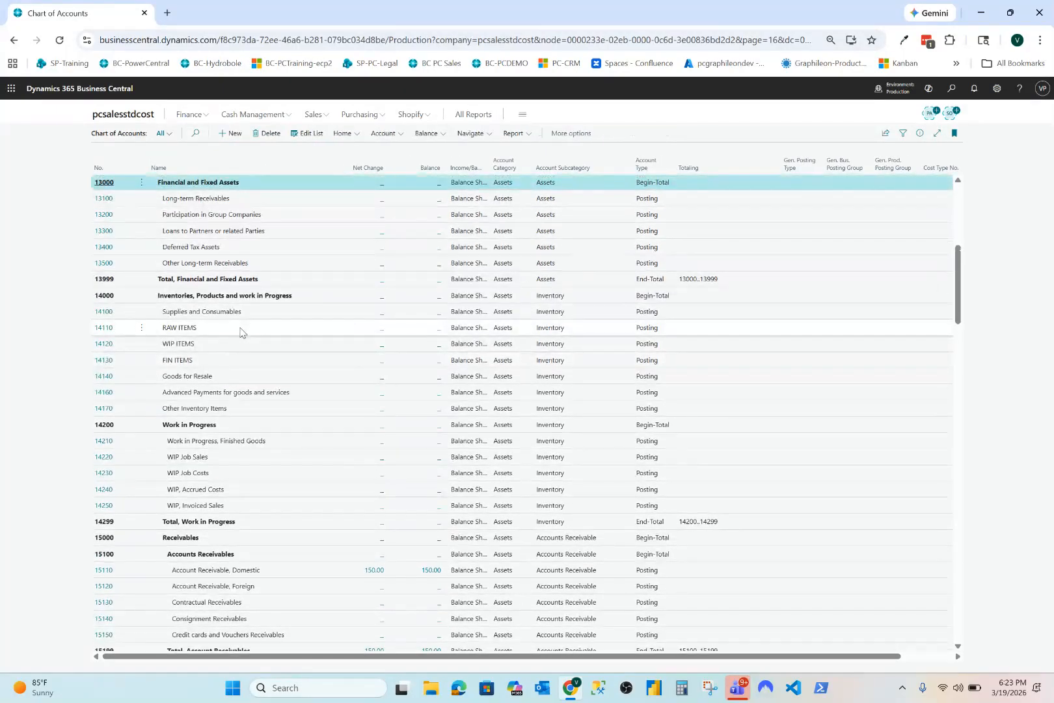
pyautogui.click(240, 332)
pyautogui.click(287, 371)
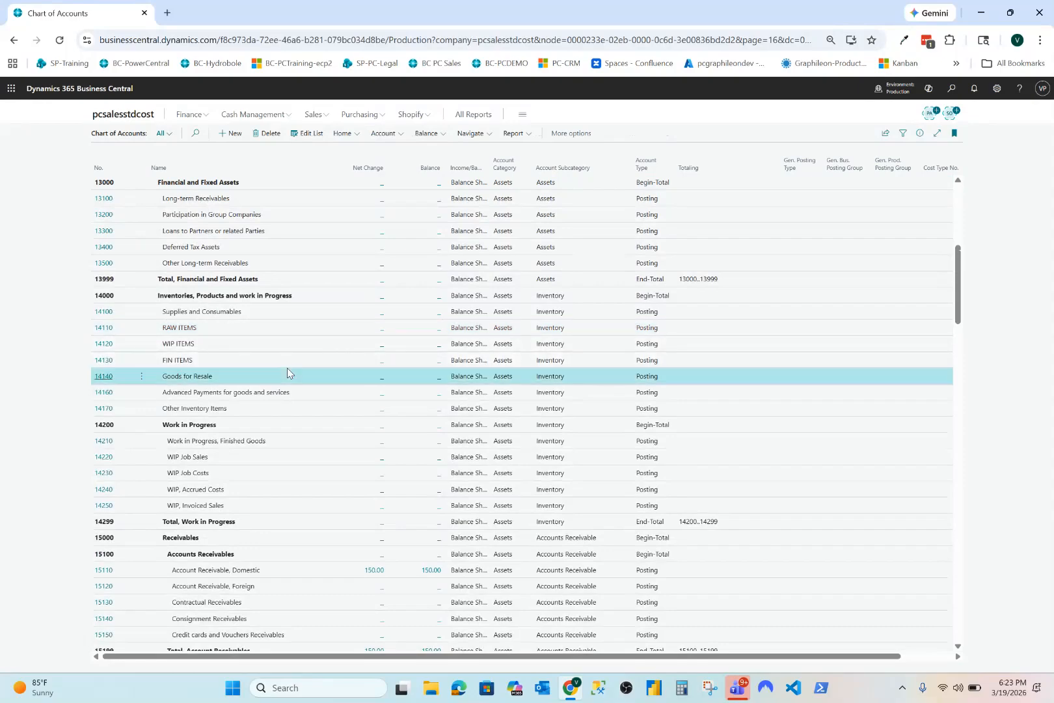
pyautogui.click(276, 362)
# Compare the Step 3 asset entries in the Standard Costing document with the Account Receivable, Domestic account in the Chart of Accounts
pyautogui.press('ctrl+super+Left')
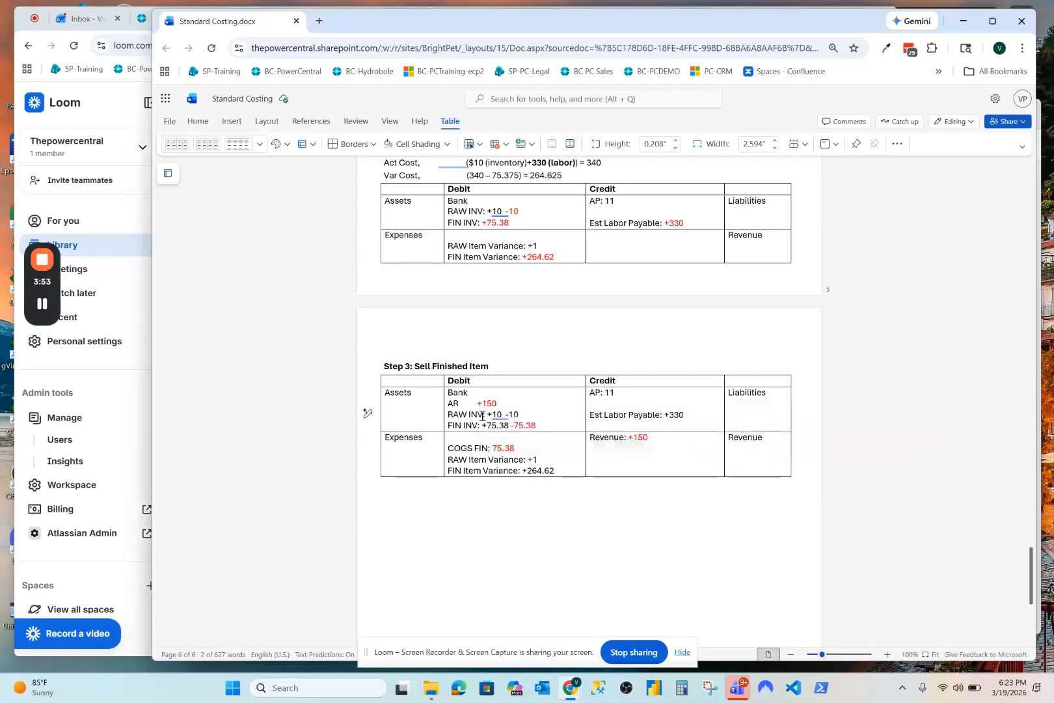
pyautogui.moveTo(479, 415); pyautogui.dragTo(535, 422)
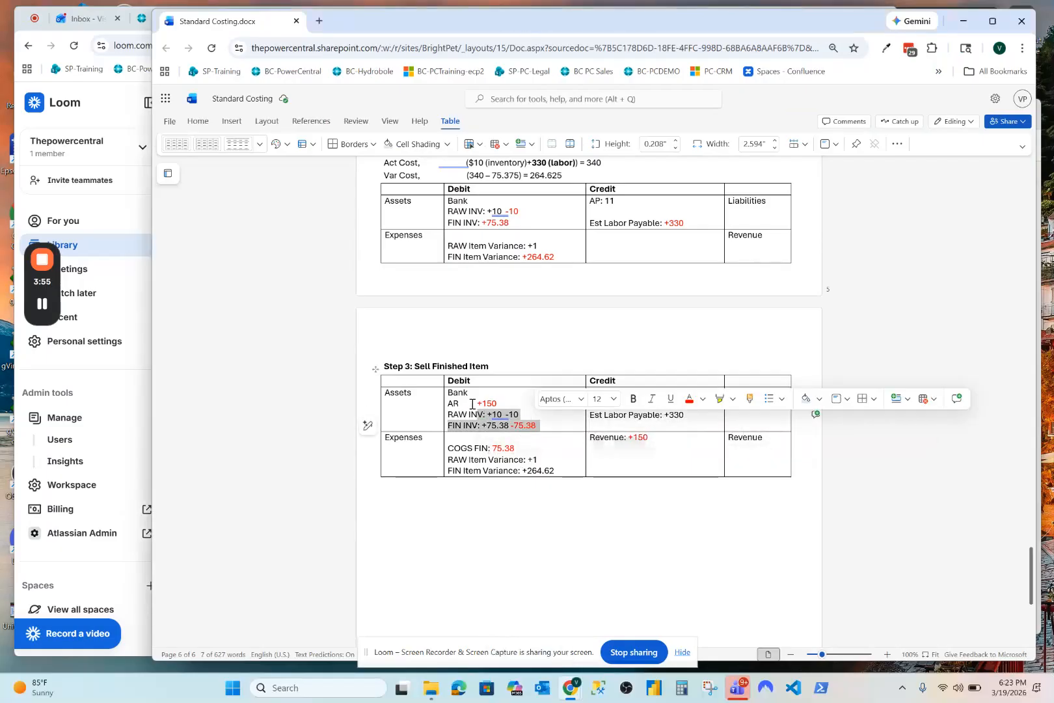
pyautogui.press('ctrl+super+Right')
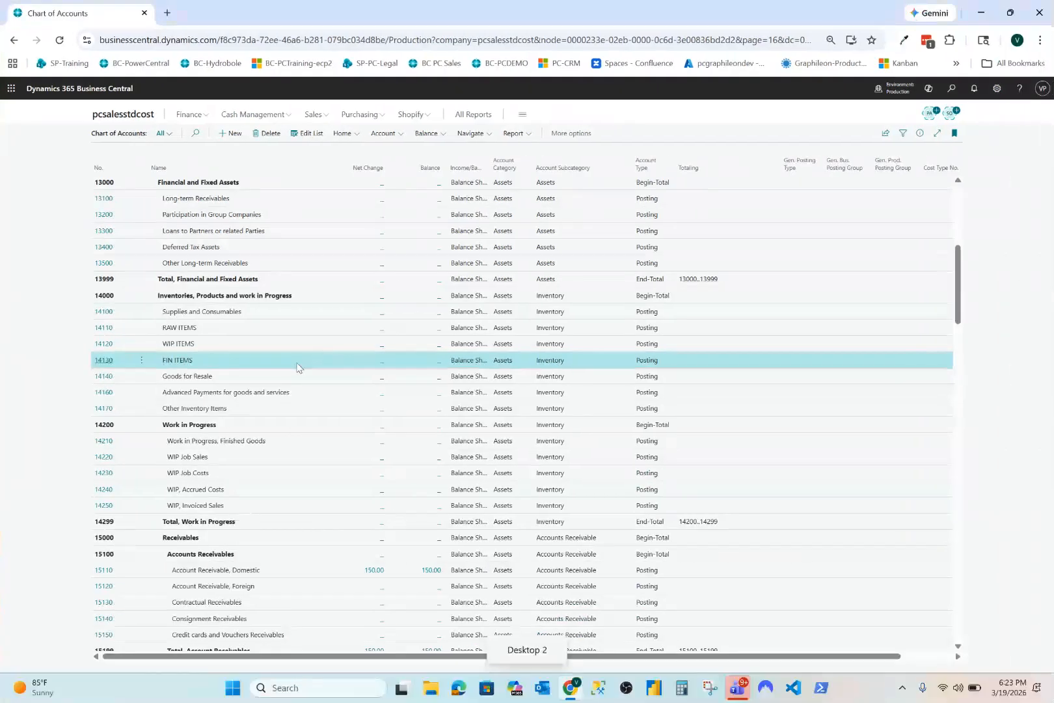
pyautogui.scroll(1, 297, 367)
pyautogui.scroll(-4, 299, 369)
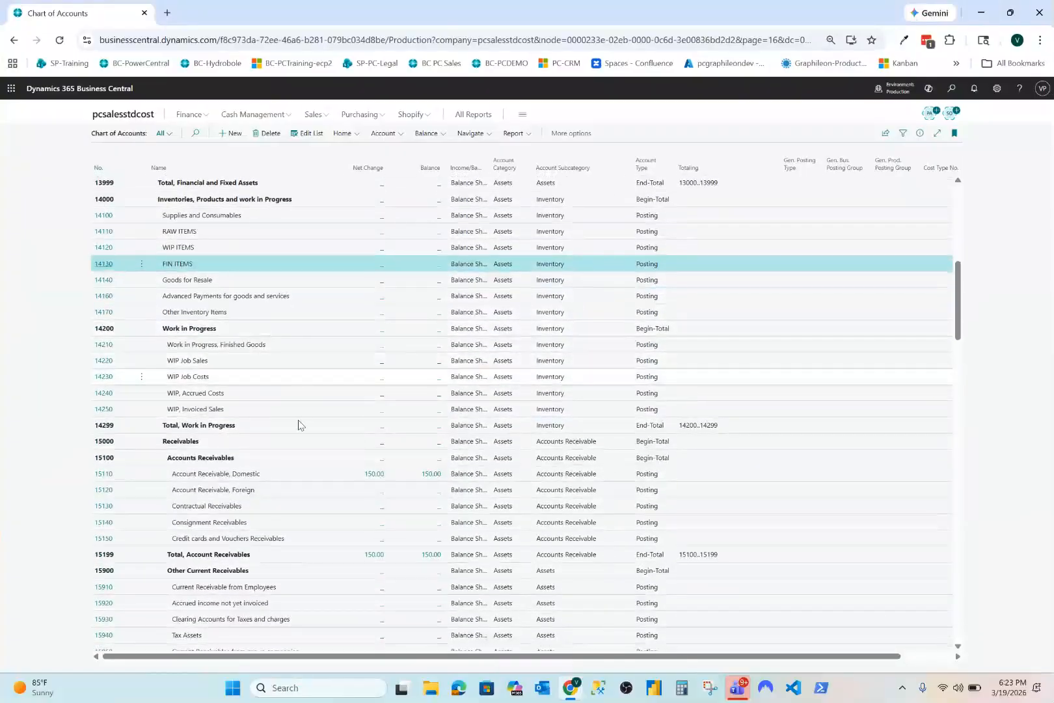
pyautogui.click(266, 474)
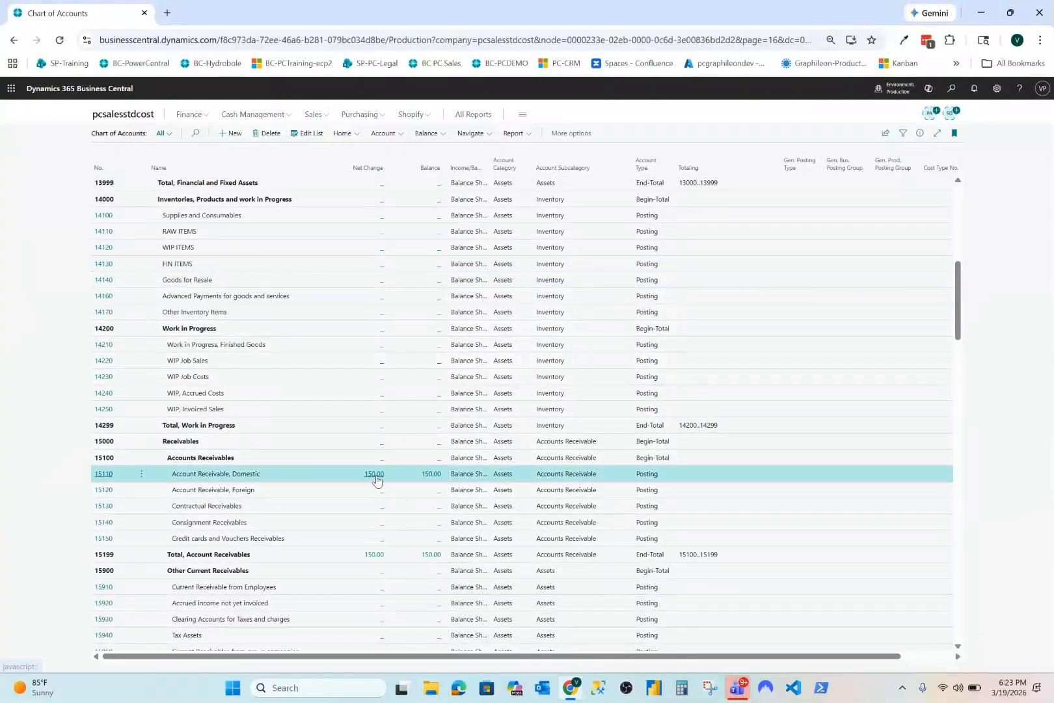
# Compare the COGS FIN entry in the Standard Costing document with the Cost of FINITEM account in Business Central's Chart of Accounts
pyautogui.press('ctrl+super+Left')
pyautogui.click(541, 421)
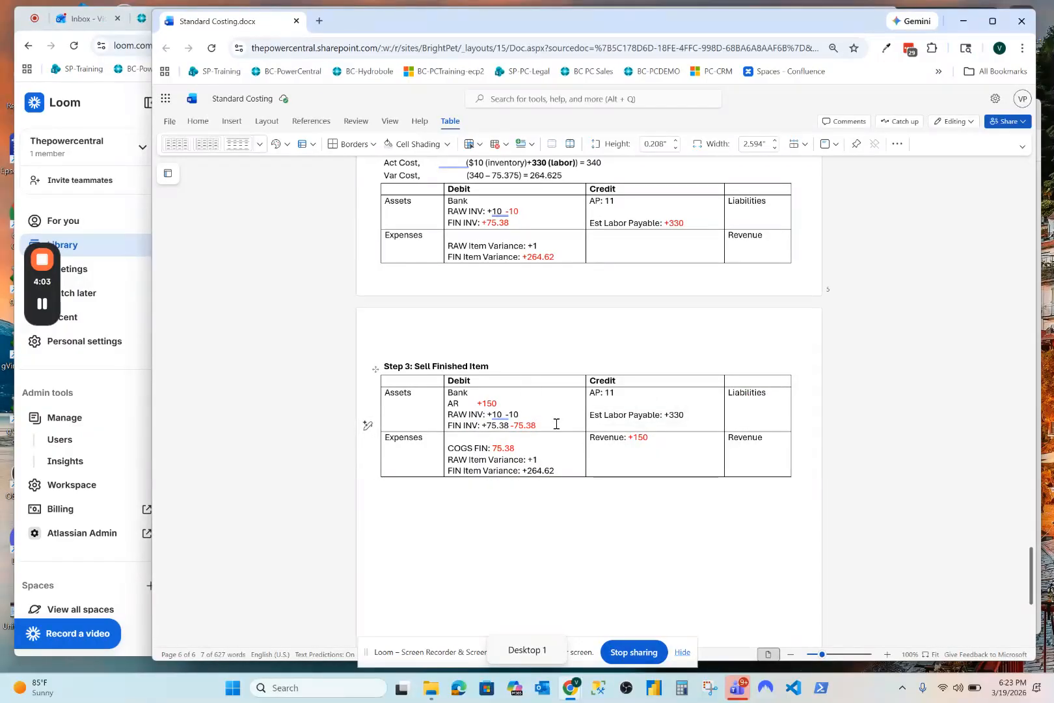
pyautogui.moveTo(518, 450); pyautogui.dragTo(449, 451)
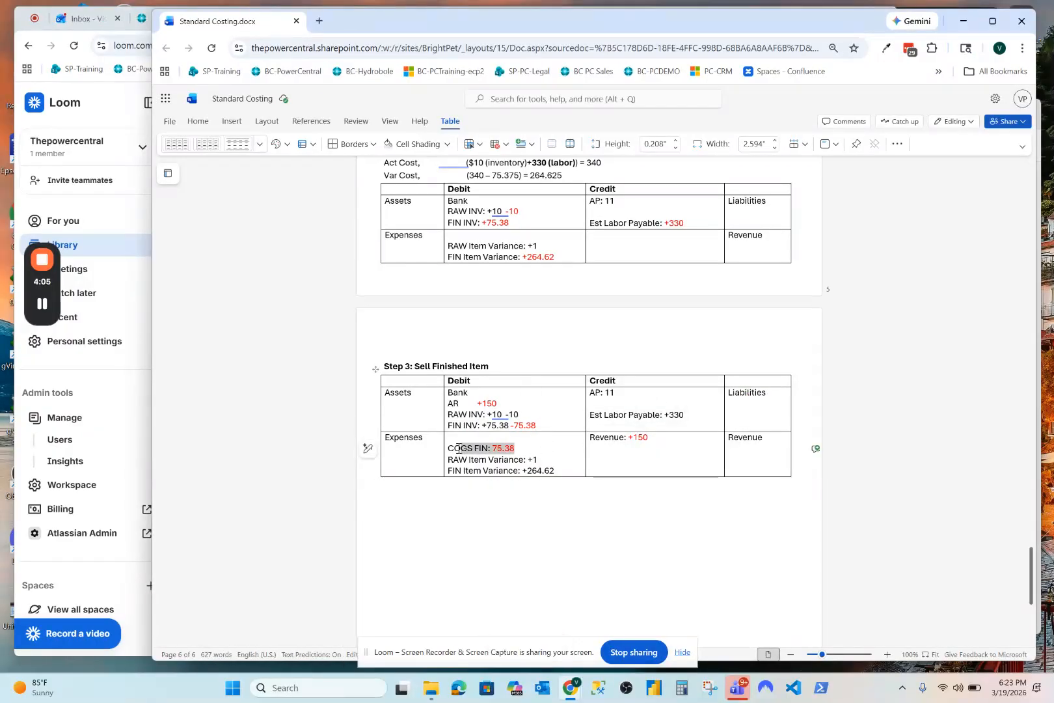
pyautogui.press('ctrl+super+Right')
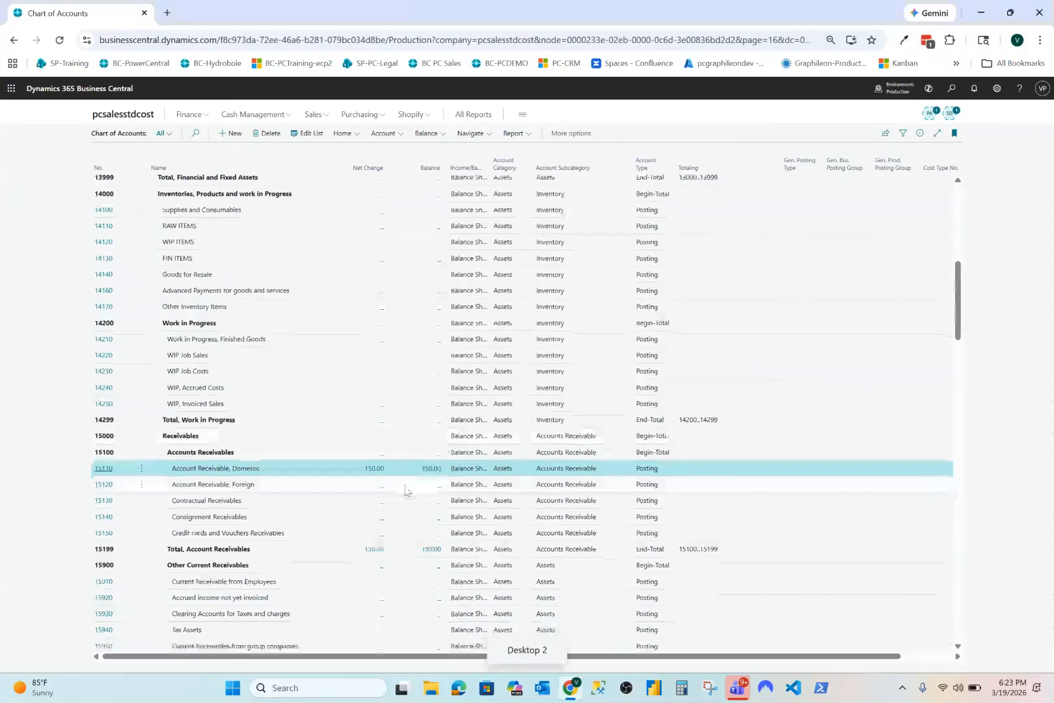
pyautogui.scroll(-10, 405, 488)
pyautogui.scroll(-20, 404, 489)
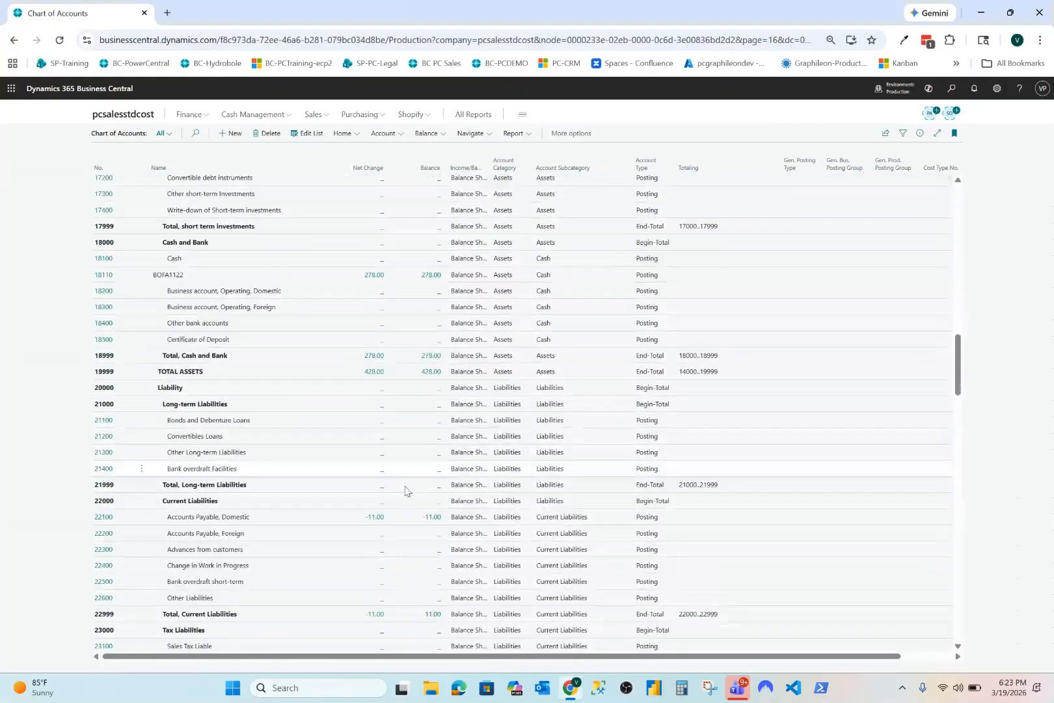
pyautogui.scroll(-15, 404, 489)
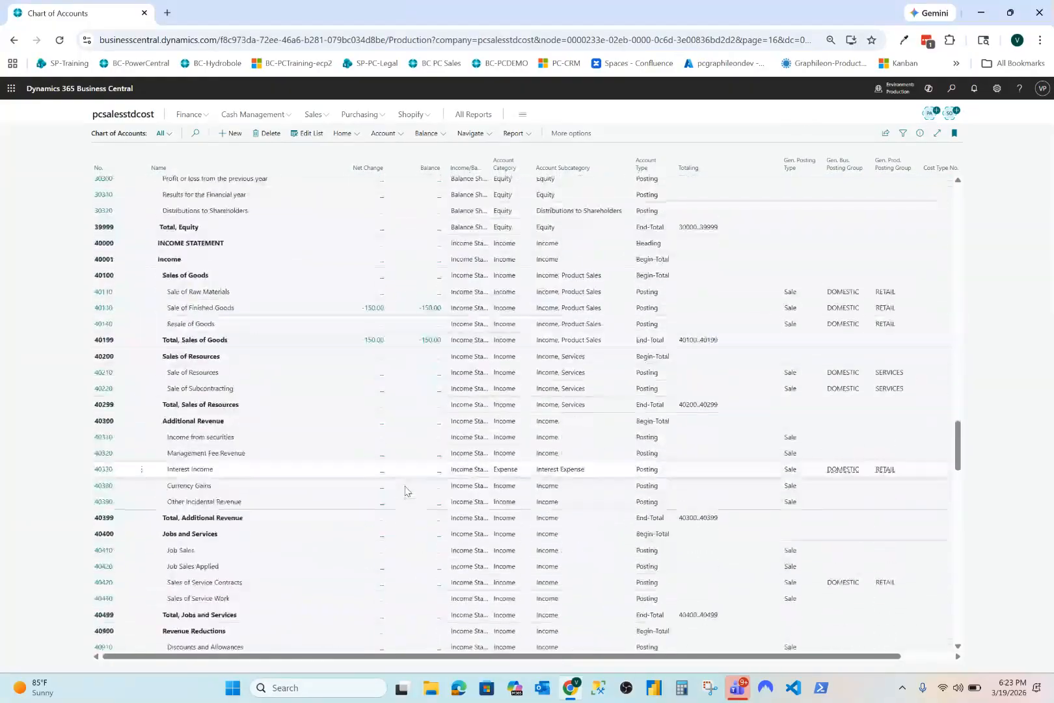
pyautogui.scroll(-3, 405, 489)
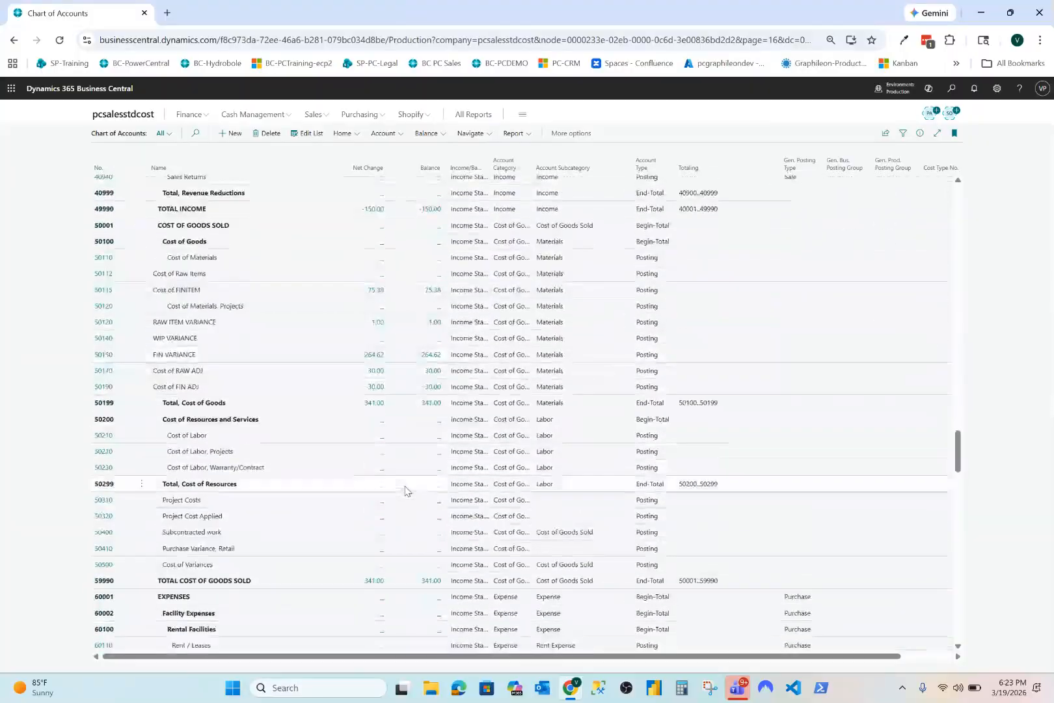
pyautogui.click(283, 388)
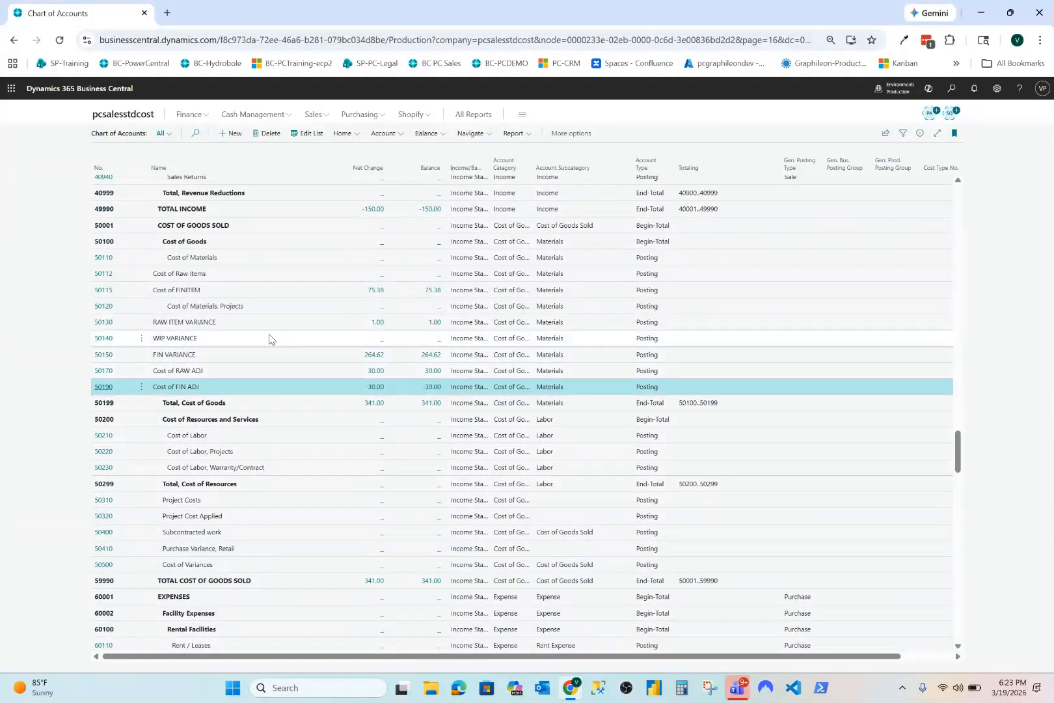
pyautogui.click(259, 293)
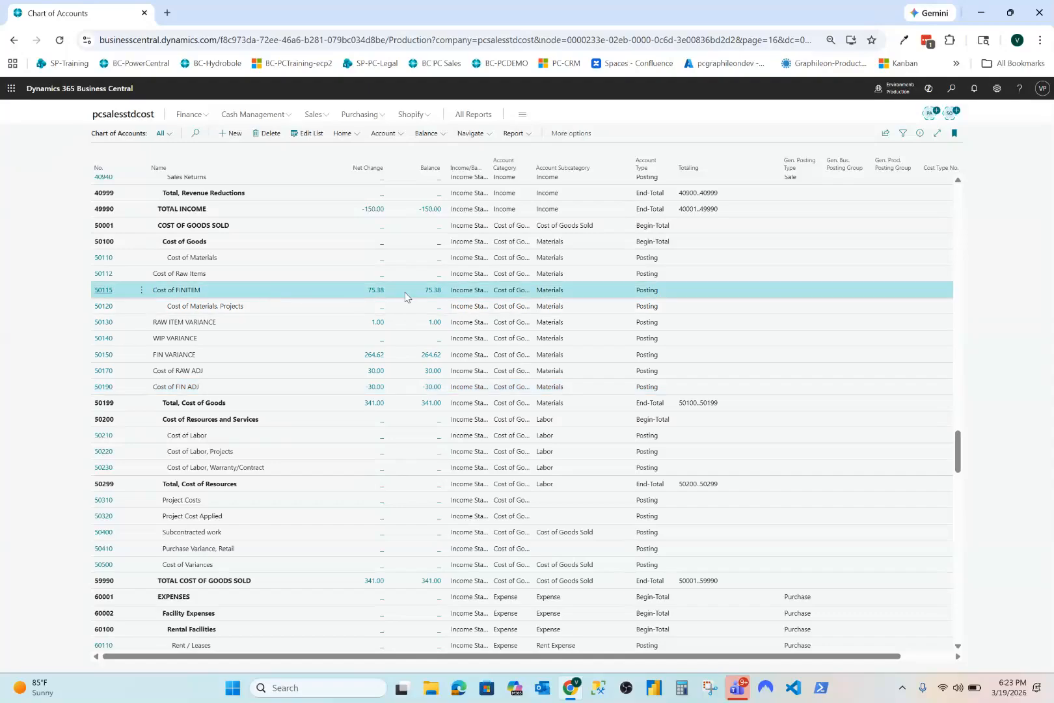
# Switch back to the Standard Costing document and review the Step 2: Manufacture Finished Item calculations above the sales table
pyautogui.hotkey('alt', 'Tab')
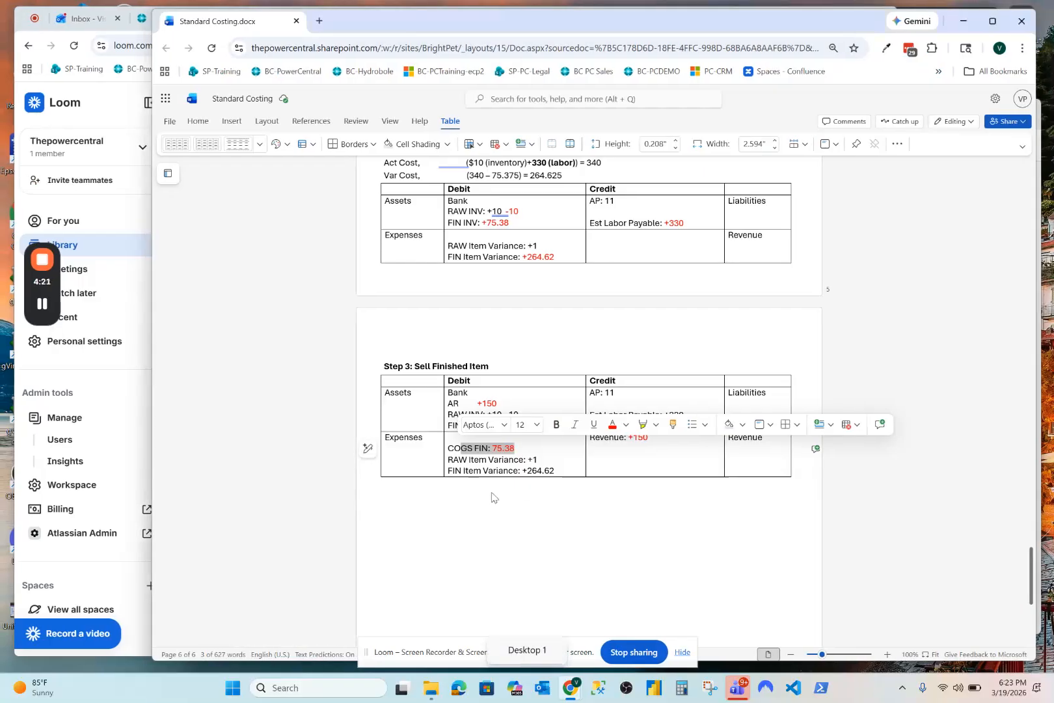
pyautogui.click(564, 499)
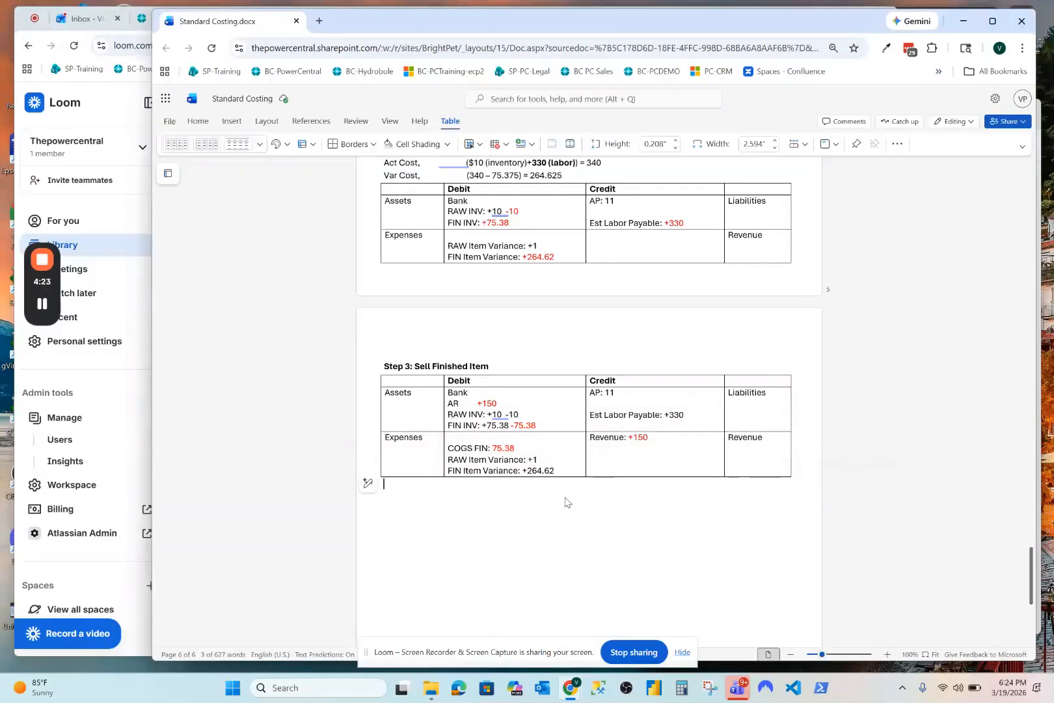
pyautogui.scroll(3, 625, 433)
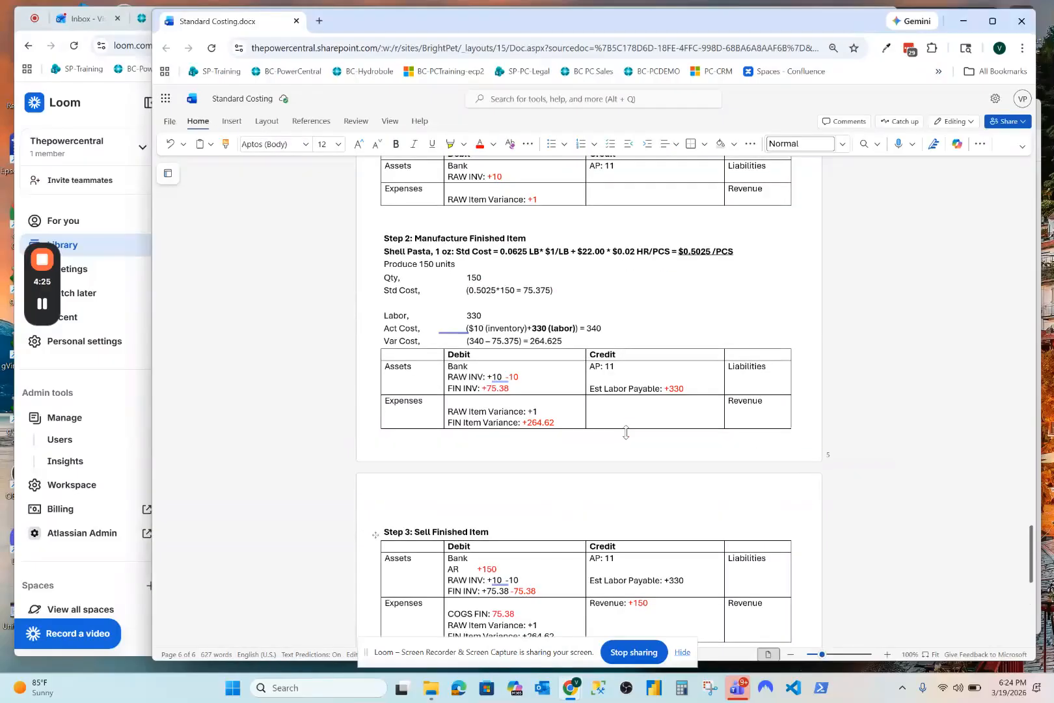